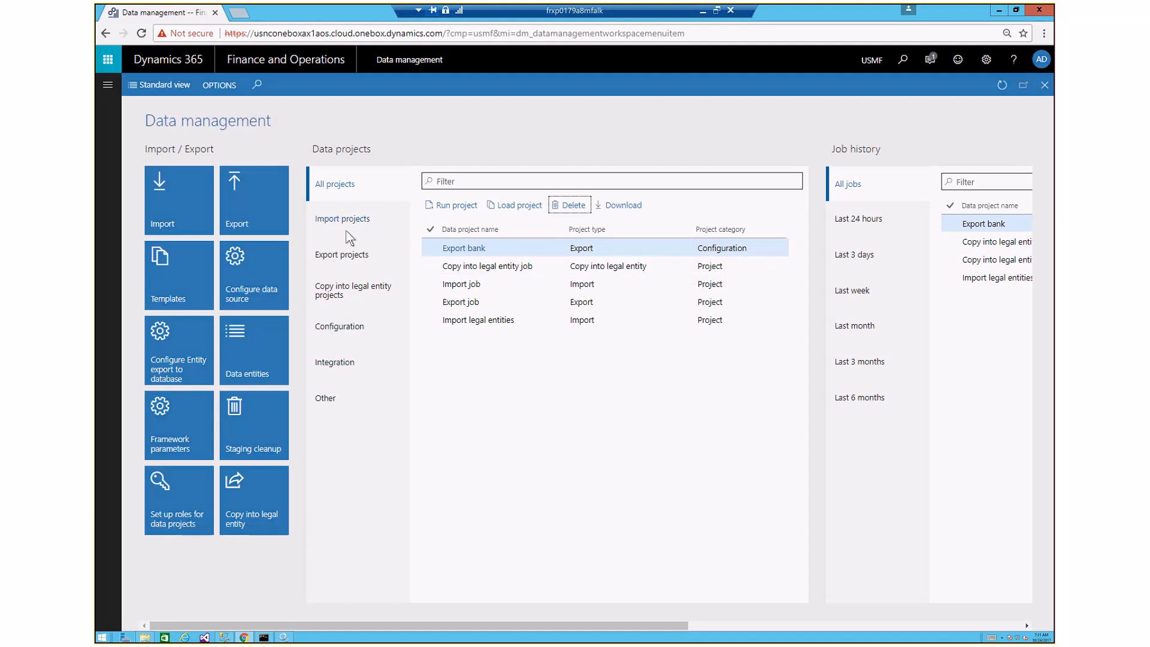
Step: Browse the data projects by the copy into legal entity, import and export categories, and return to all projects
left_click(351, 293)
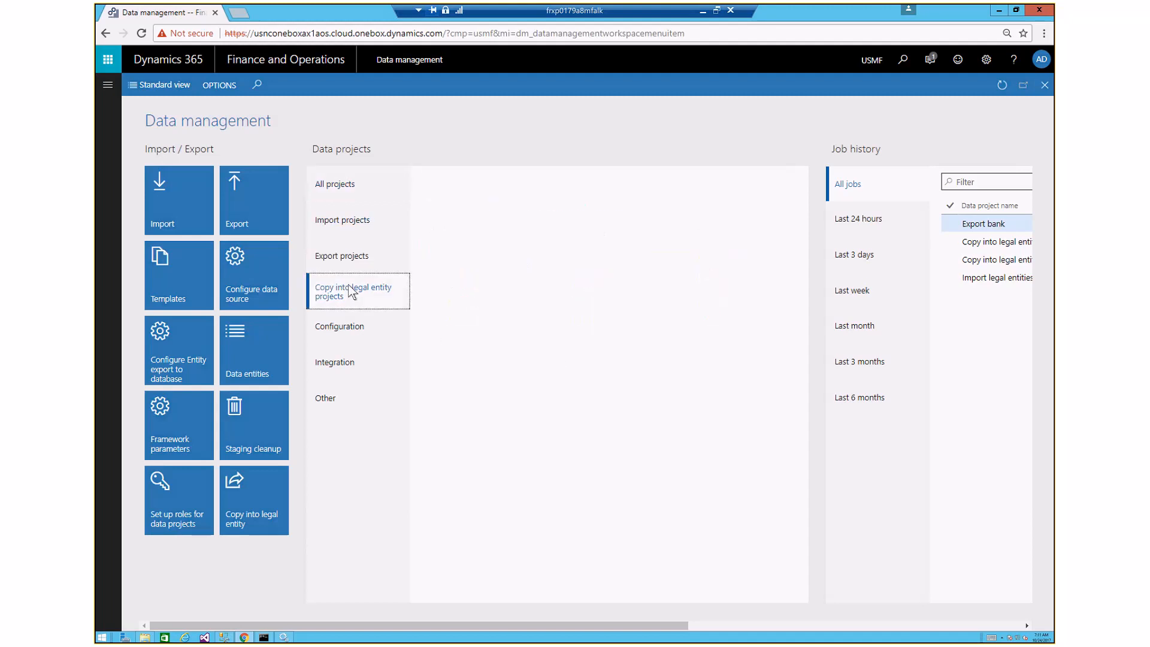
left_click(344, 221)
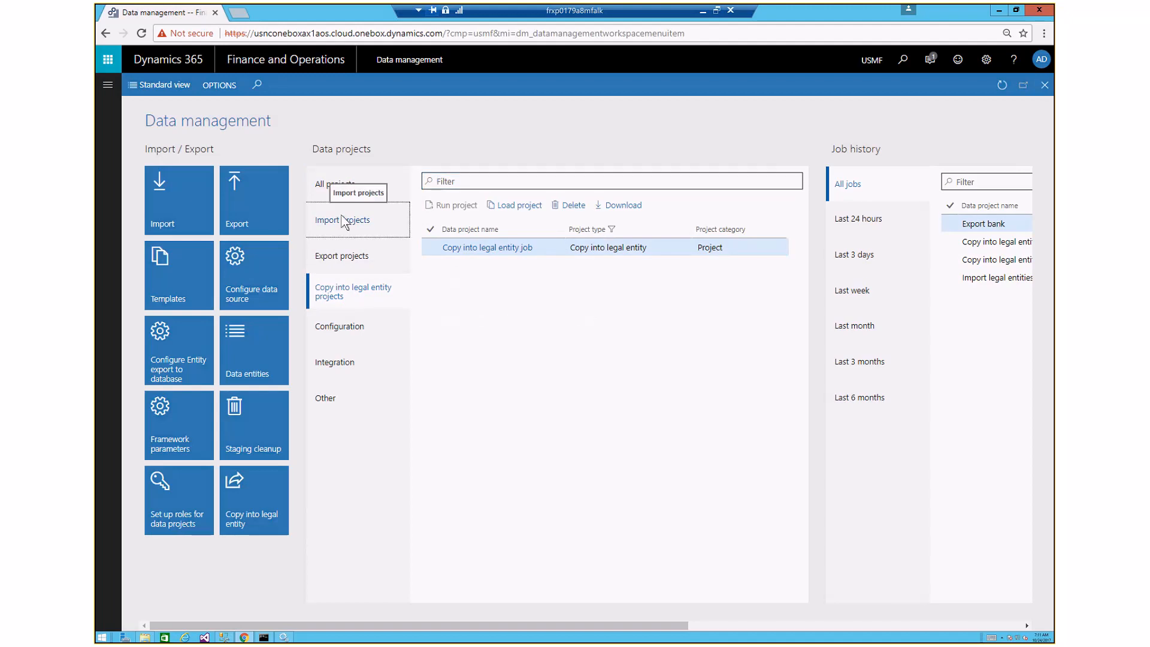
left_click(341, 253)
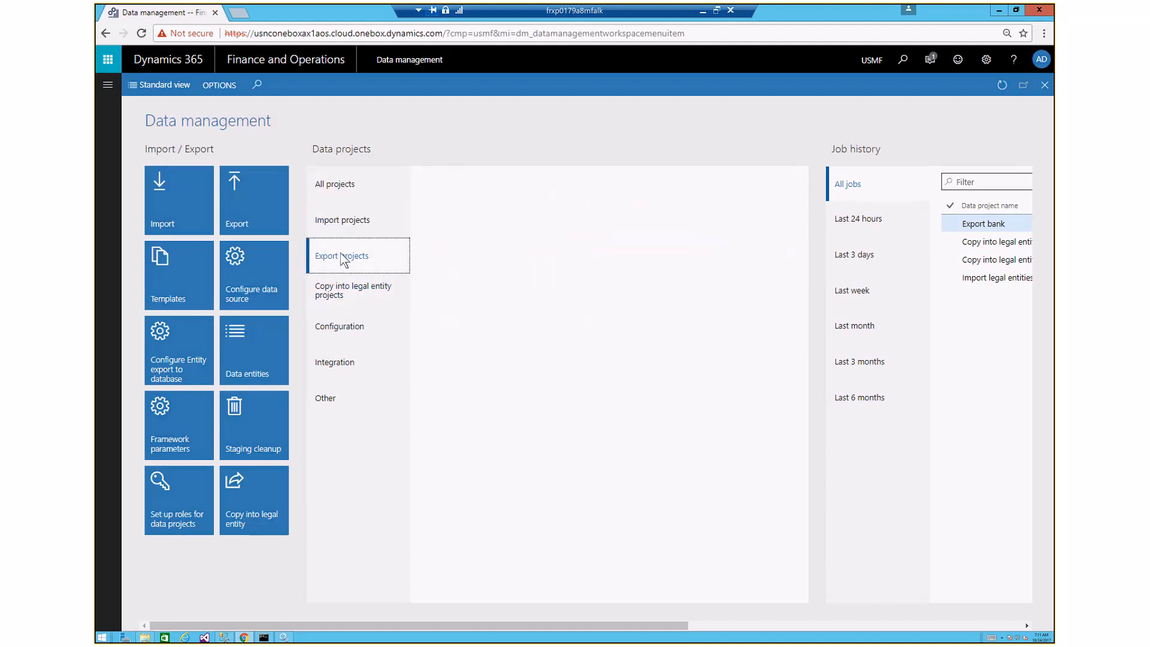
left_click(341, 184)
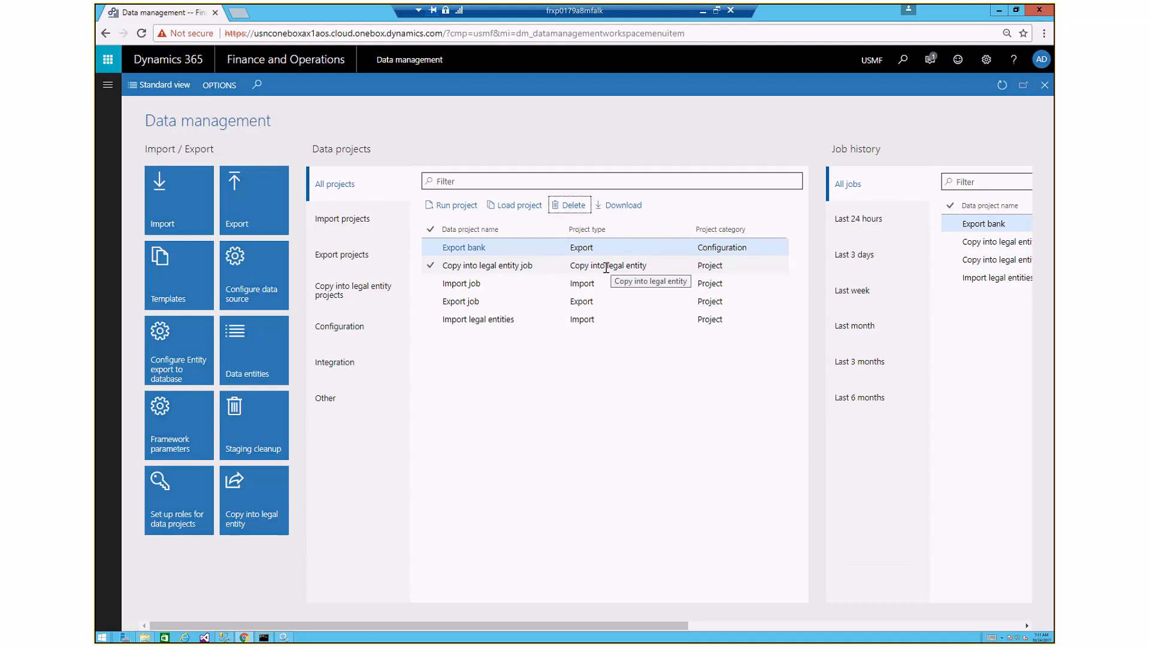
Step: Open the execution details of the Export bank job from the job history and review its entity processing status
left_click(936, 625)
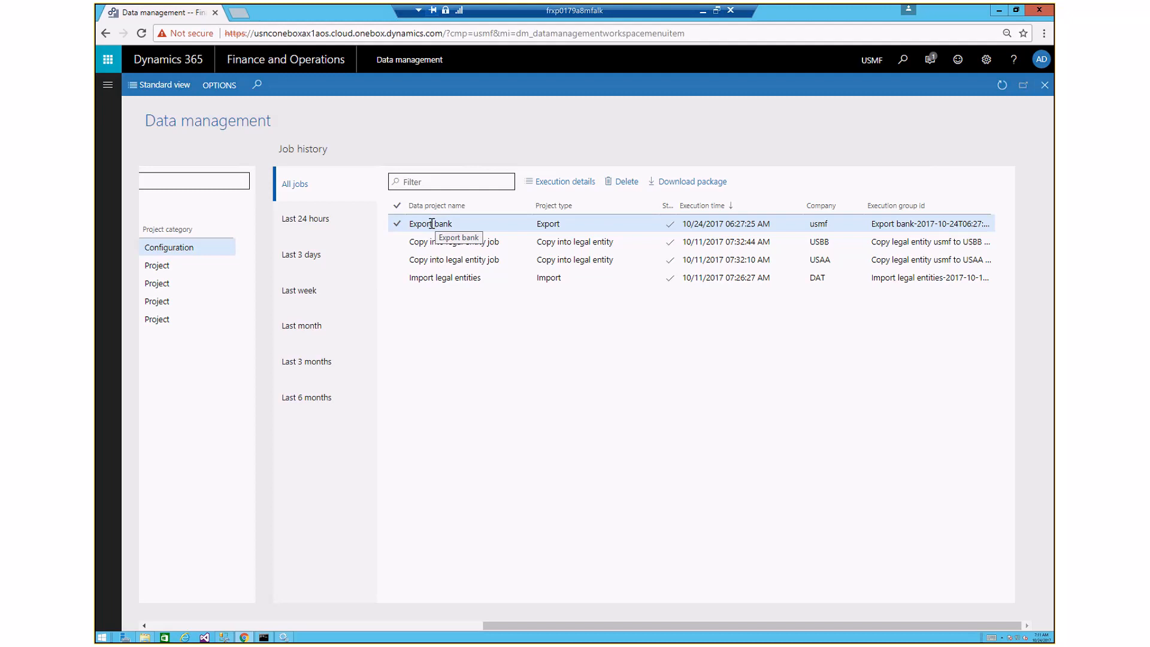
left_click(561, 184)
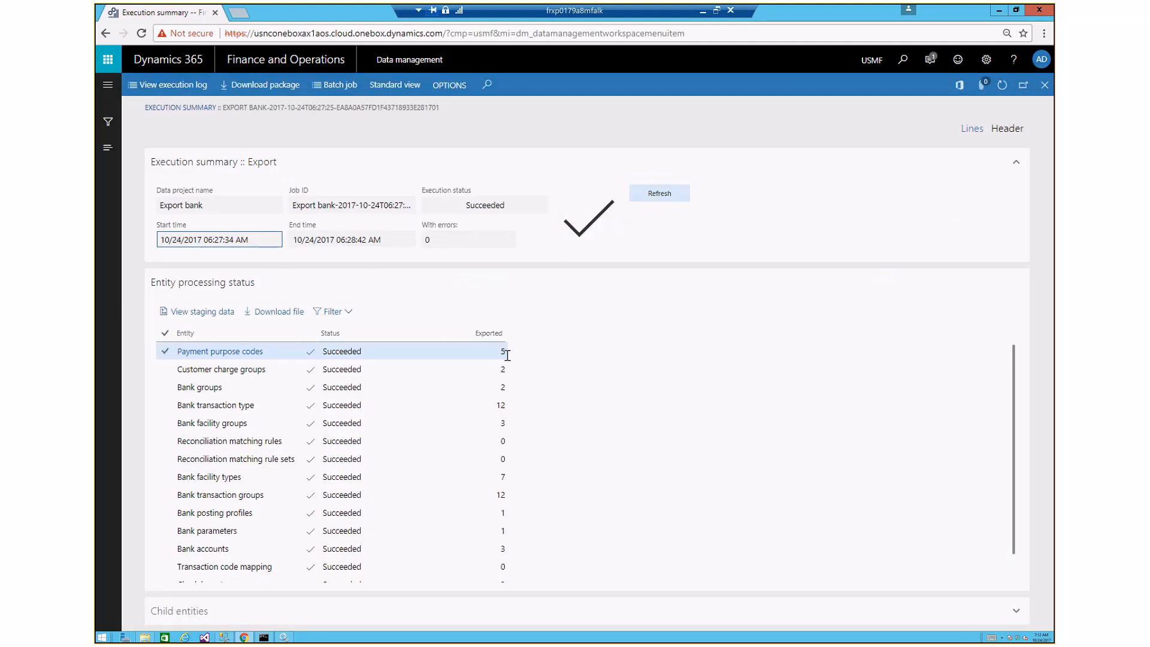
scroll(606, 418, "down", 1)
scroll(606, 419, "up", 1)
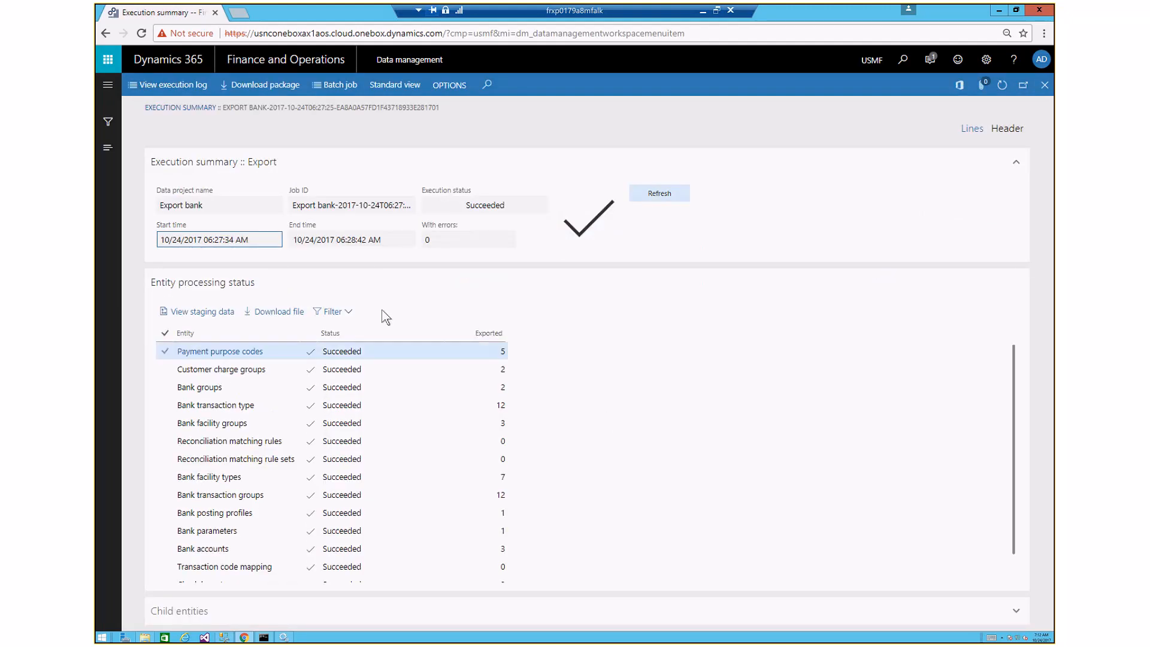
Step: Filter the entity processing status to Pending entities and reset the filter to All
left_click(348, 312)
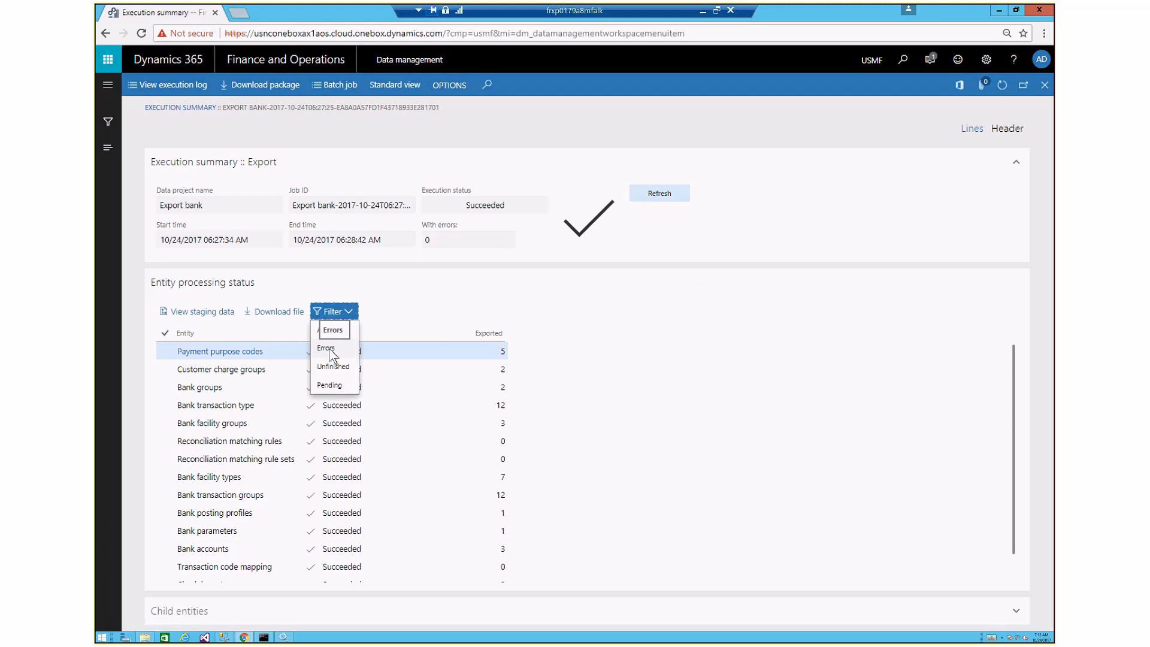
left_click(333, 389)
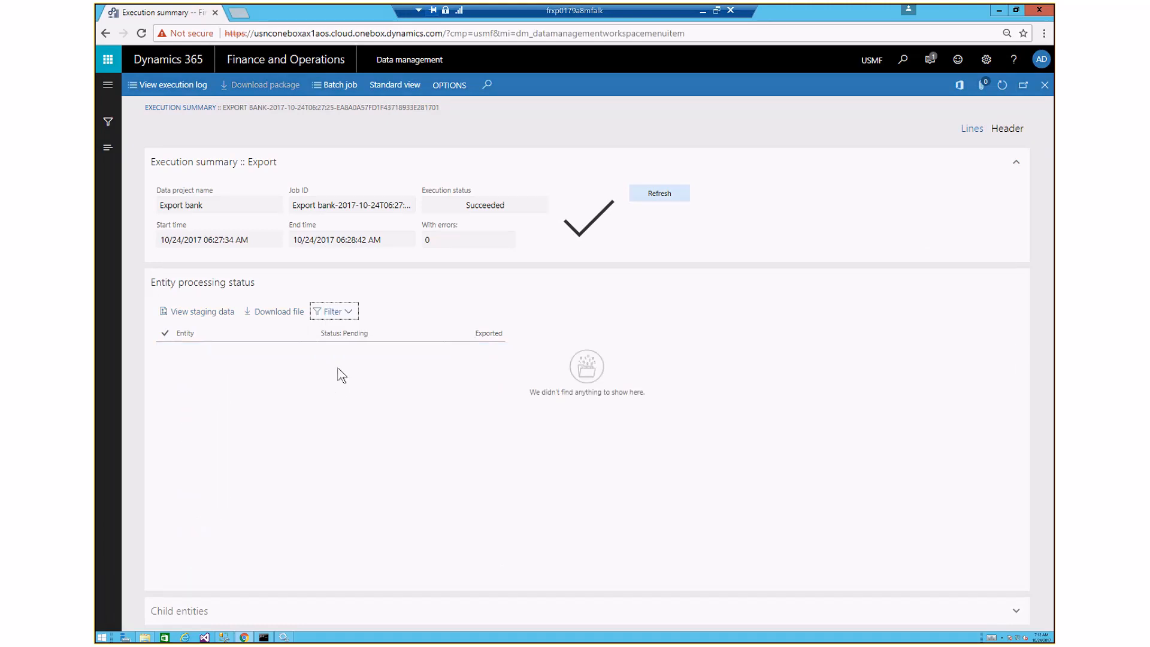
left_click(343, 312)
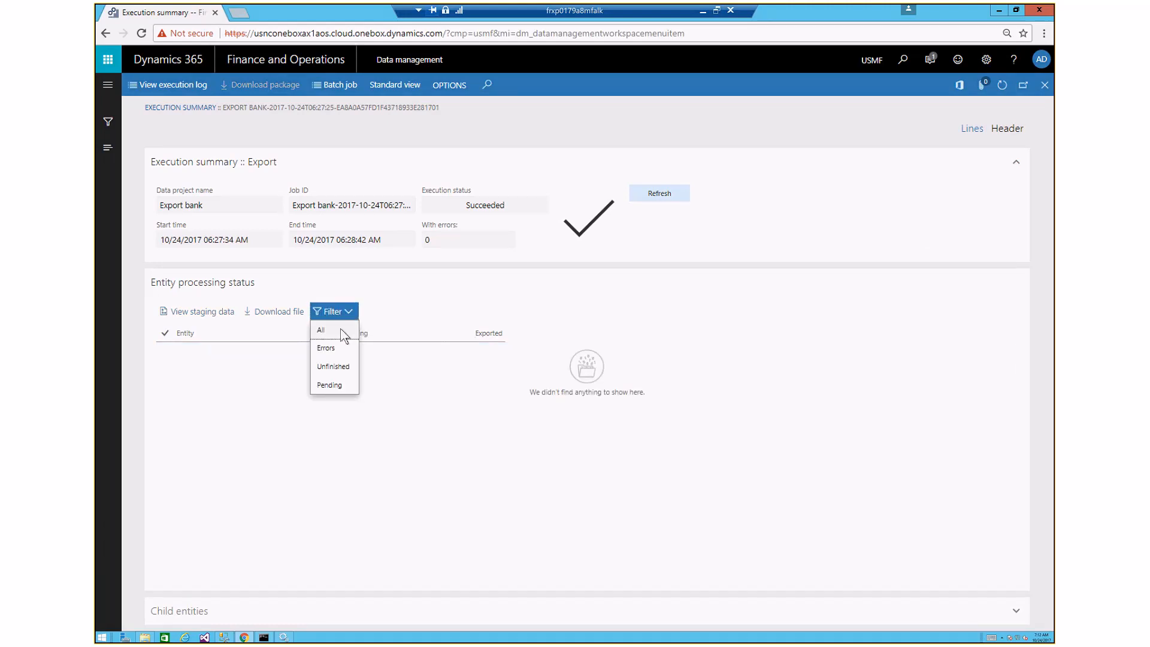
left_click(344, 333)
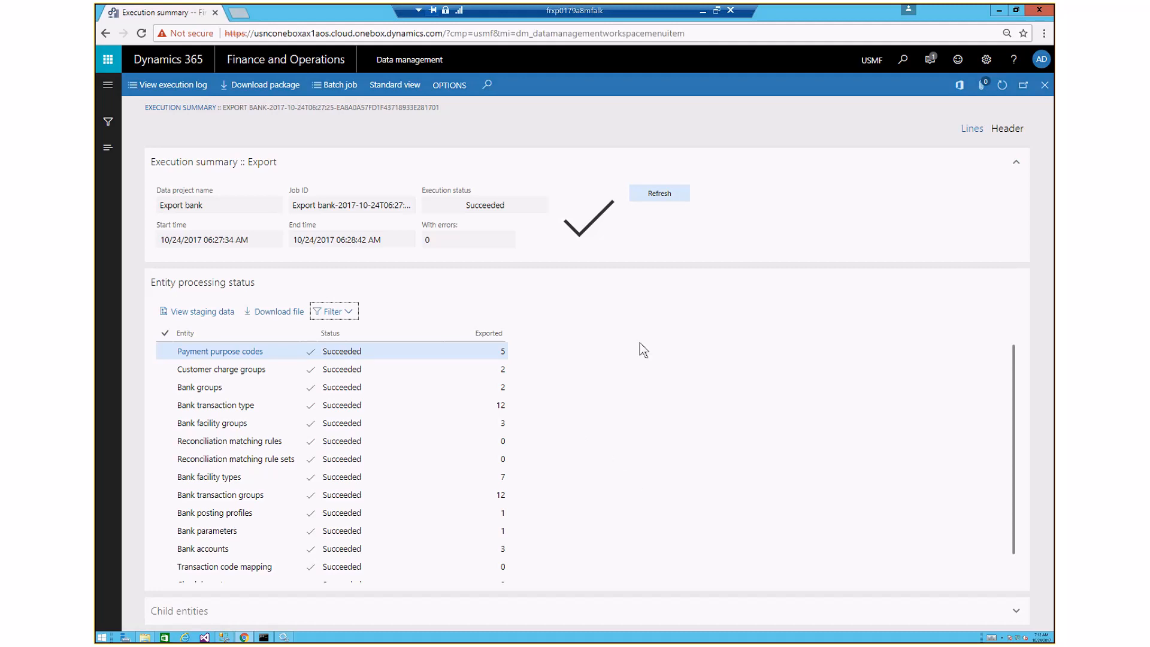
Step: Show and hide the list of executions beside the Export bank summary, and close the execution summary
left_click(108, 152)
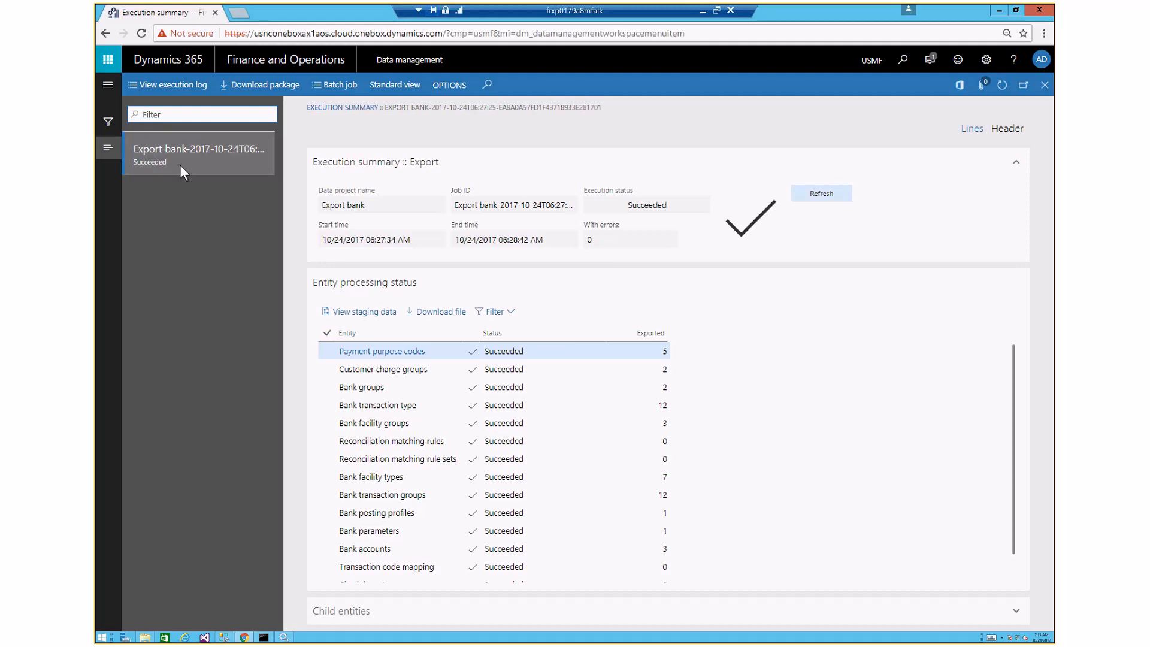
left_click(109, 150)
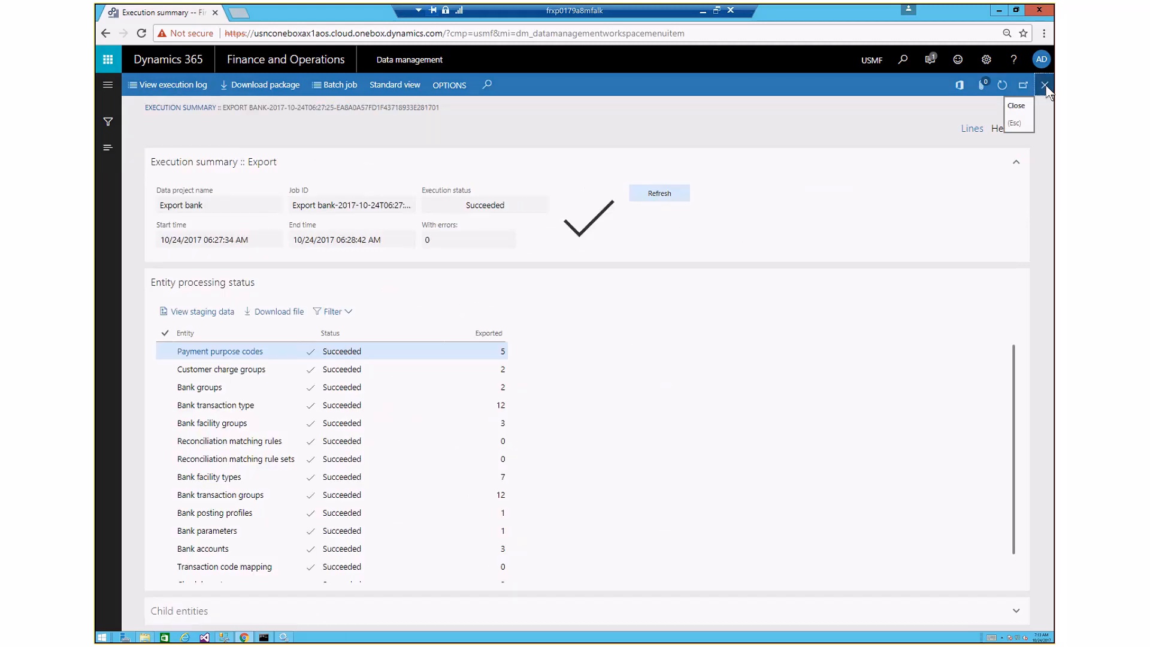
left_click(1045, 87)
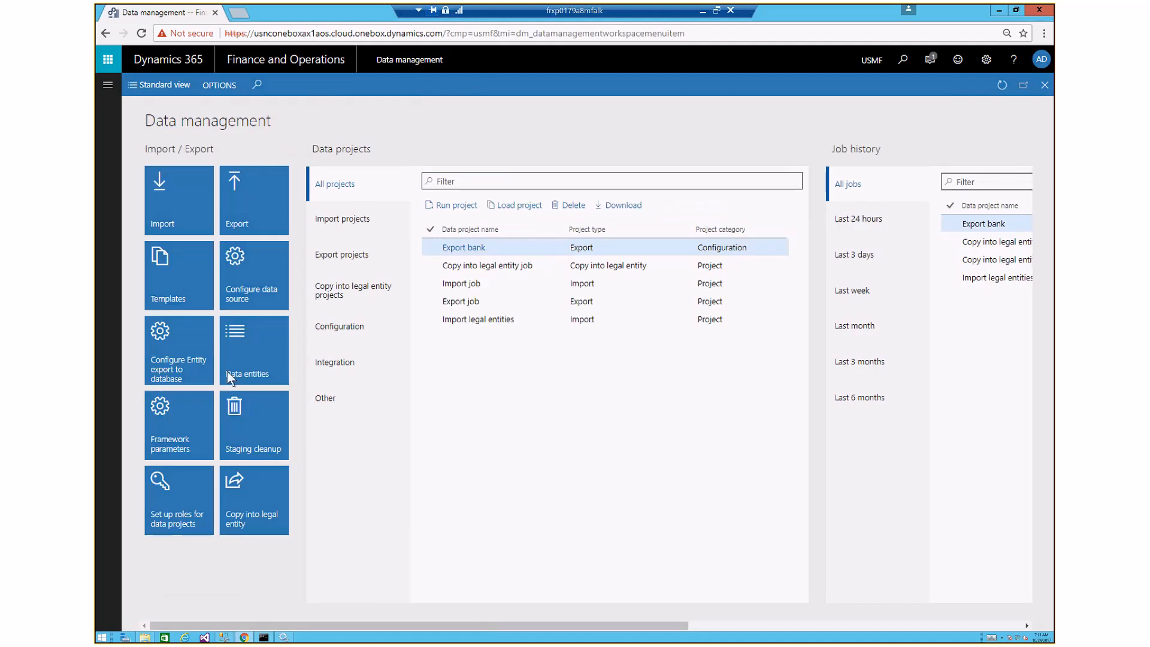
Step: Open the data templates and examine the entities, levels and sequences in the 010 - System Setup template
left_click(184, 281)
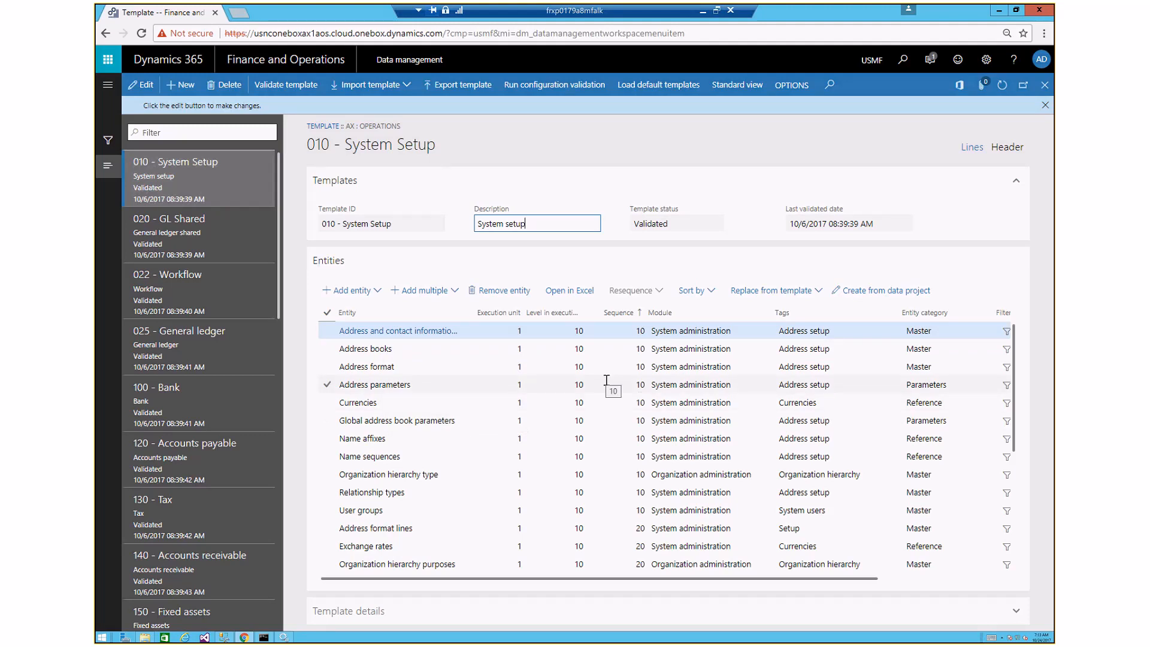
scroll(606, 380, "down", 2)
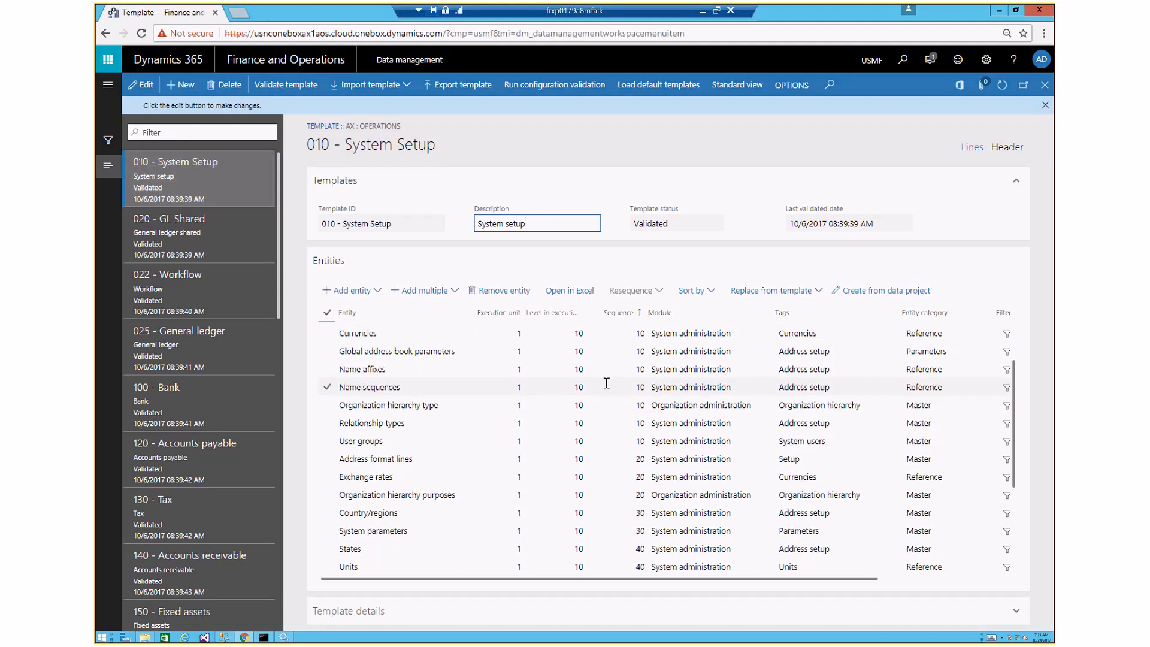
scroll(607, 383, "down", 2)
scroll(606, 385, "down", 1)
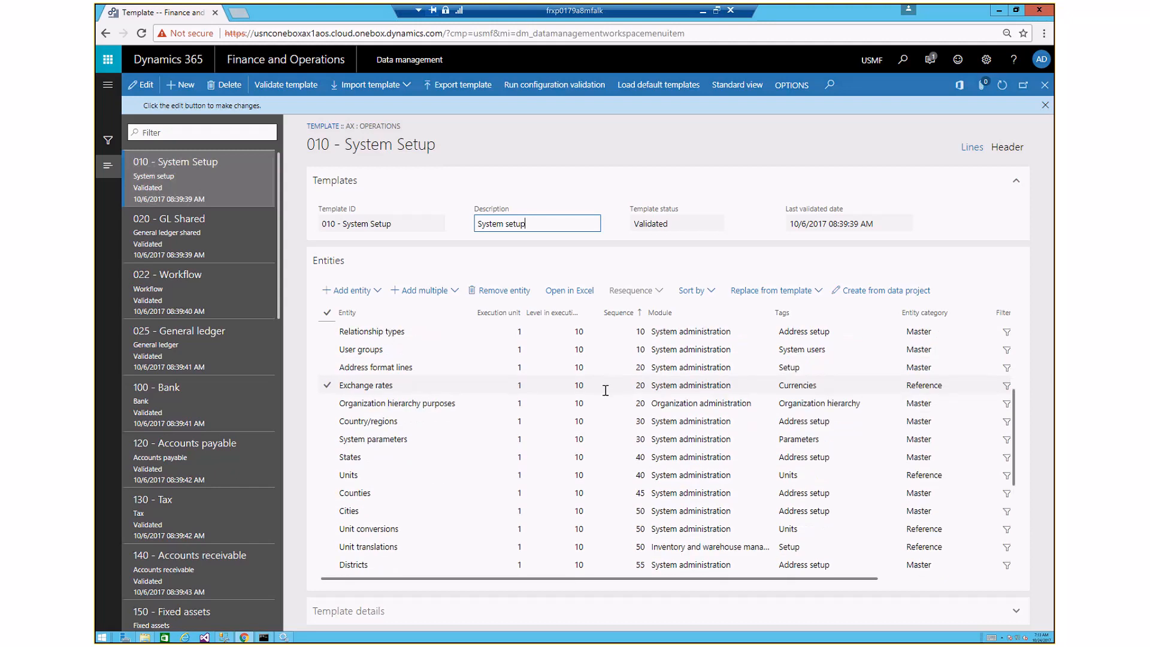
scroll(603, 395, "up", 2)
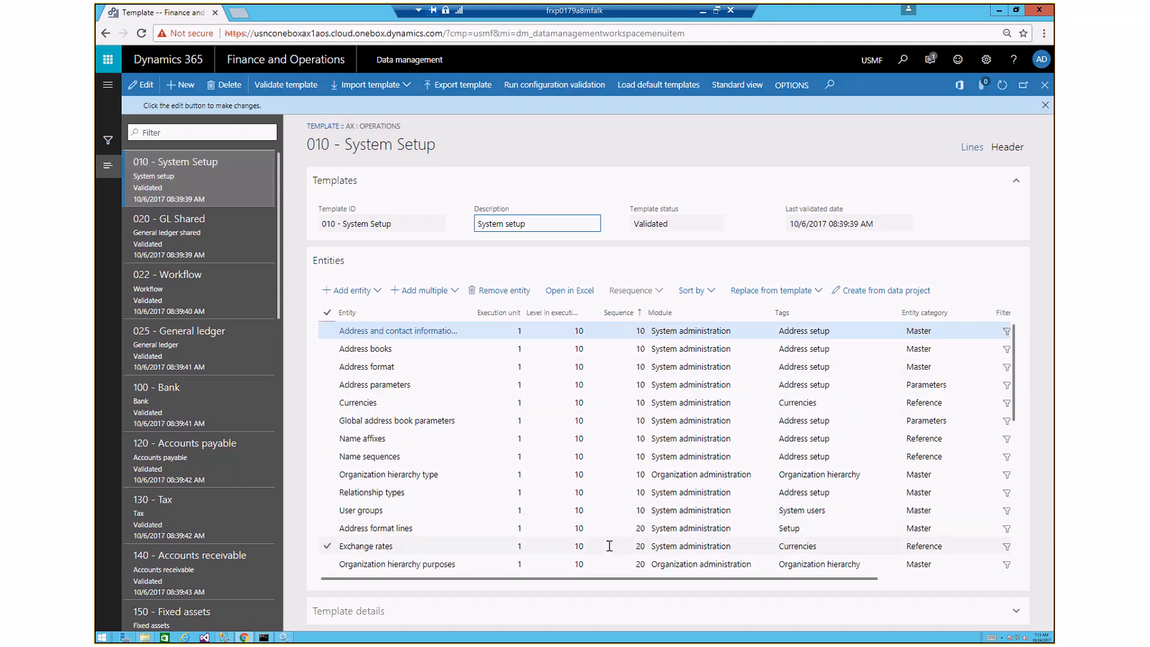
scroll(609, 545, "down", 1)
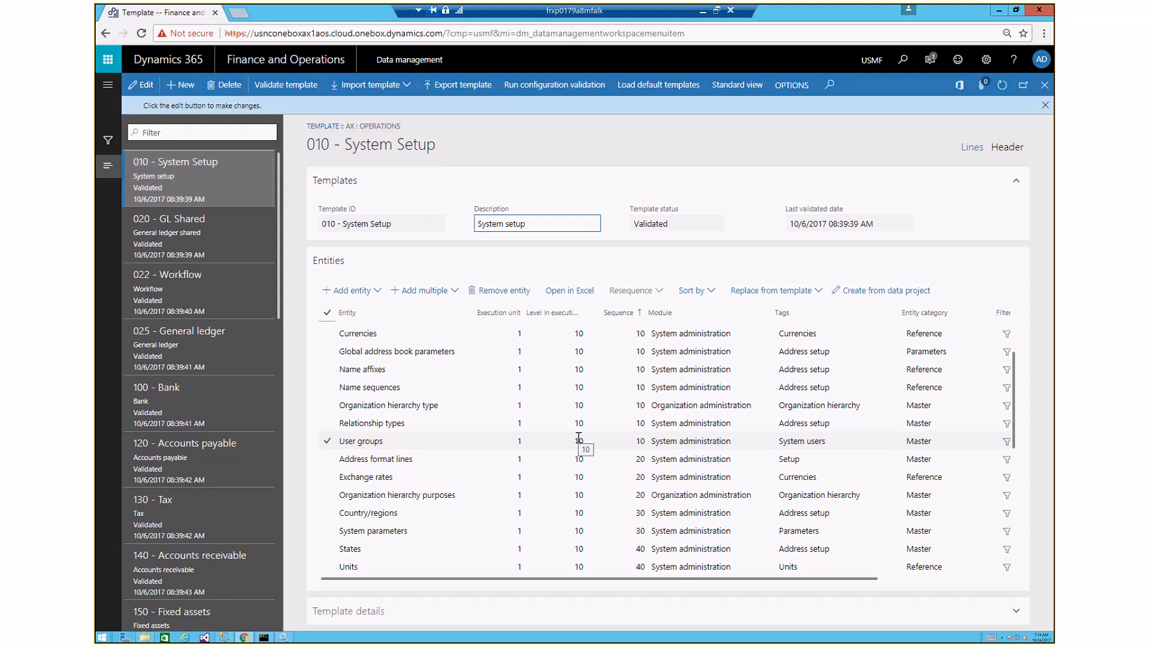
left_click(551, 431)
left_click(588, 384)
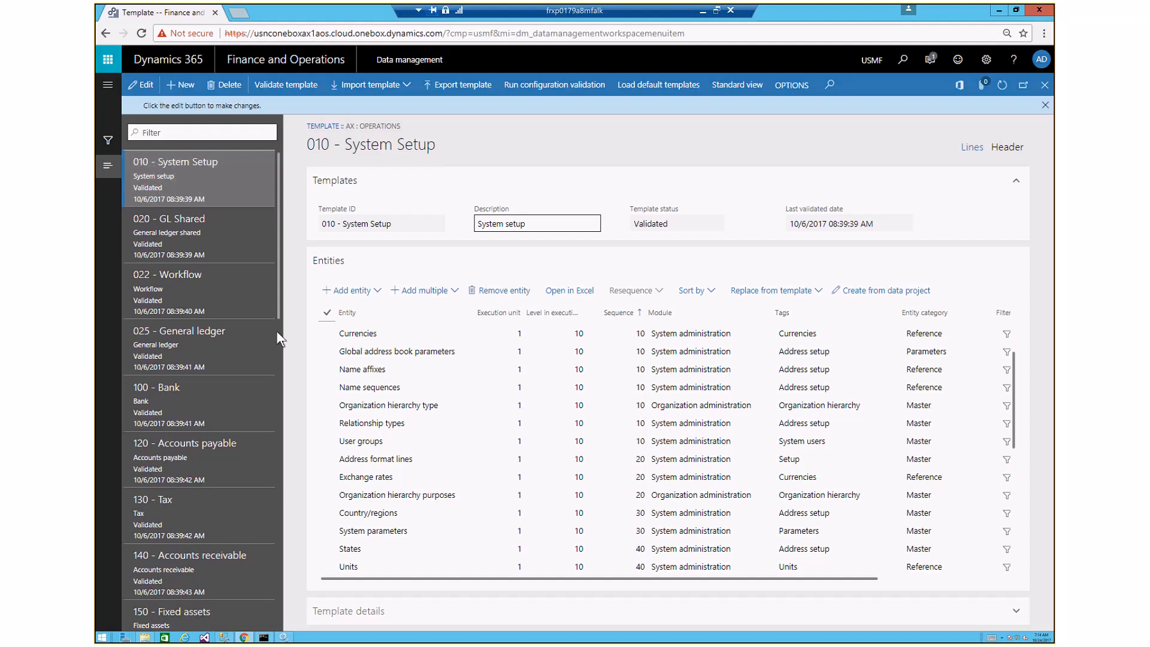
Step: Open the Financials template, sort its entities by unit, level and sequence, and view the Ledger entity's details
left_click_drag(275, 330, 271, 617)
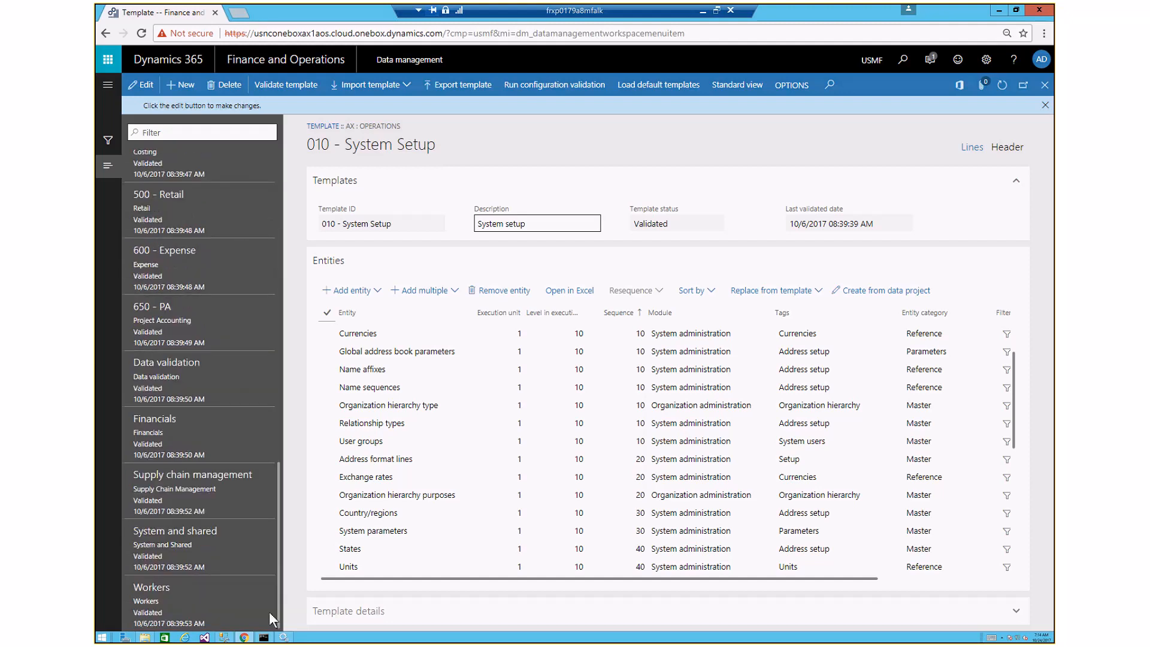
left_click(202, 435)
left_click(706, 299)
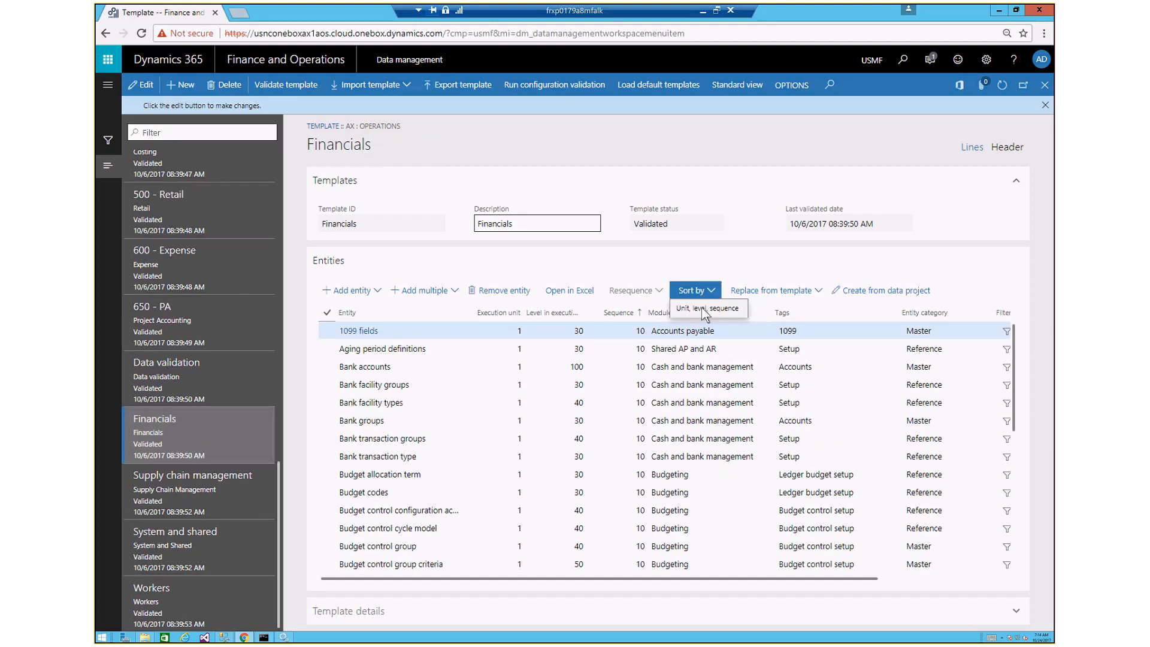
left_click(705, 310)
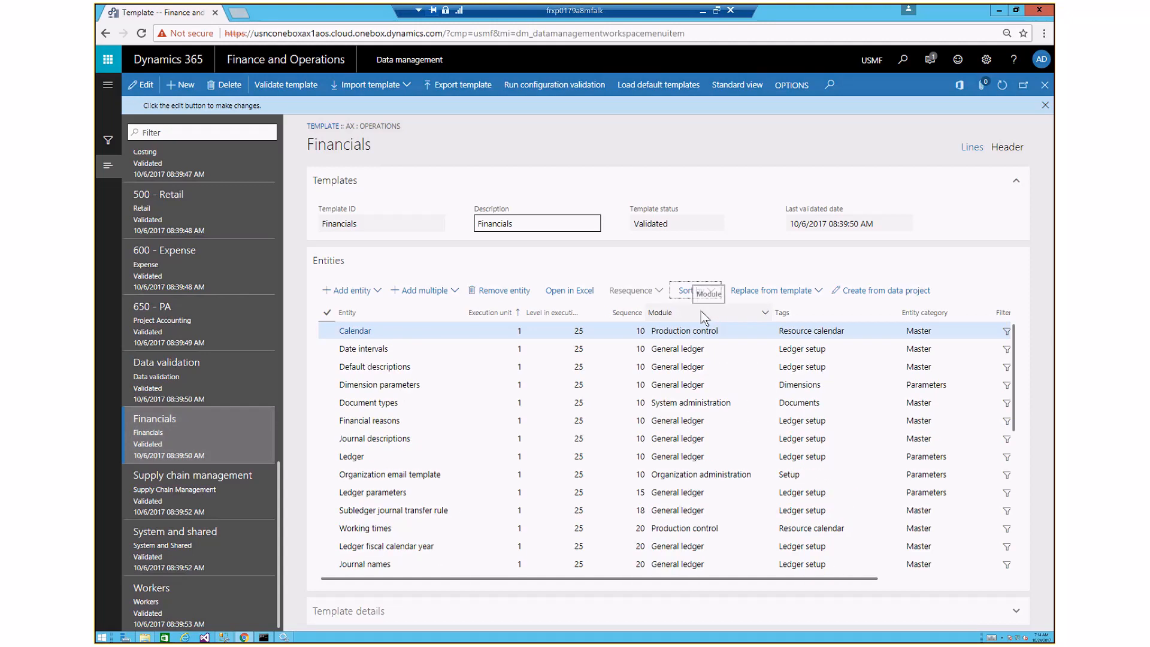
mouse_move(363, 455)
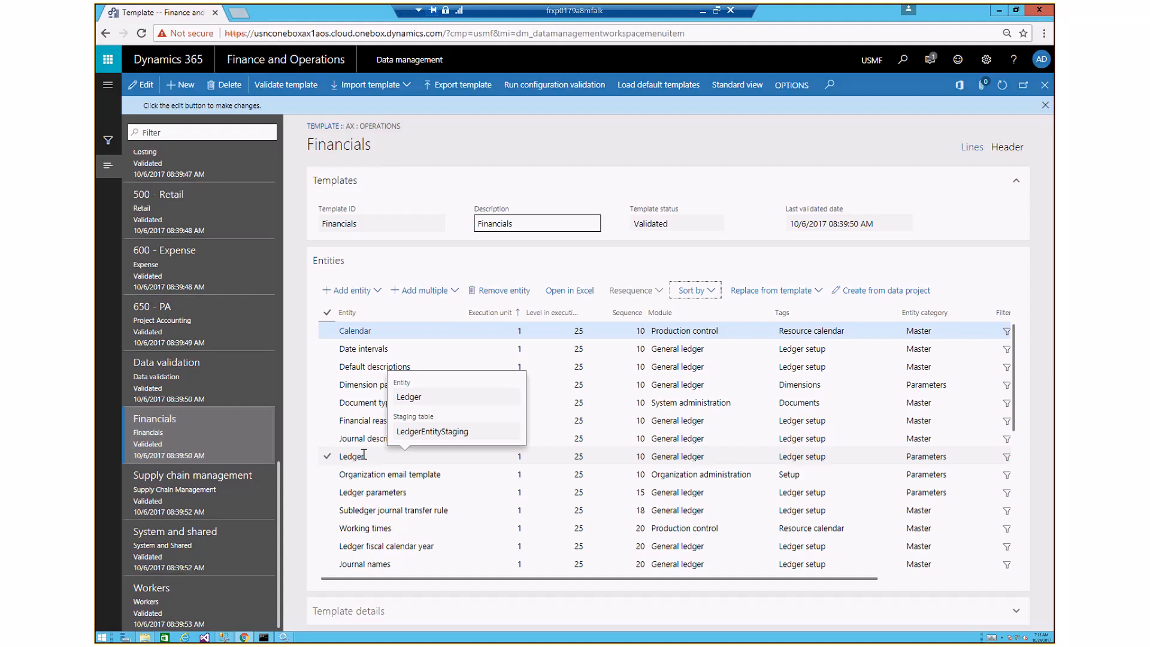
Step: View the Supply chain management template and the list of loadable default templates, and return to the workspace without loading any
left_click(219, 488)
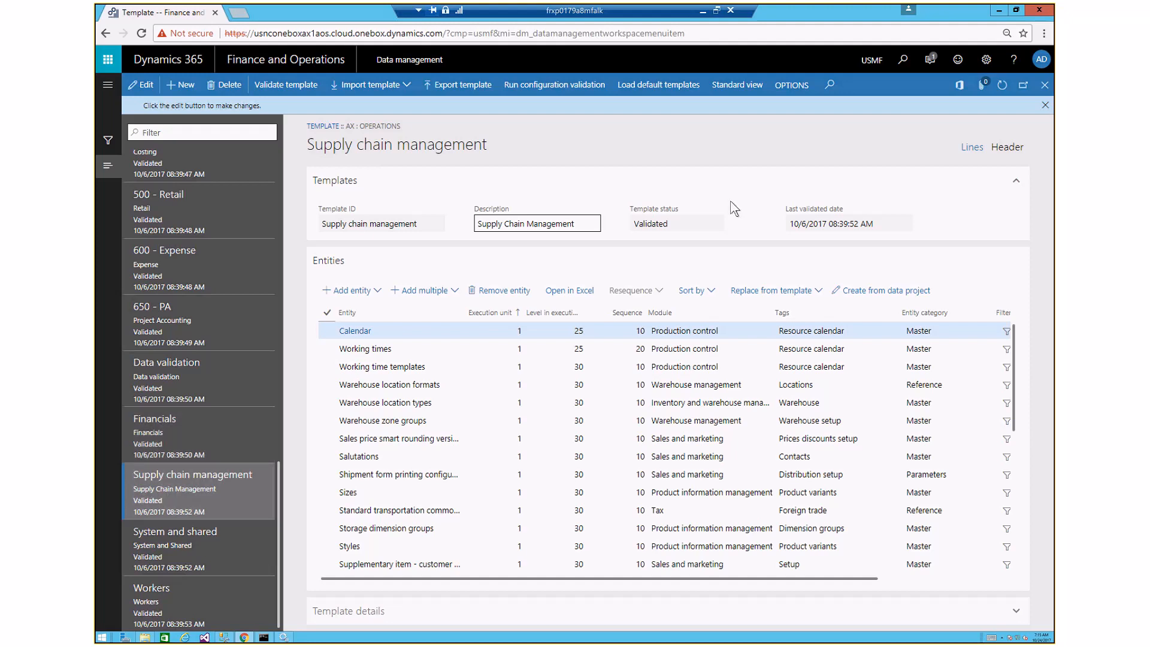
left_click(646, 83)
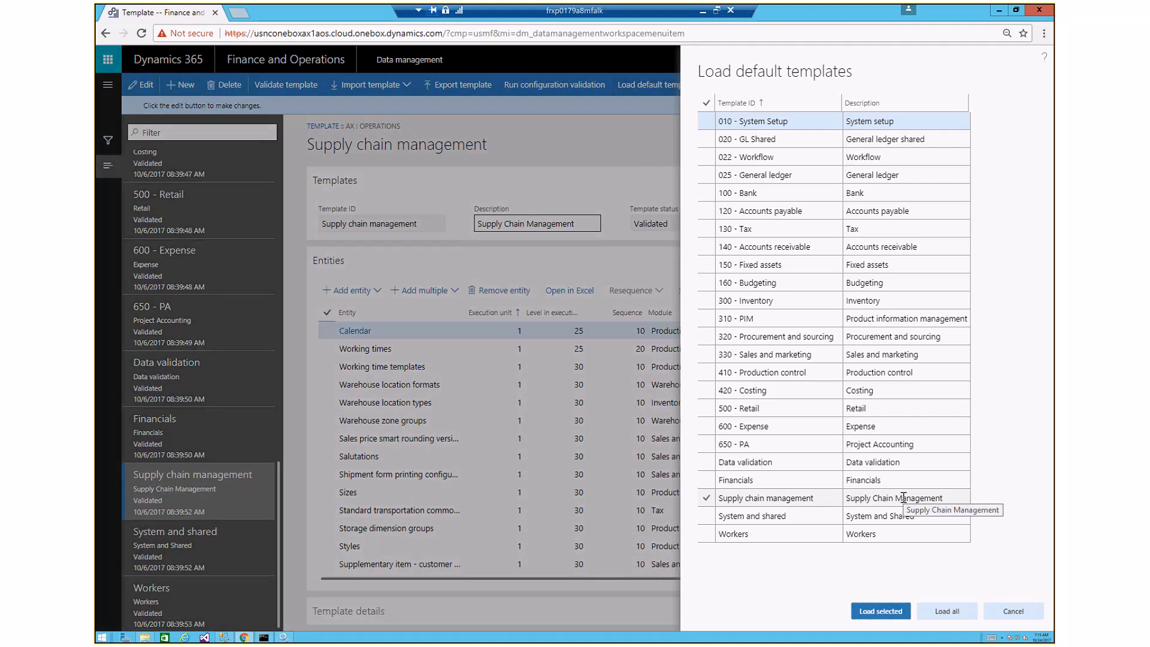
left_click(1007, 608)
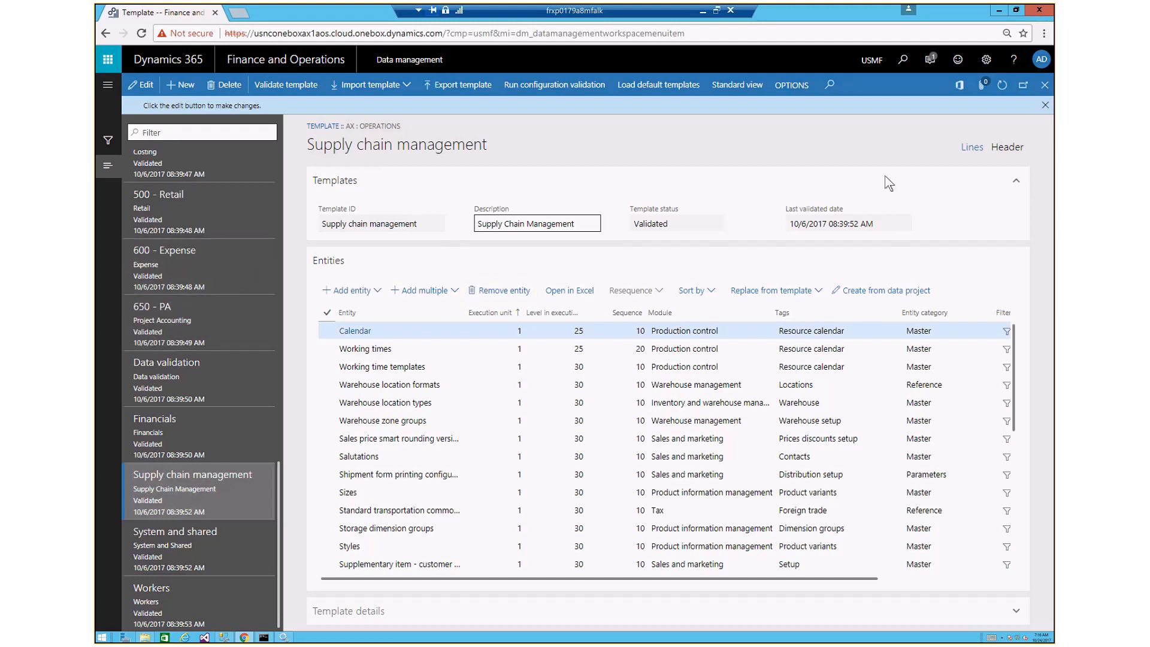
left_click(1045, 90)
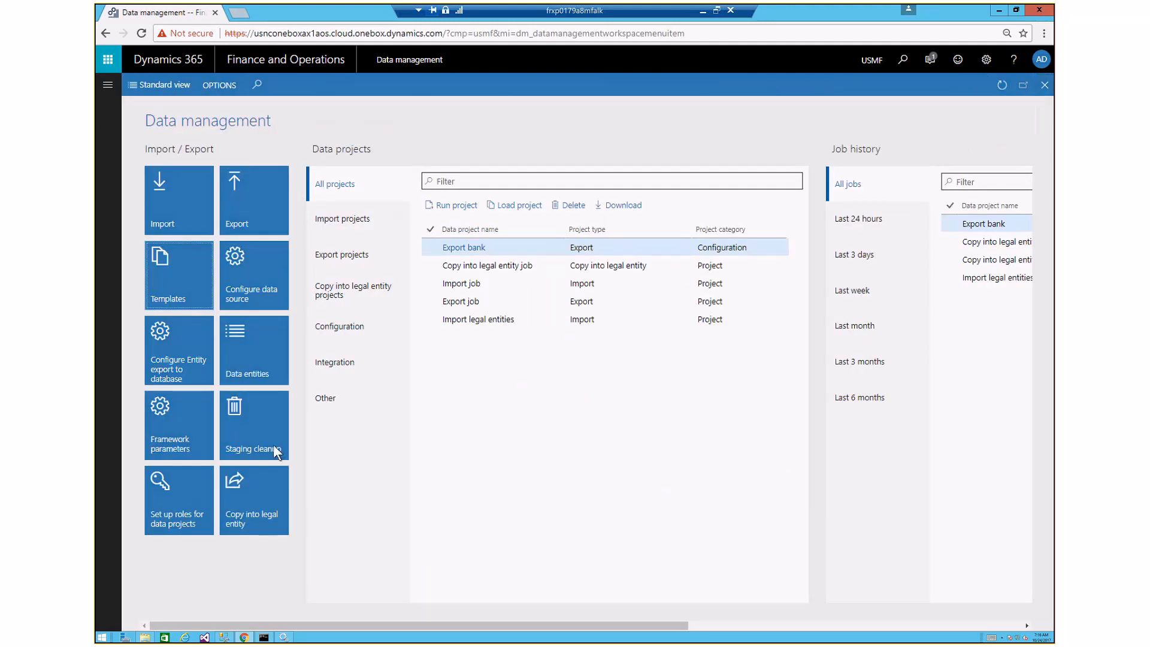
Step: Review the framework parameters for view defaults and maximum number of legal entities to copy into, and close them unchanged
left_click(182, 430)
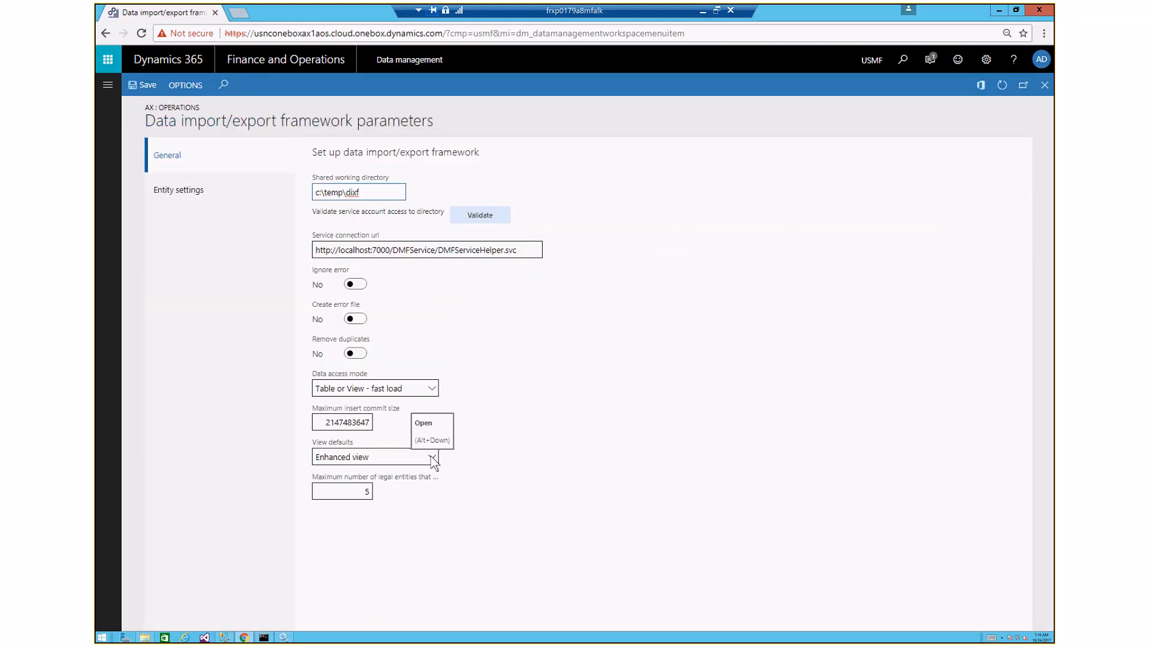
left_click(432, 459)
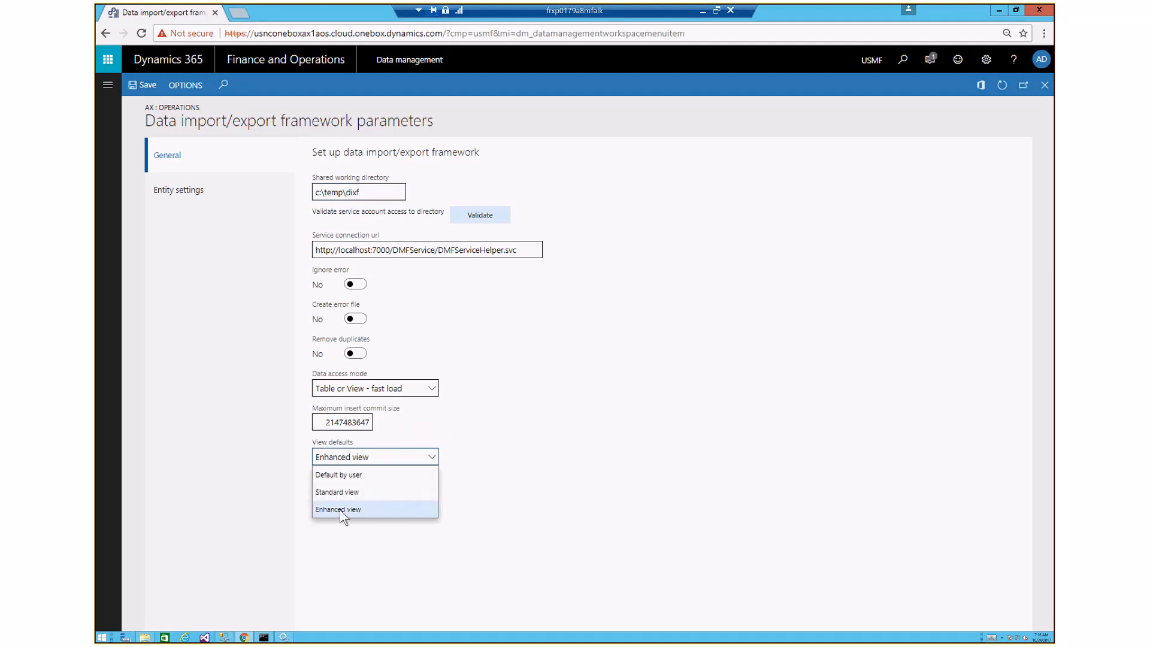
left_click(561, 445)
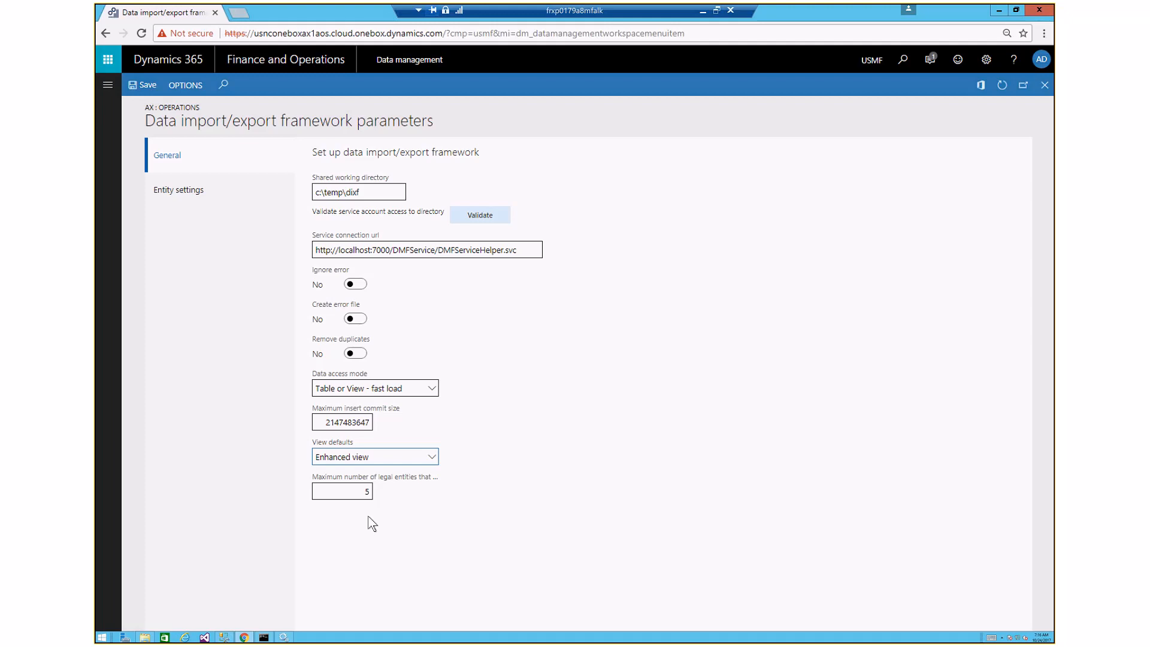
left_click(350, 489)
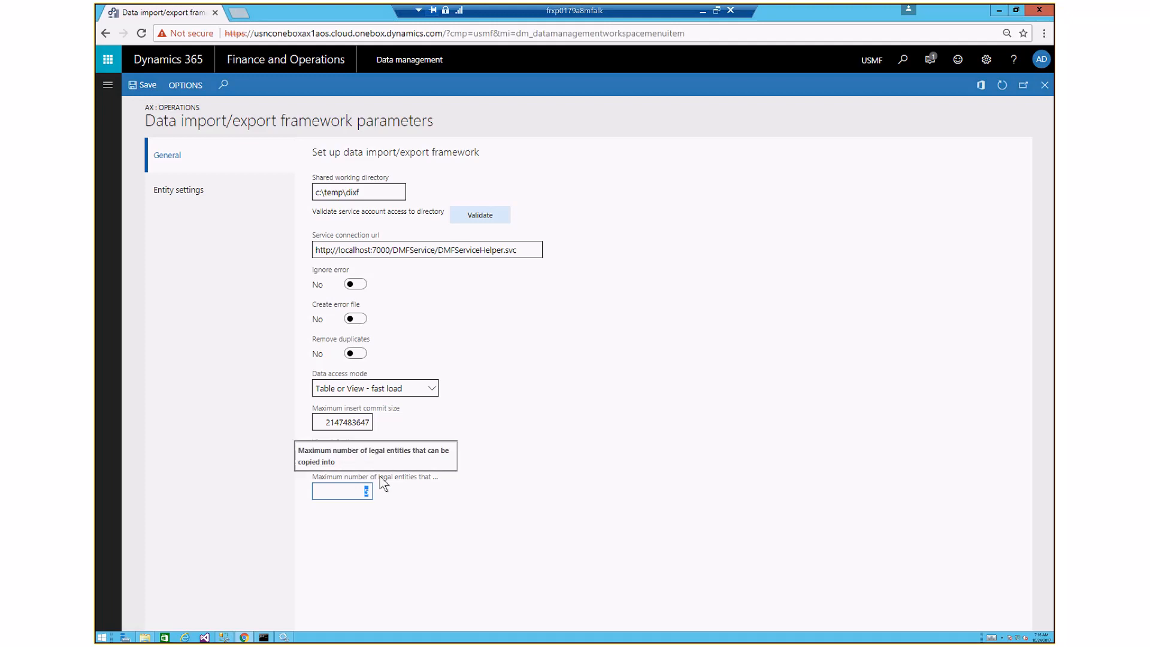
left_click(350, 493)
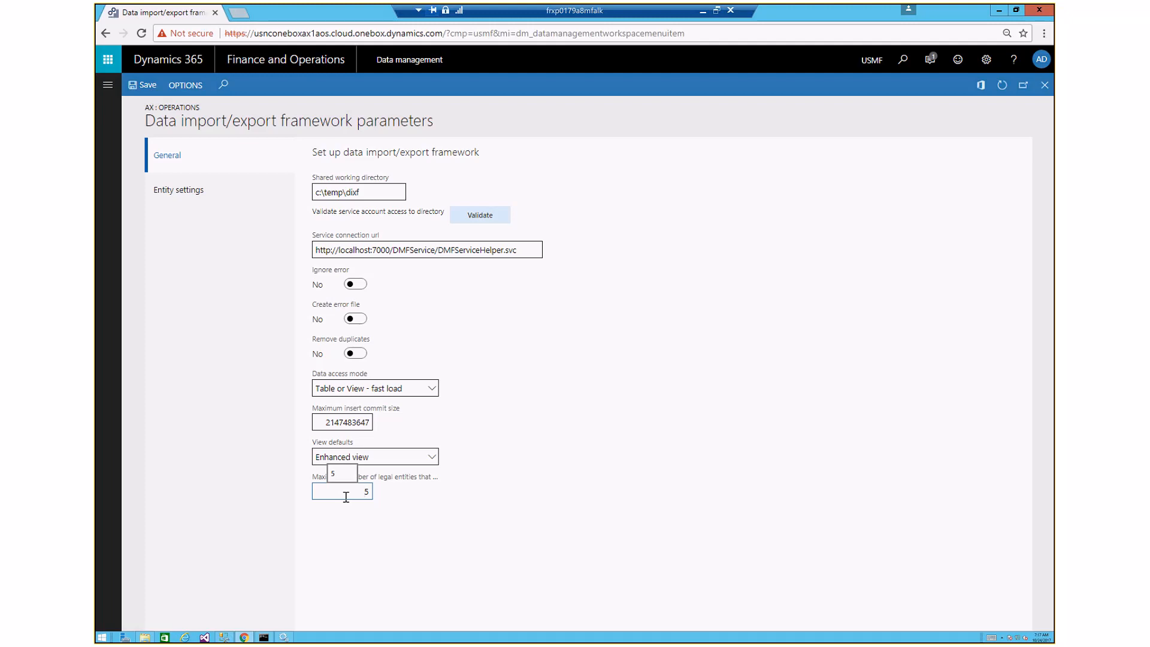
left_click(1045, 86)
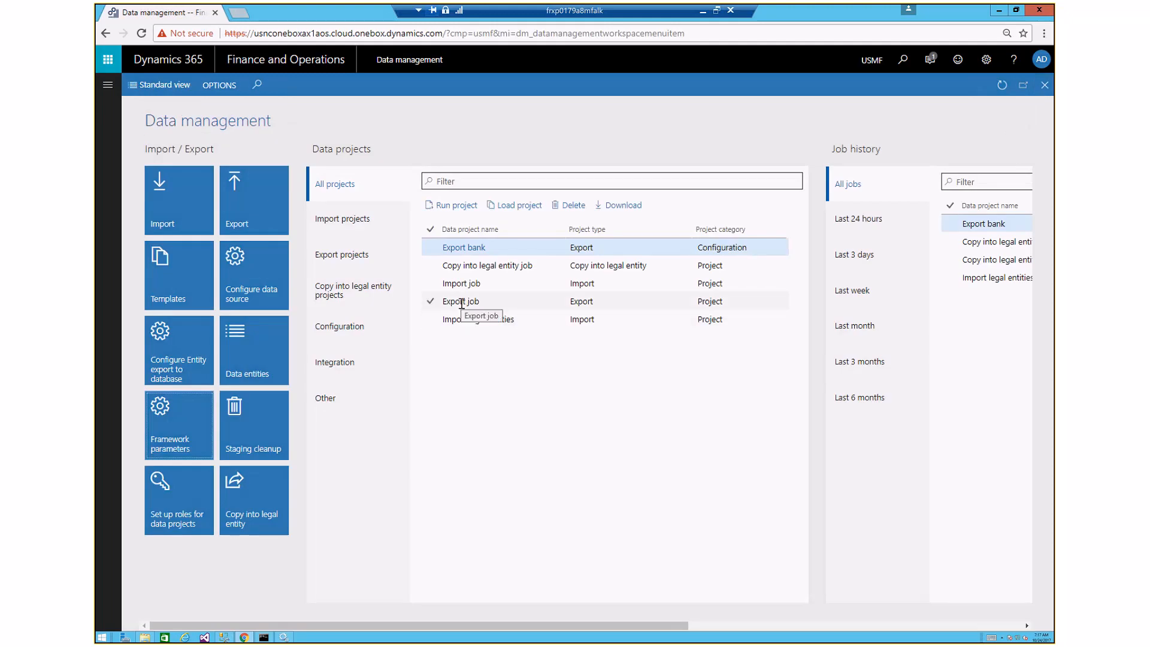
Step: Open the Export job project and create a new export project with the group name New export job
left_click(462, 303)
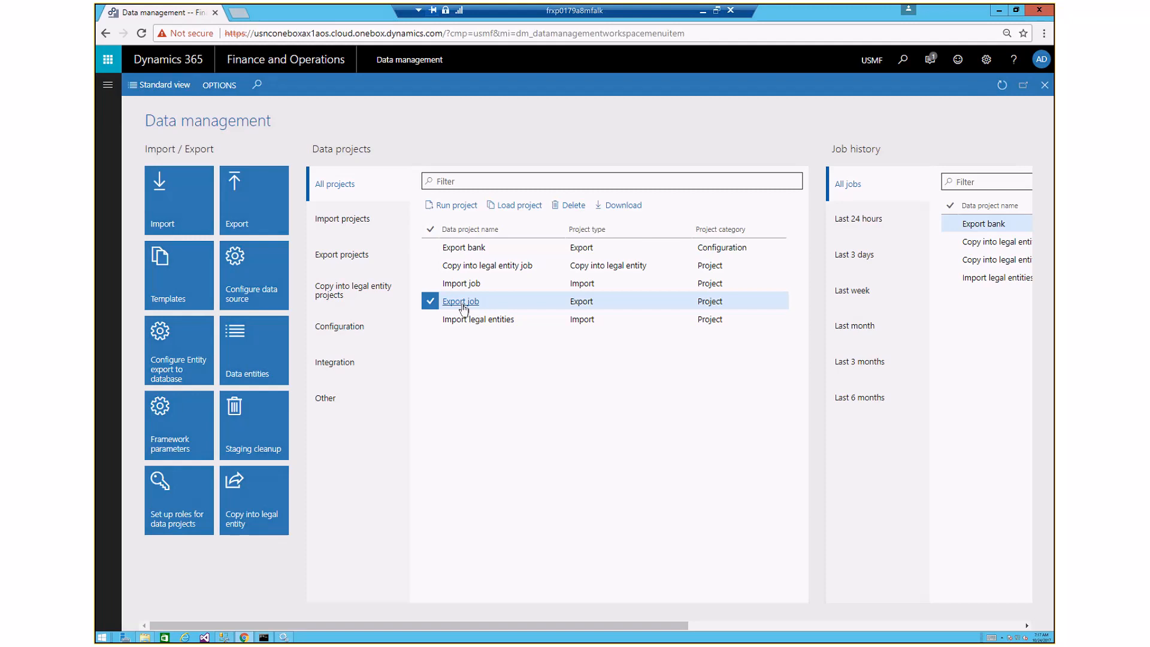
left_click(462, 302)
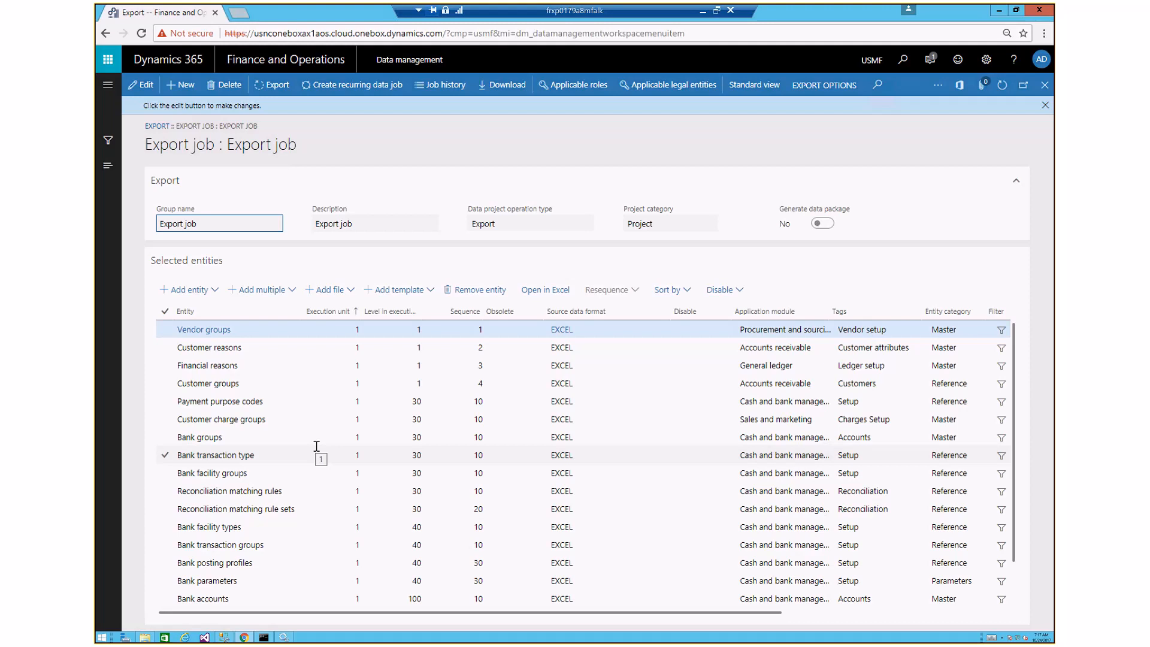
left_click(179, 90)
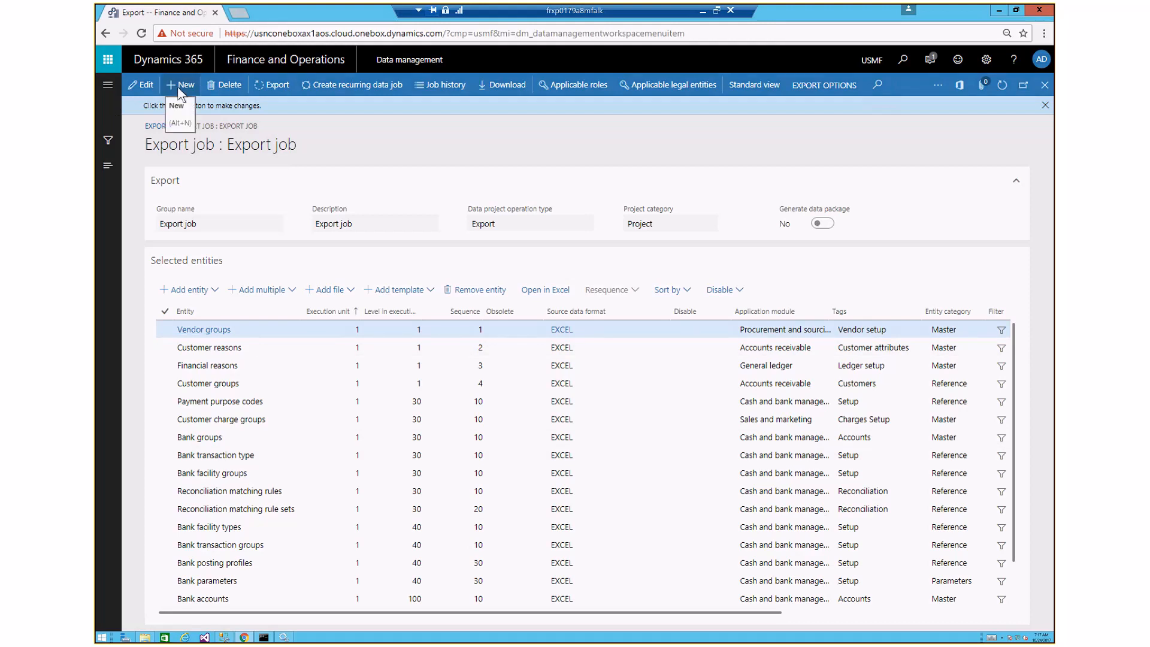
left_click(179, 90)
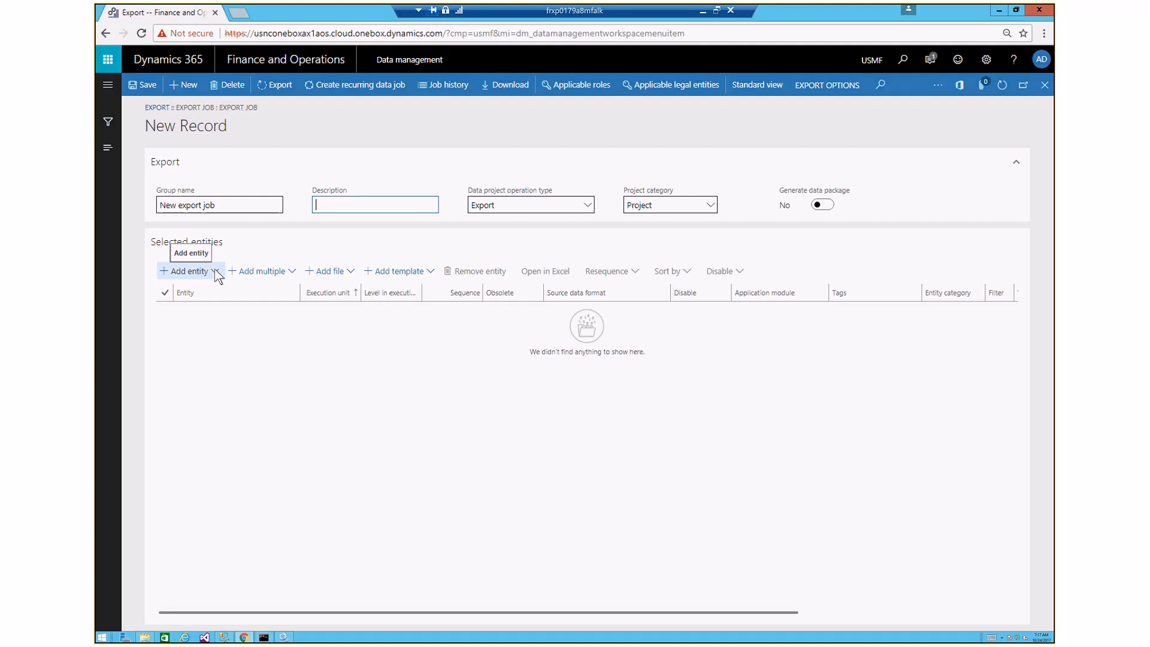
Step: Add the Vendor groups entity to the project with EXCEL as target data format, skipping staging and including all fields
left_click(215, 273)
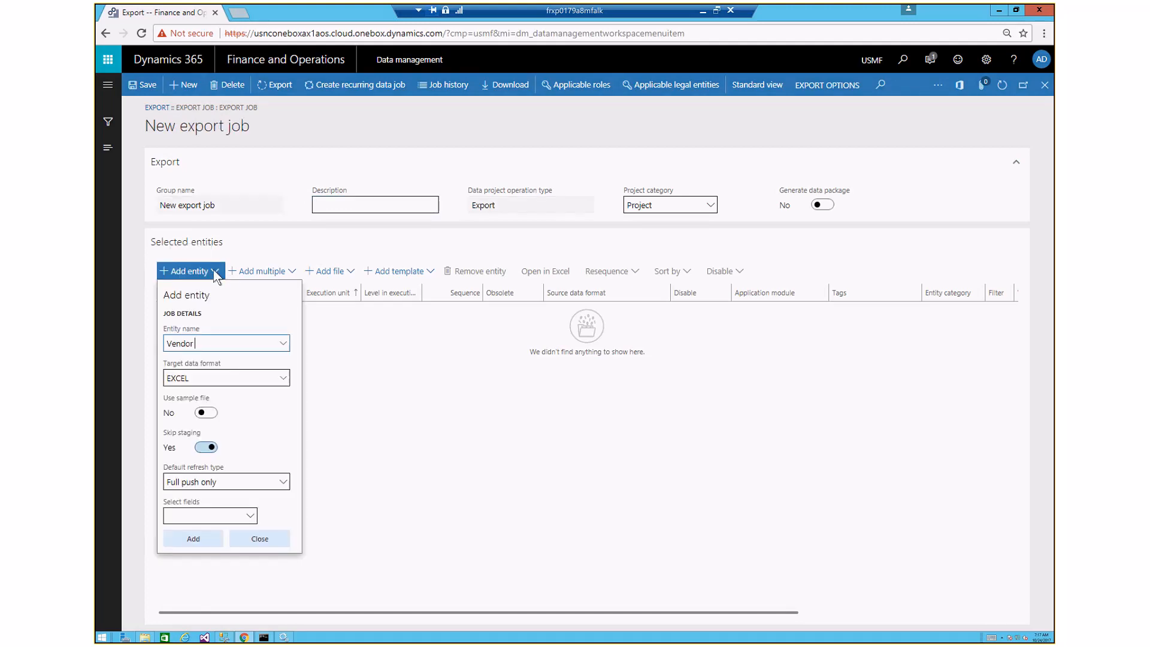
type("gr")
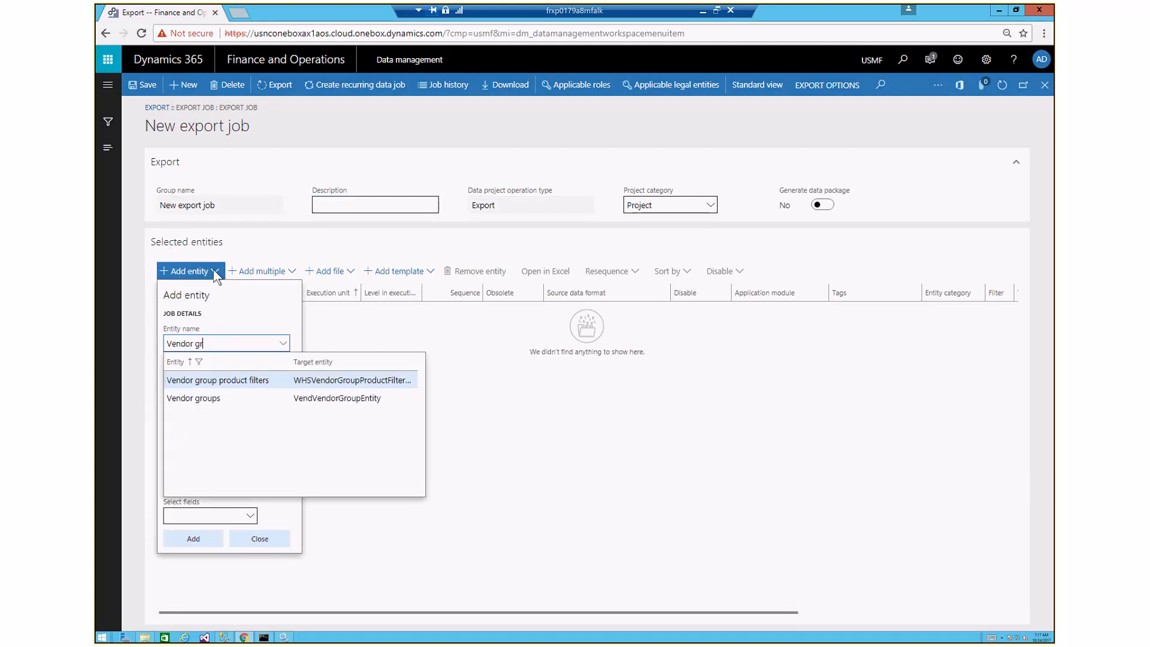
left_click(197, 399)
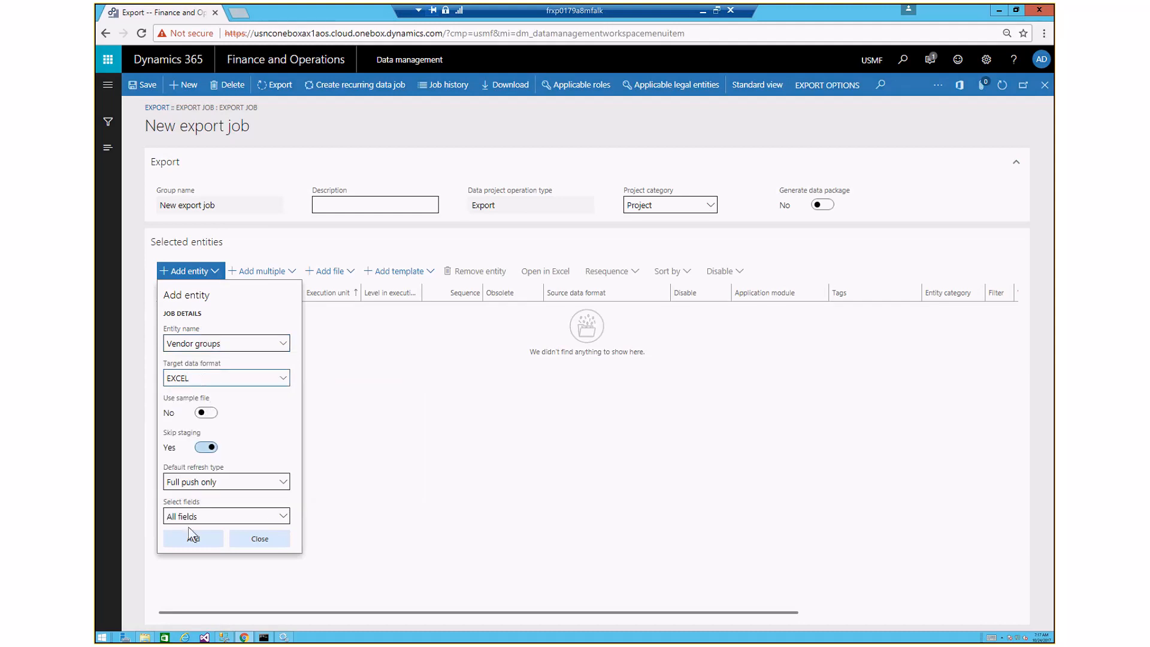
left_click(190, 539)
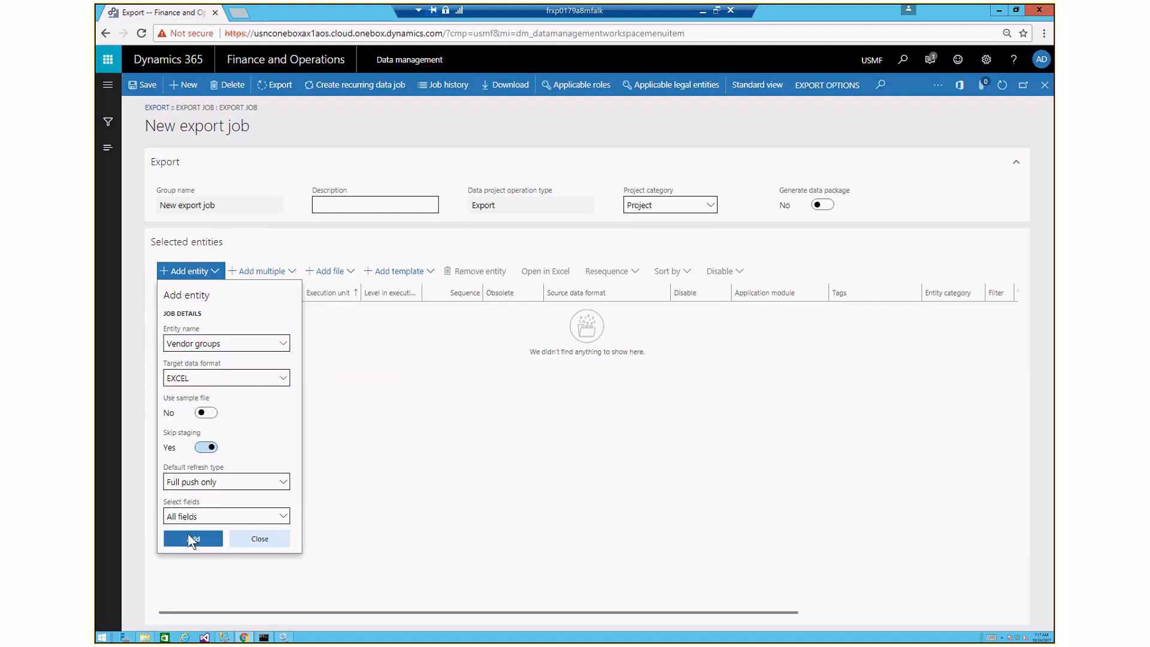
left_click(260, 486)
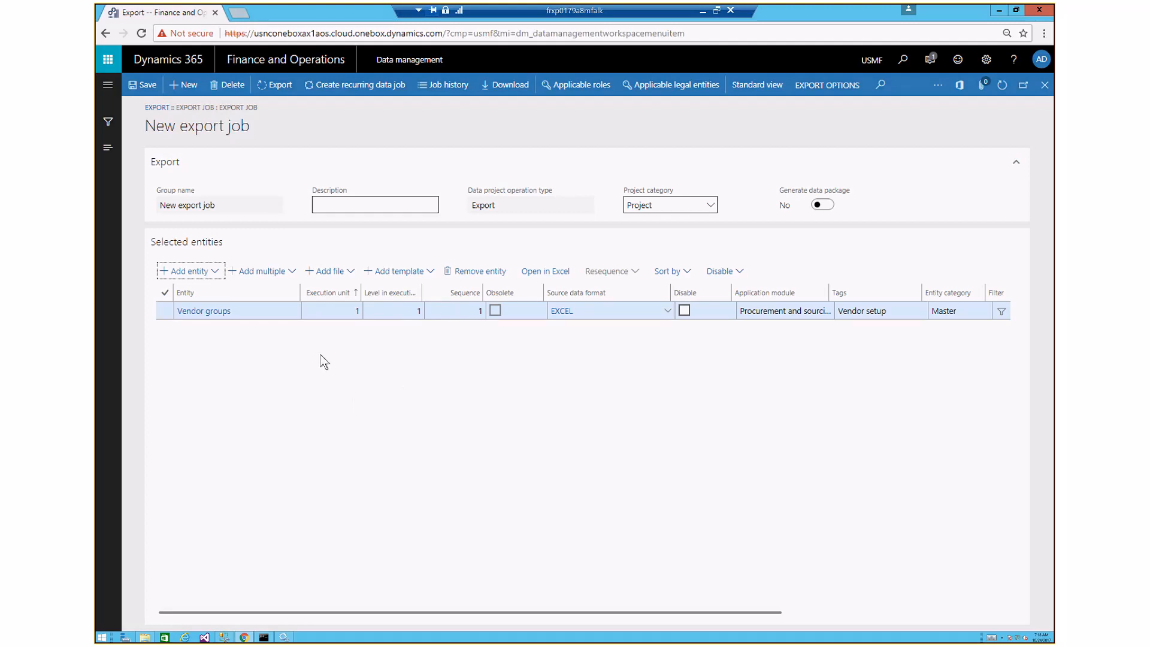
Step: Filter the entities by Reason and add Customer reasons and Financial reasons to the project together in EXCEL format
left_click(293, 272)
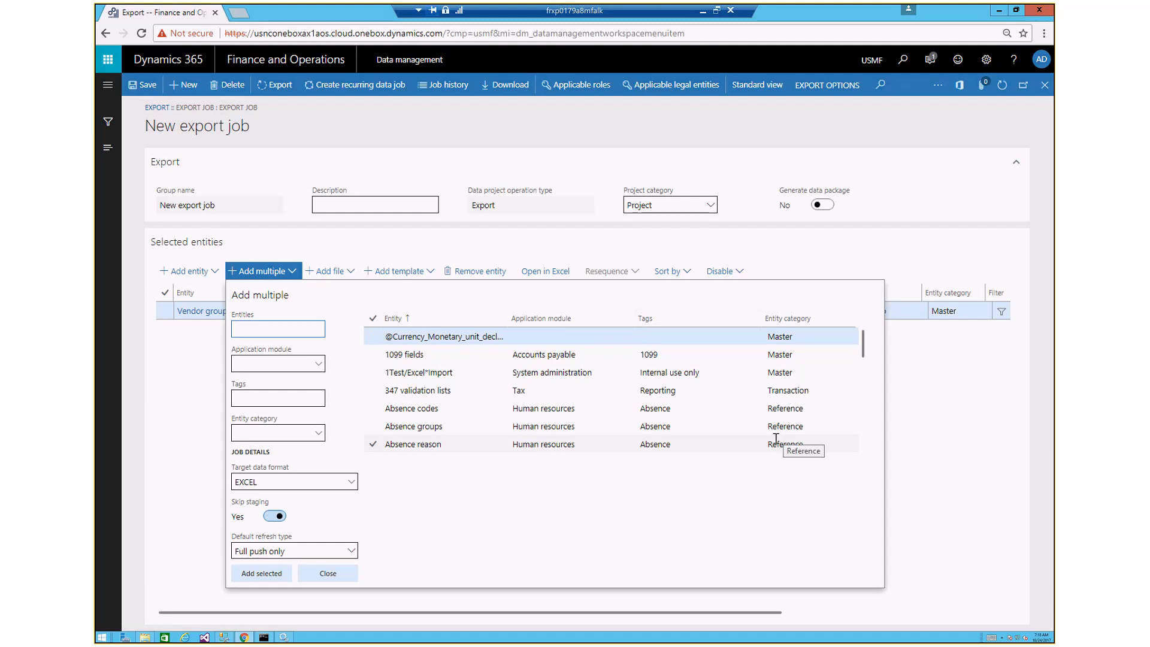
type("Reason")
key("Tab")
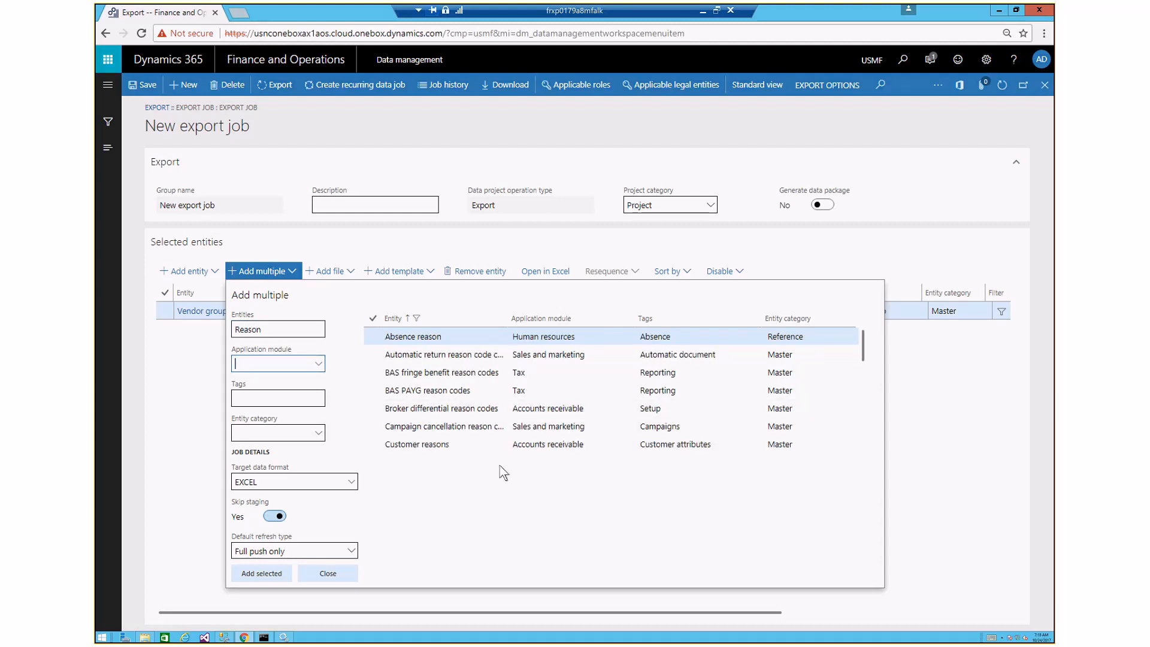
left_click(451, 353)
left_click(373, 446)
left_click(373, 445)
scroll(407, 428, "down", 2)
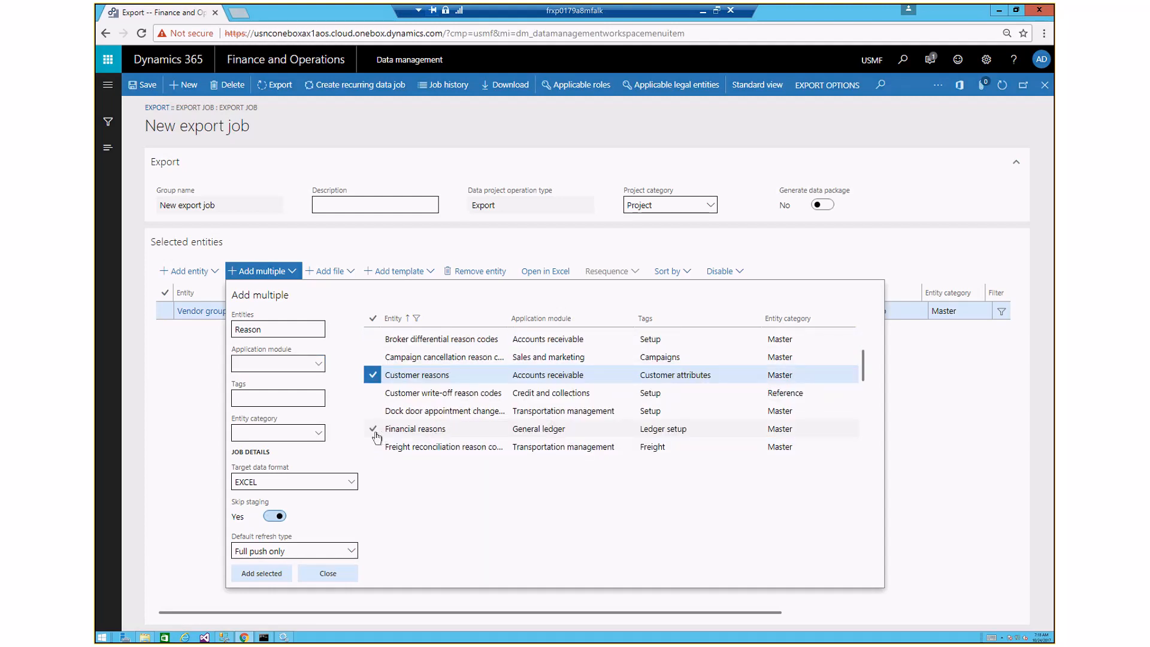
left_click(374, 429)
left_click(276, 481)
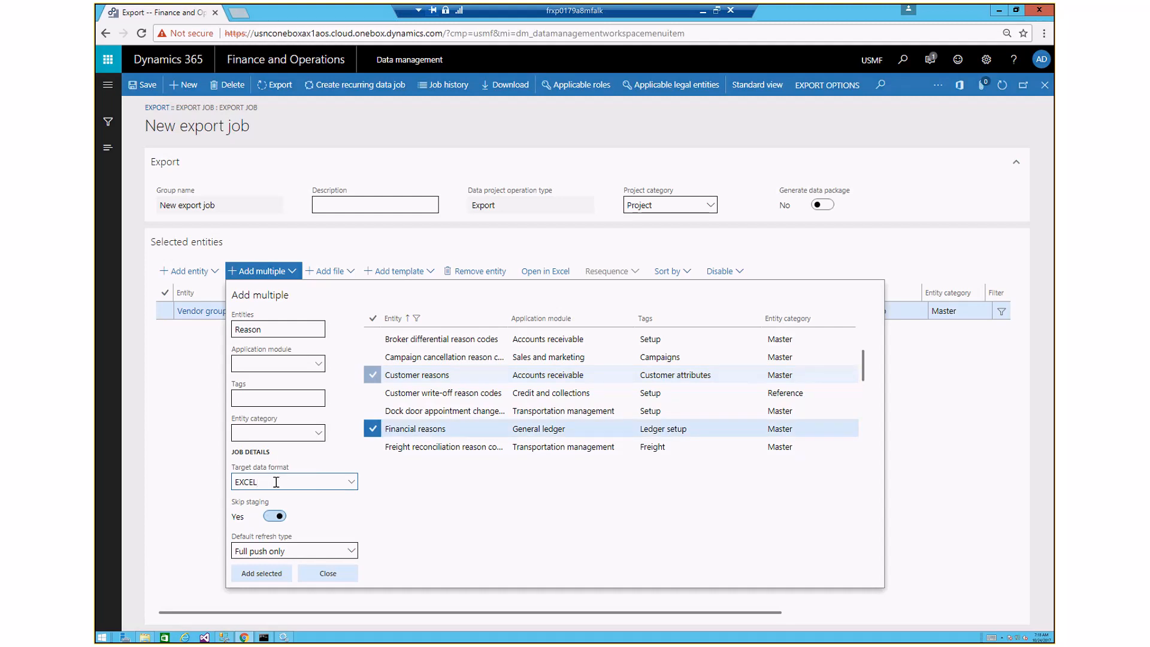
left_click(261, 574)
left_click(331, 575)
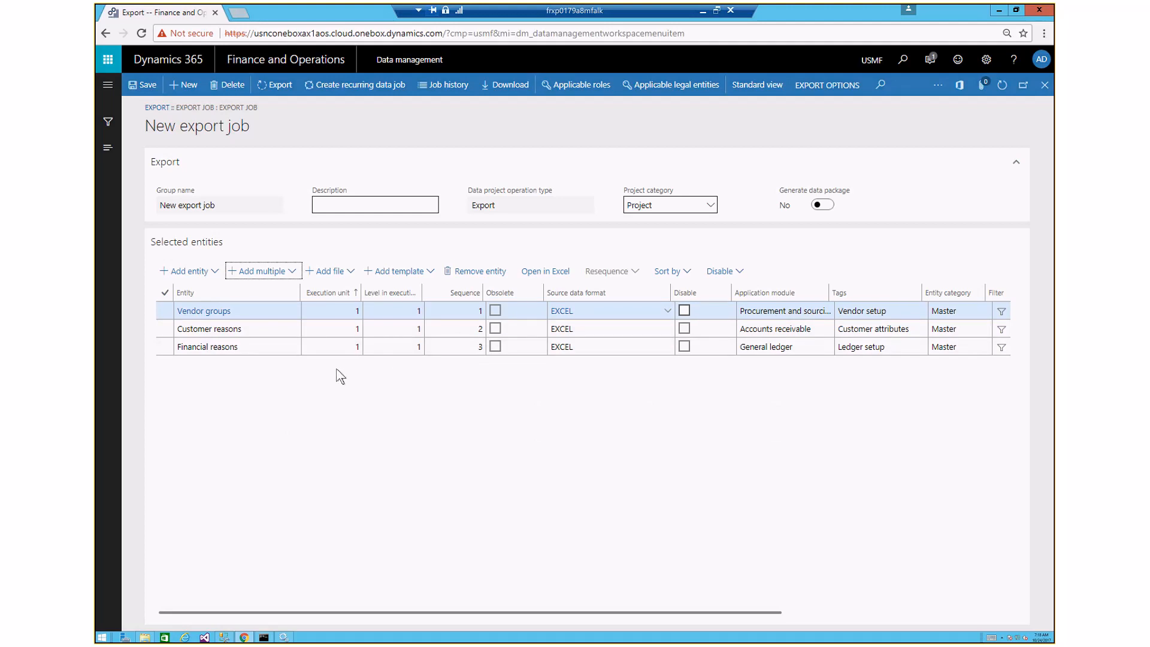
Step: Add an entity from a sample file by uploading Customer groups.xlsx from the RainMain (E:) drive
left_click(353, 274)
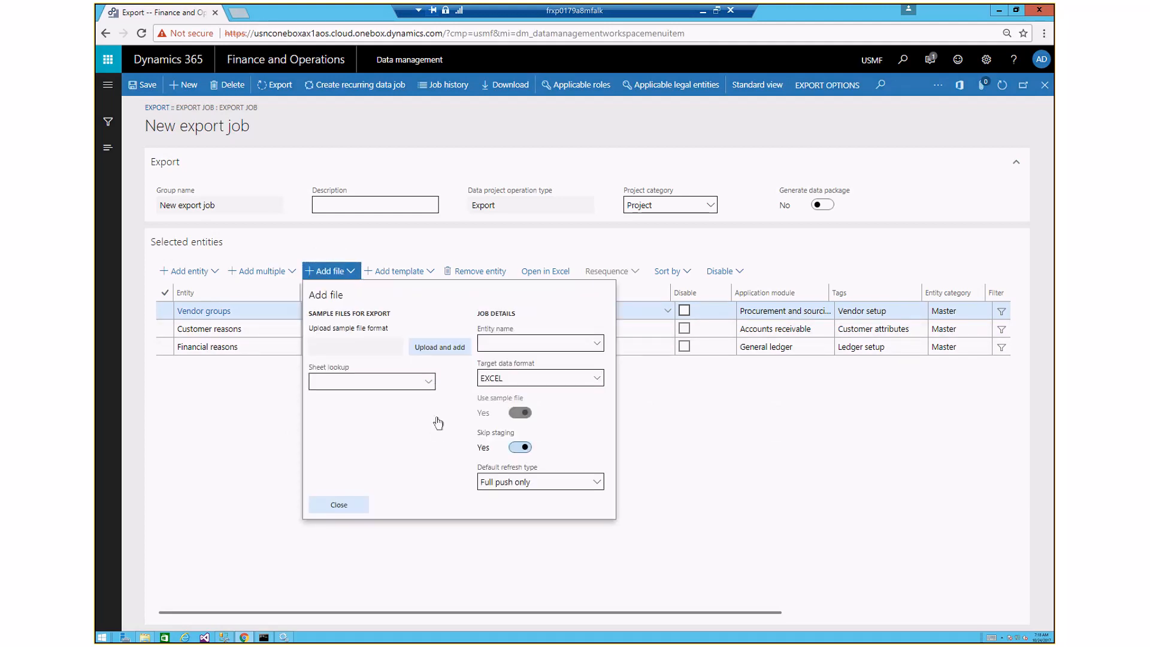
left_click(443, 355)
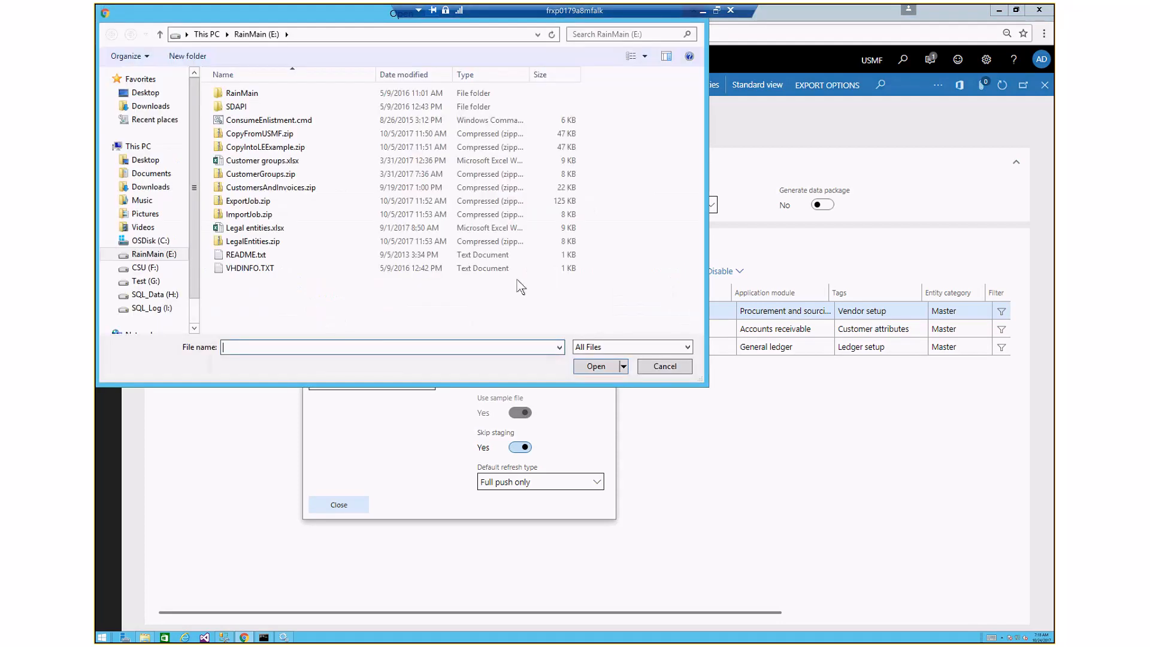
left_click(670, 368)
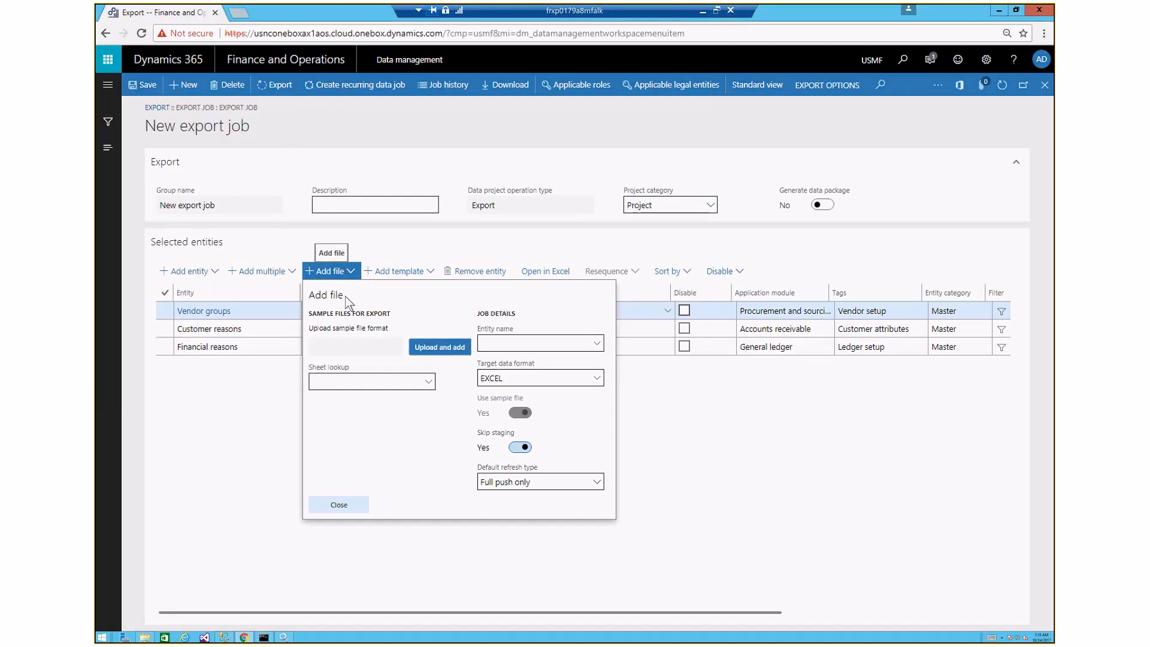
left_click(448, 348)
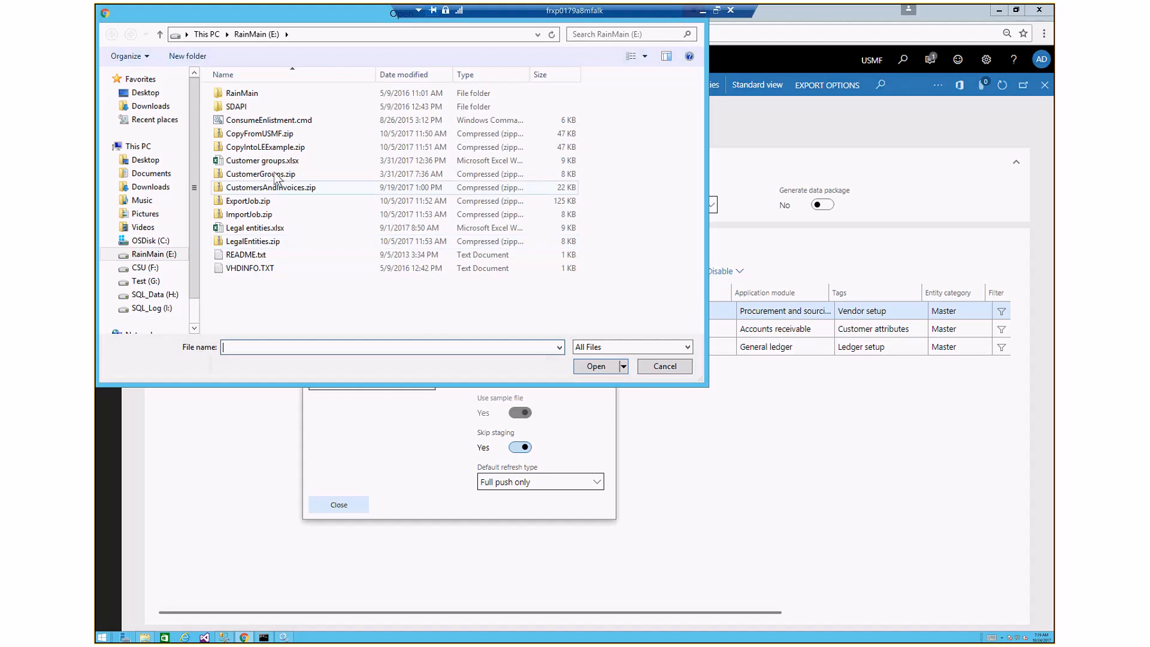
left_click(276, 161)
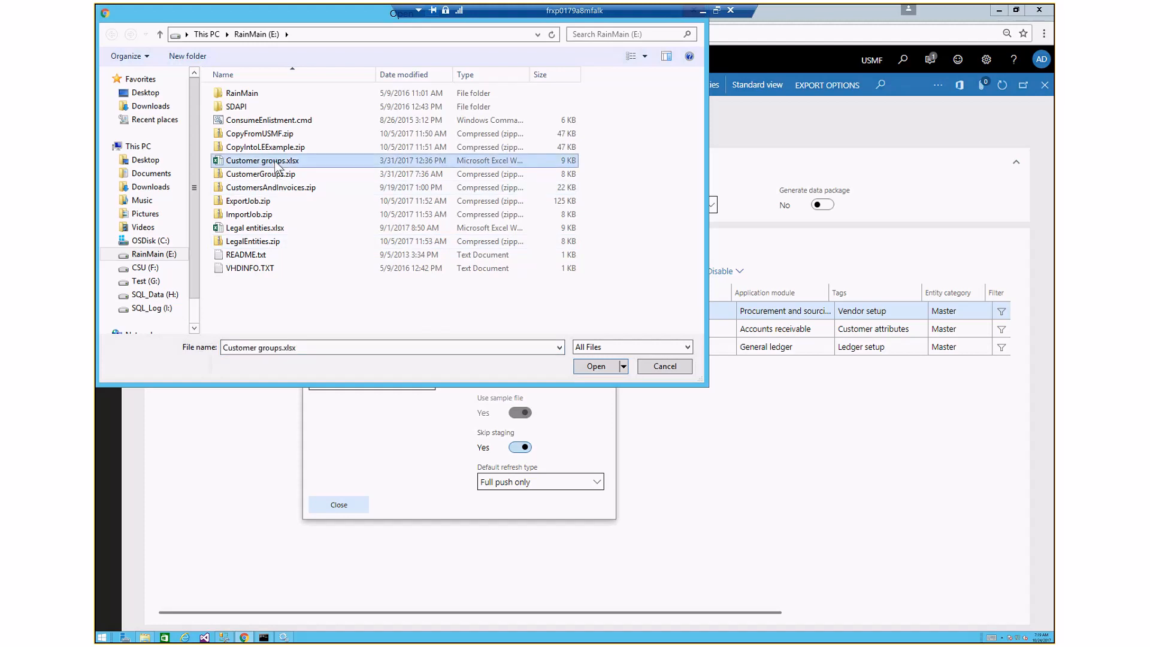
left_click(593, 367)
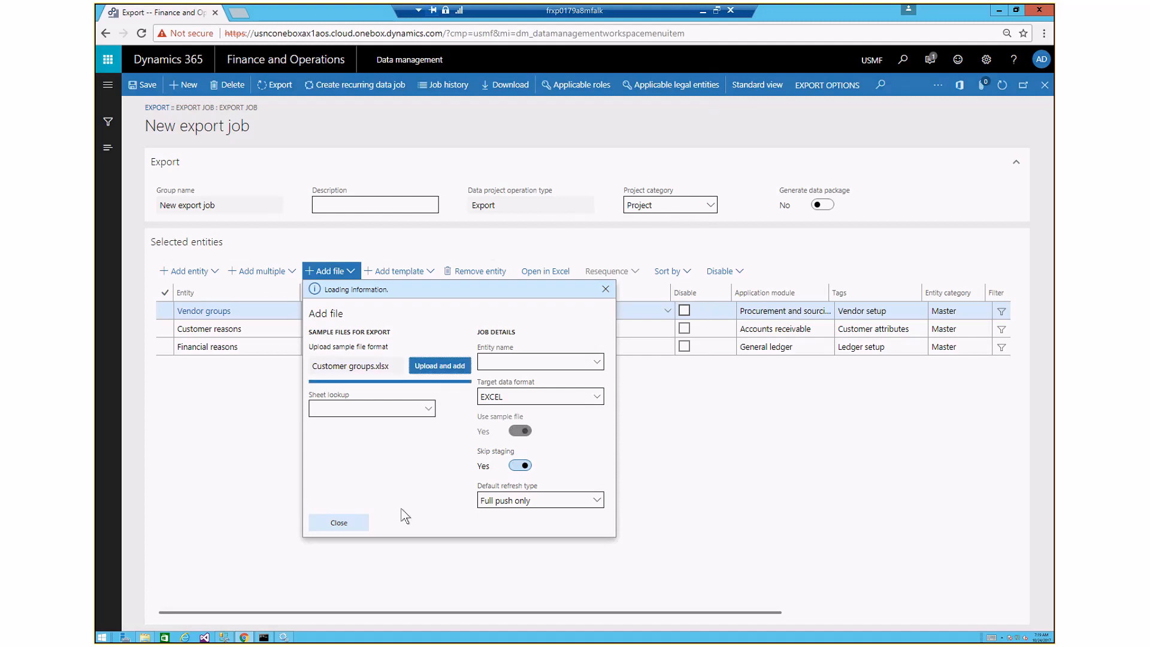
left_click(344, 521)
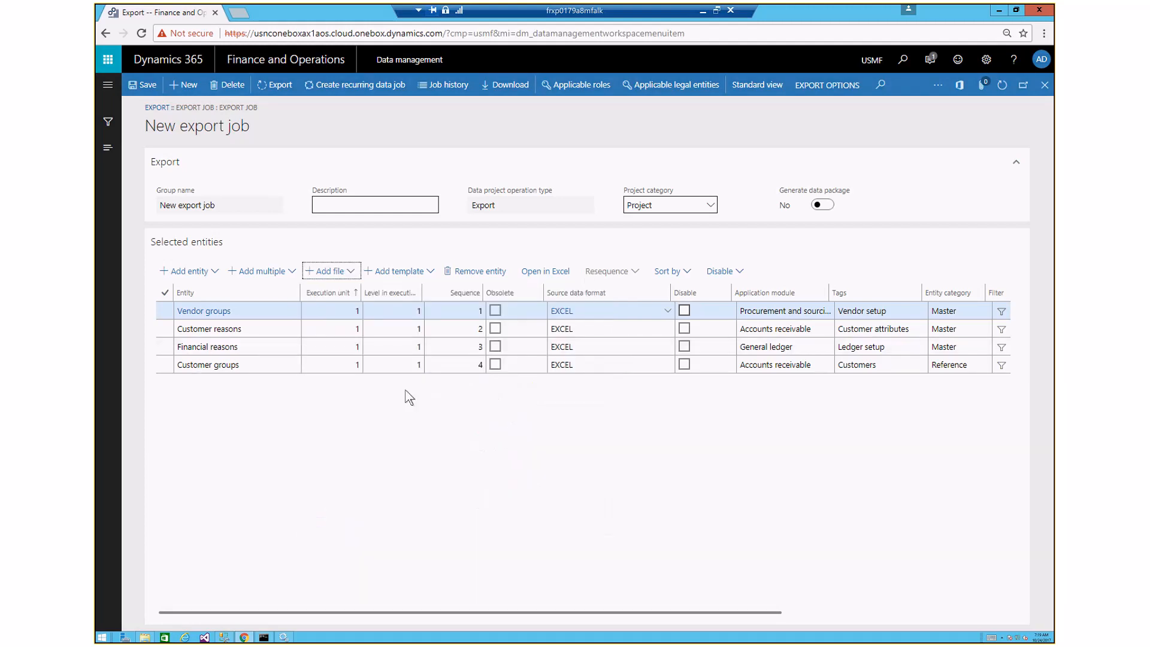
Step: Merge the entities of the 100 - Bank template into the project in EXCEL format and dismiss the resulting messages
left_click(418, 273)
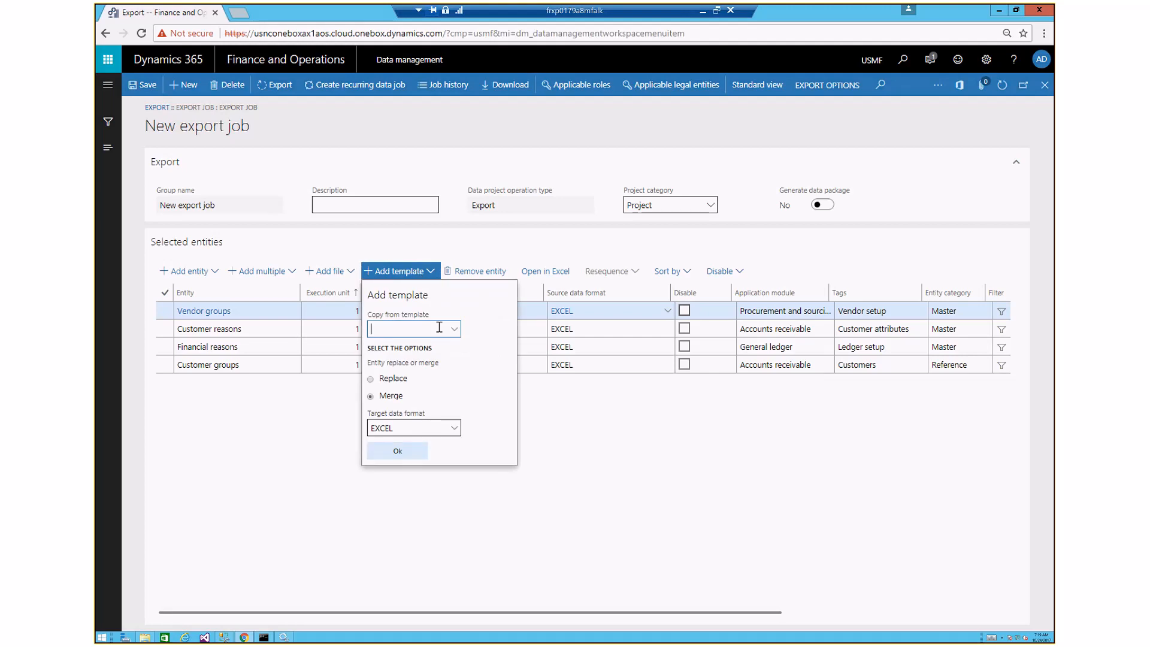
left_click(455, 329)
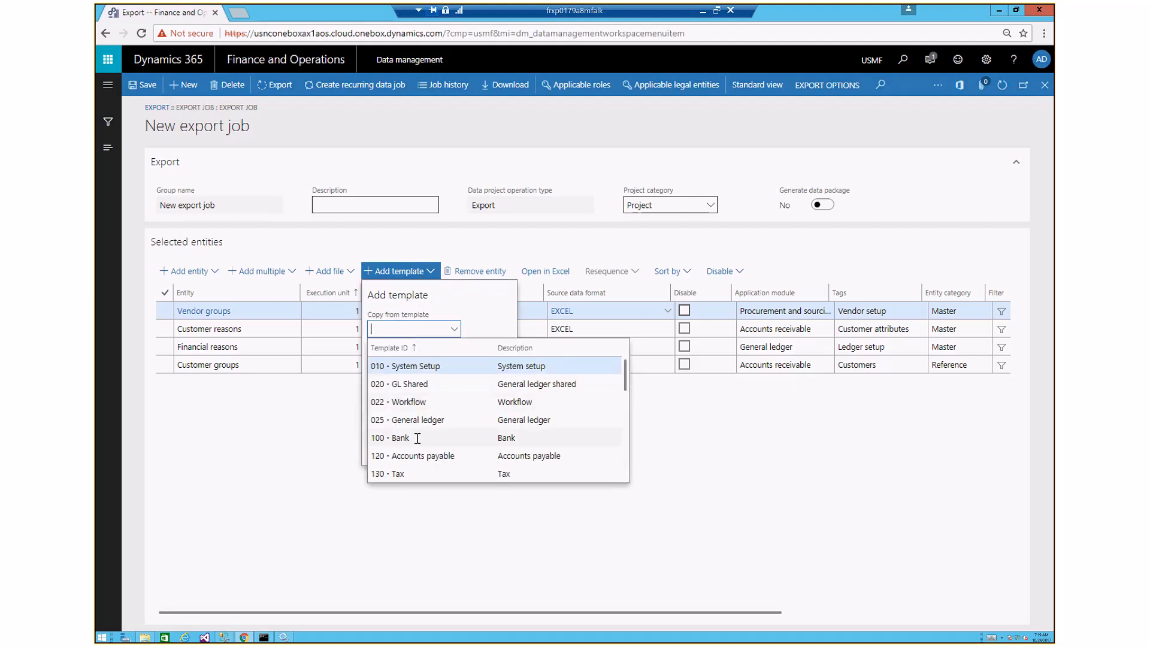
scroll(433, 433, "down", 2)
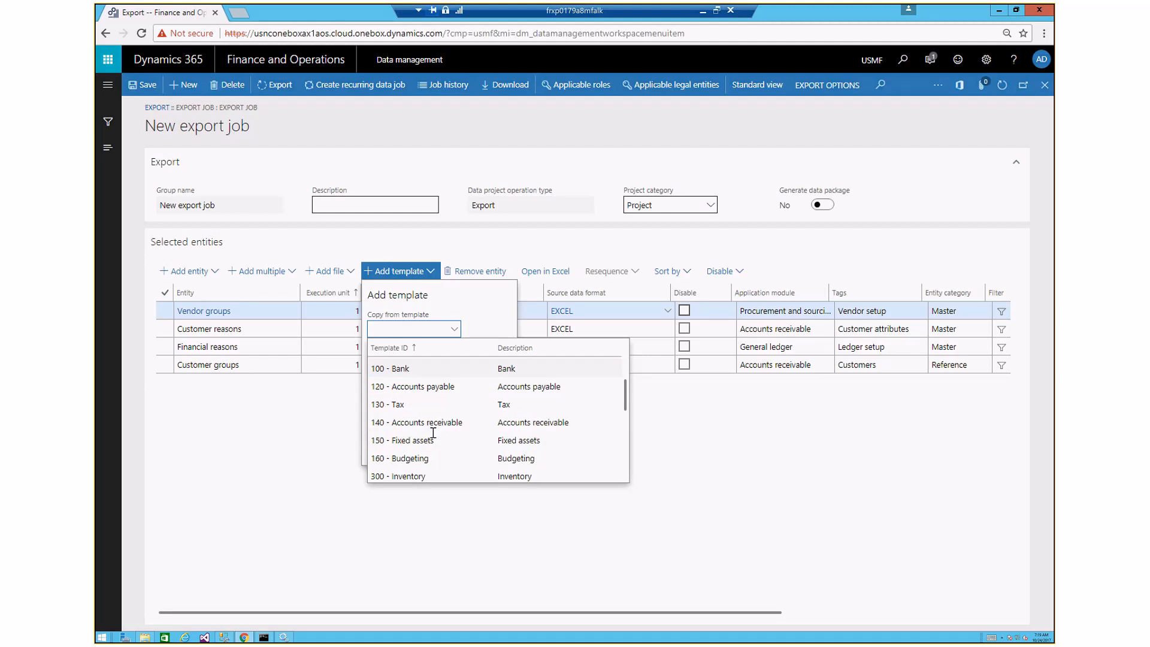
scroll(433, 433, "down", 2)
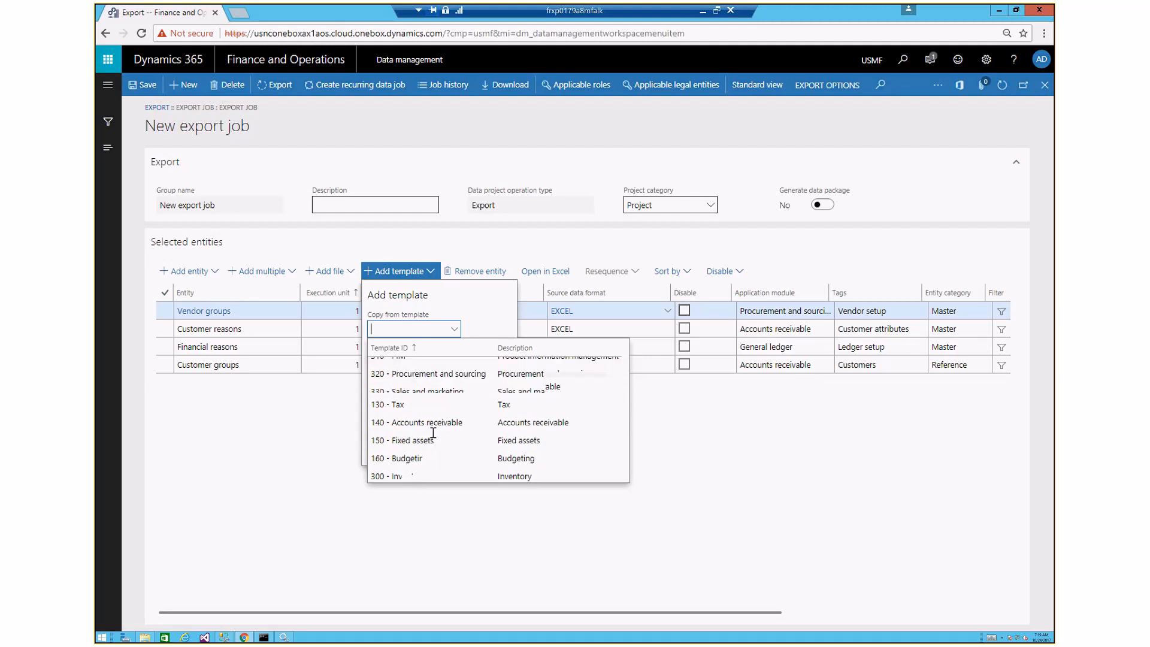
scroll(433, 433, "down", 3)
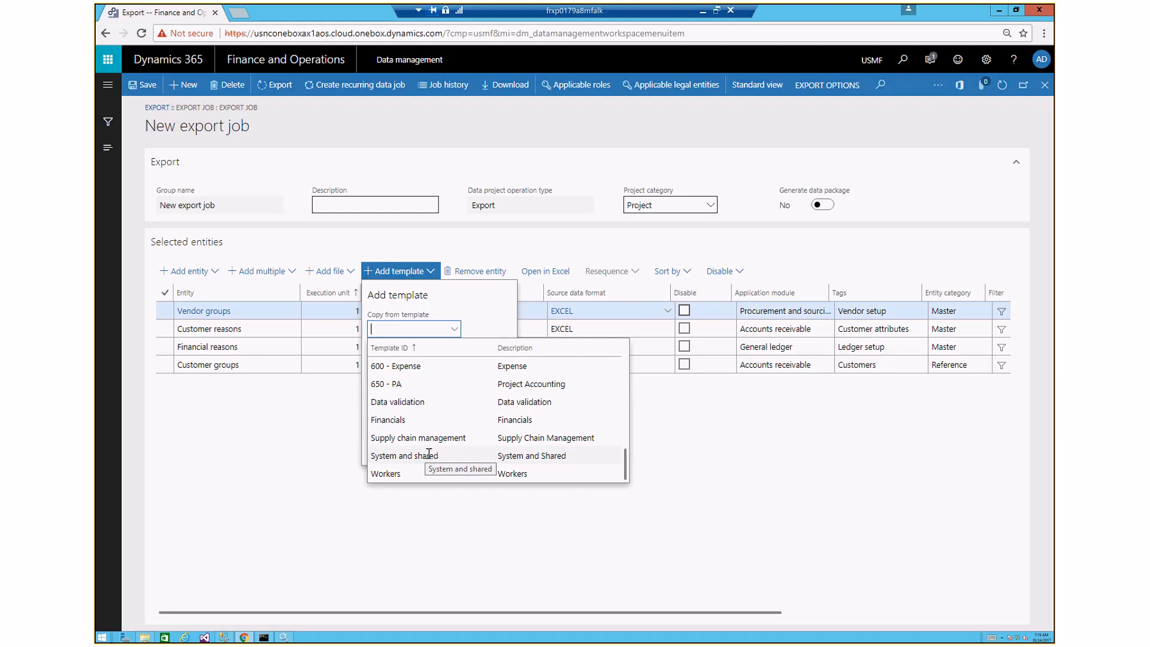
scroll(429, 452, "up", 5)
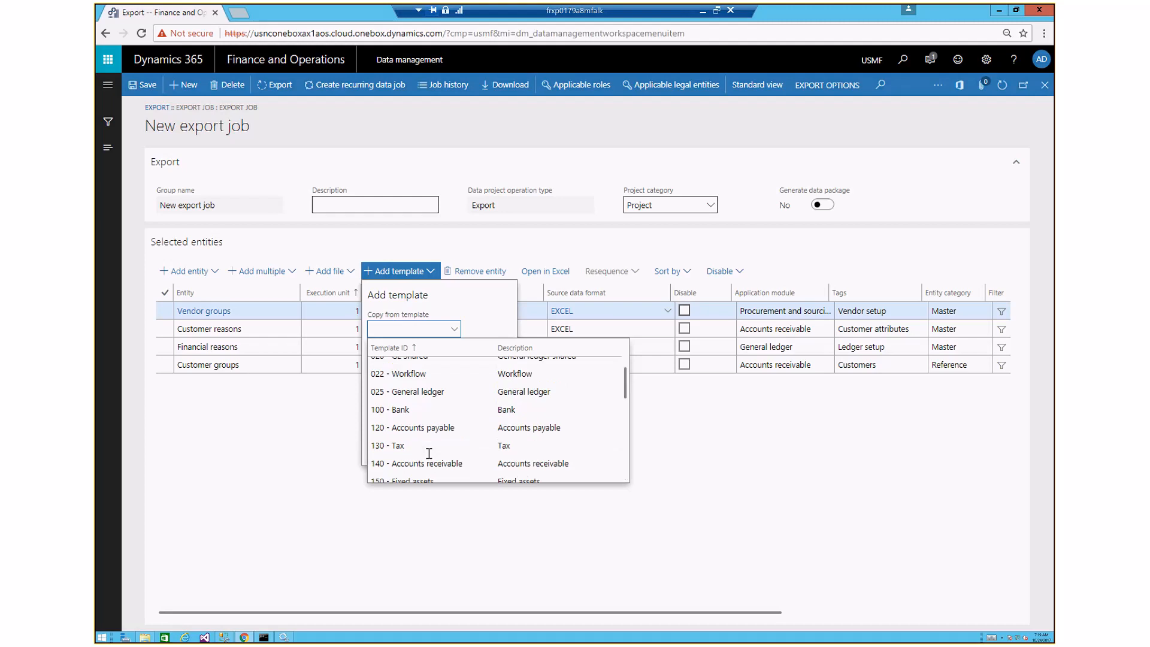
left_click(403, 441)
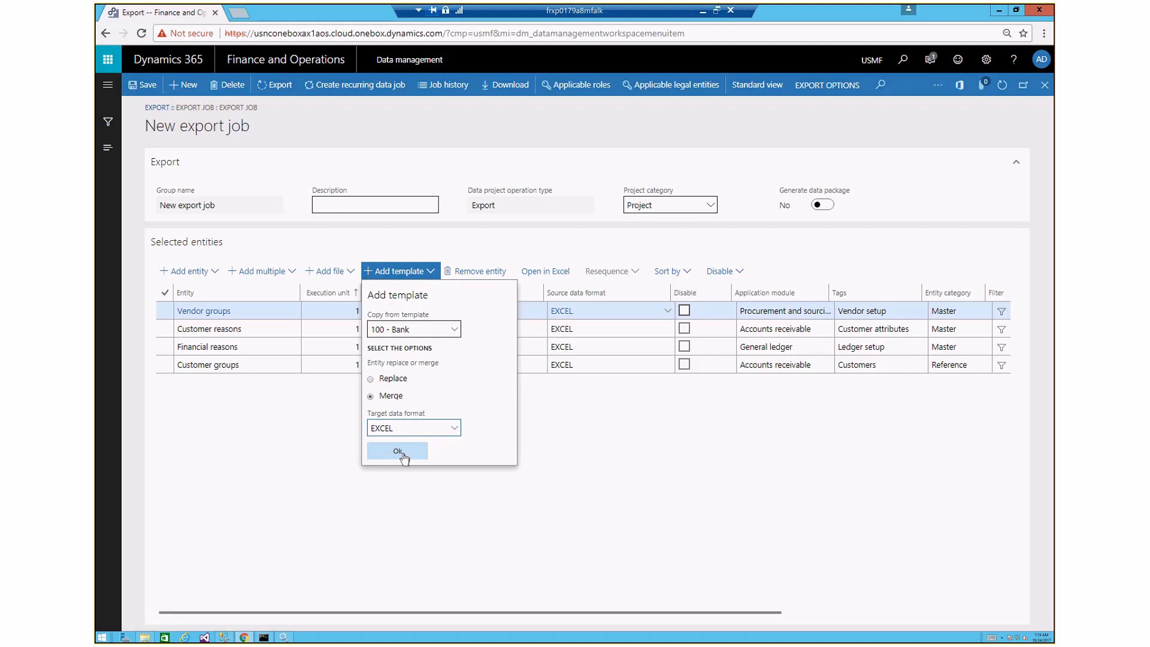
left_click(404, 457)
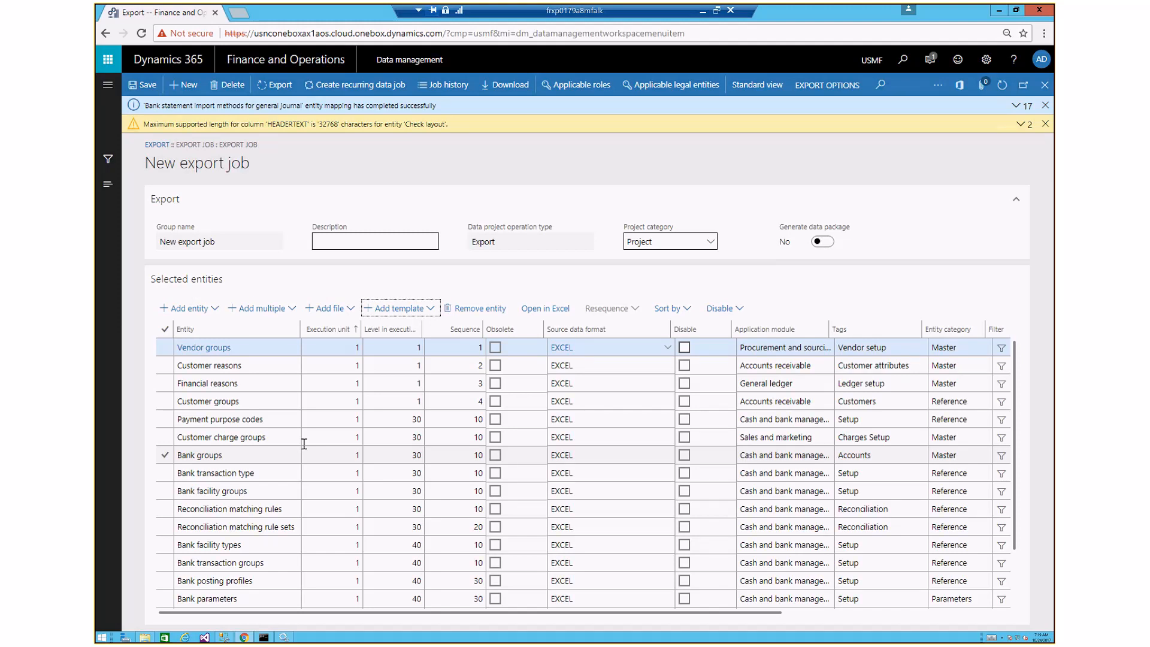
left_click(1045, 124)
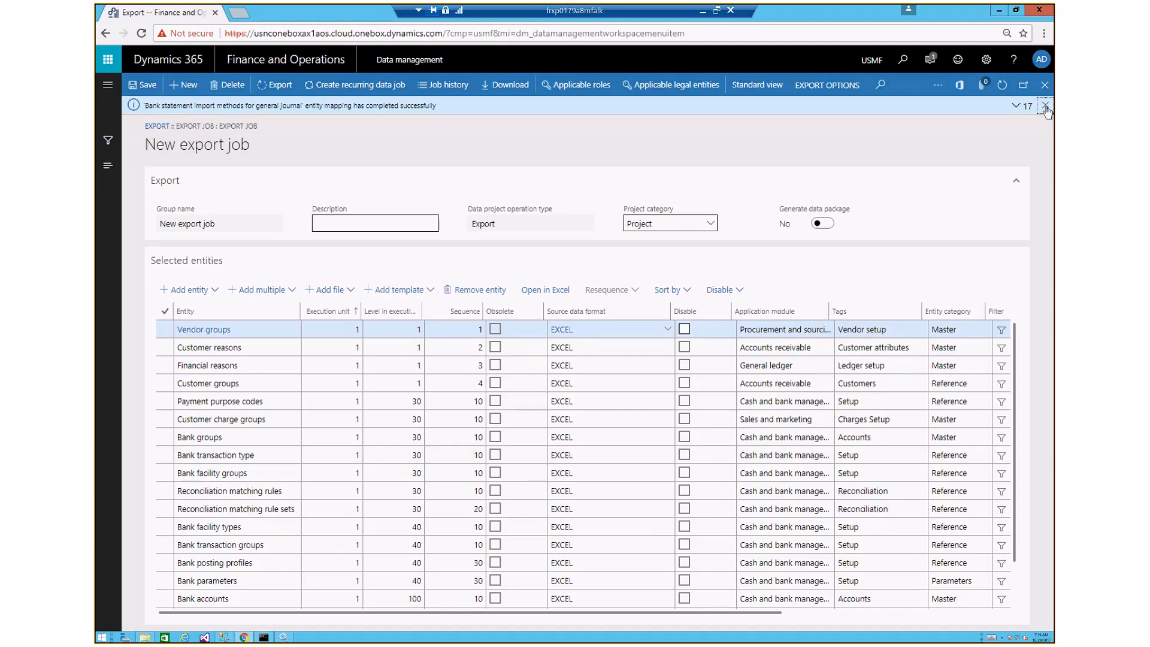
left_click(1045, 106)
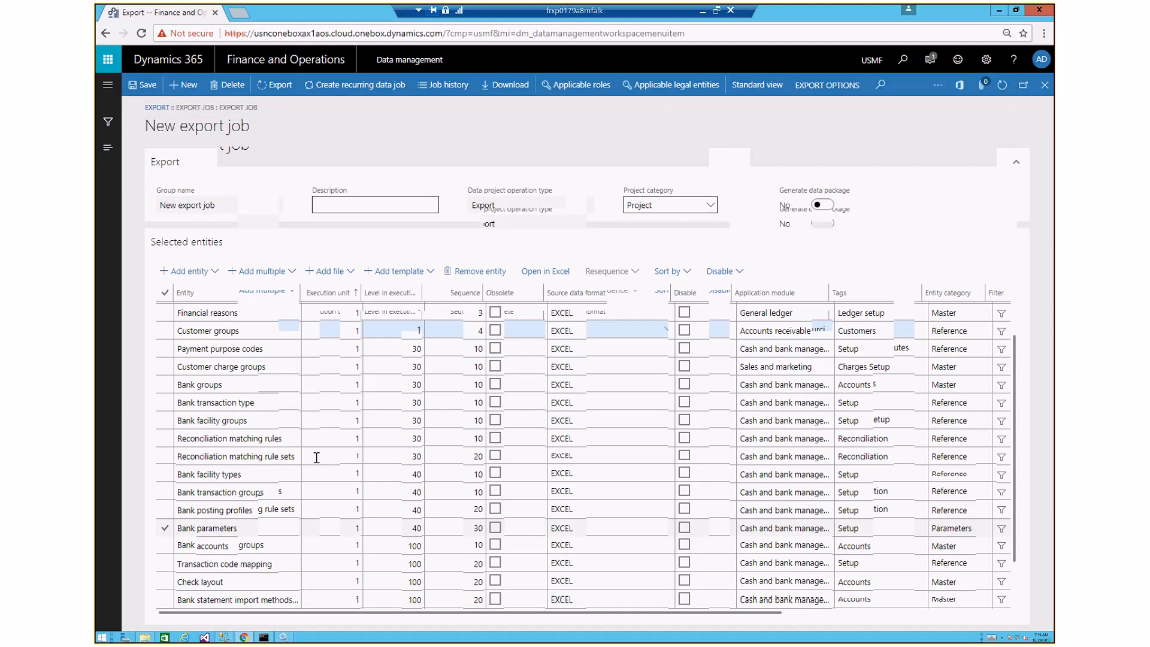
Step: Check the options for disabling or enabling all entities, and disable only Vendor groups and Customer reasons
scroll(422, 510, "up", 2)
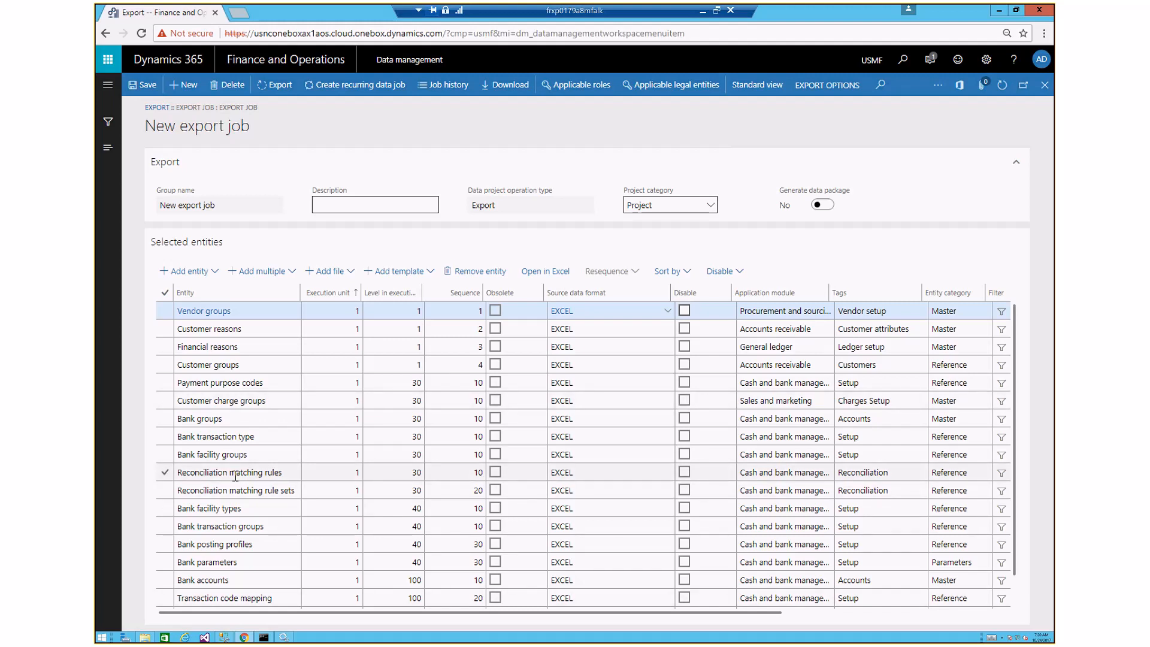
mouse_move(235, 475)
left_click(743, 272)
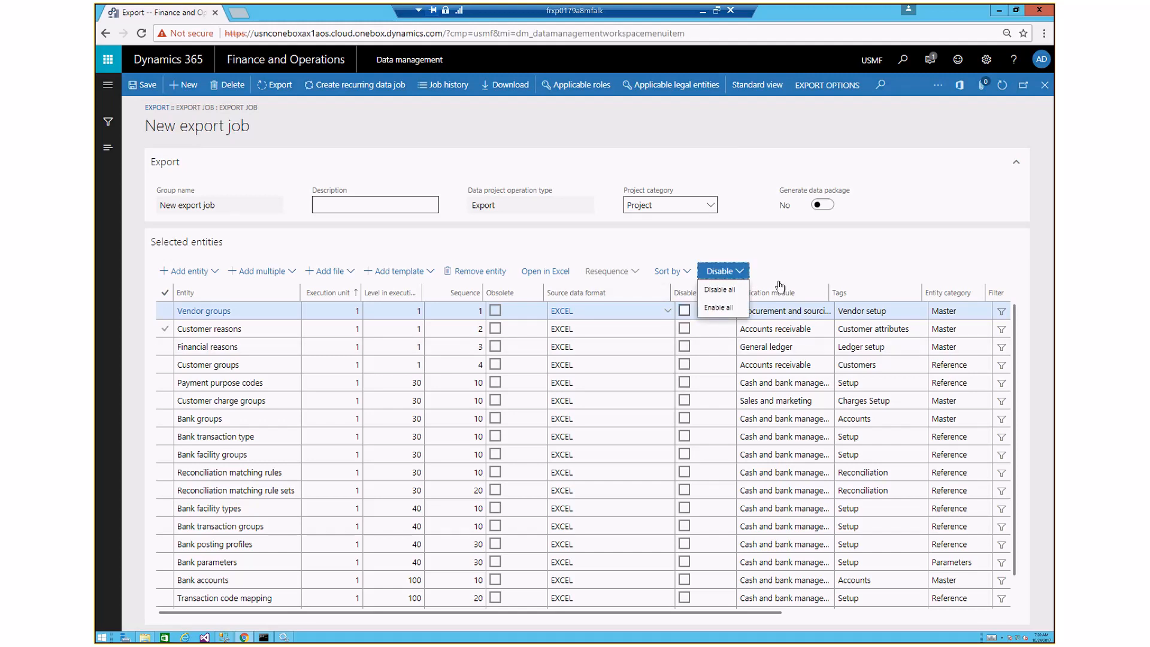
left_click(685, 310)
left_click(685, 328)
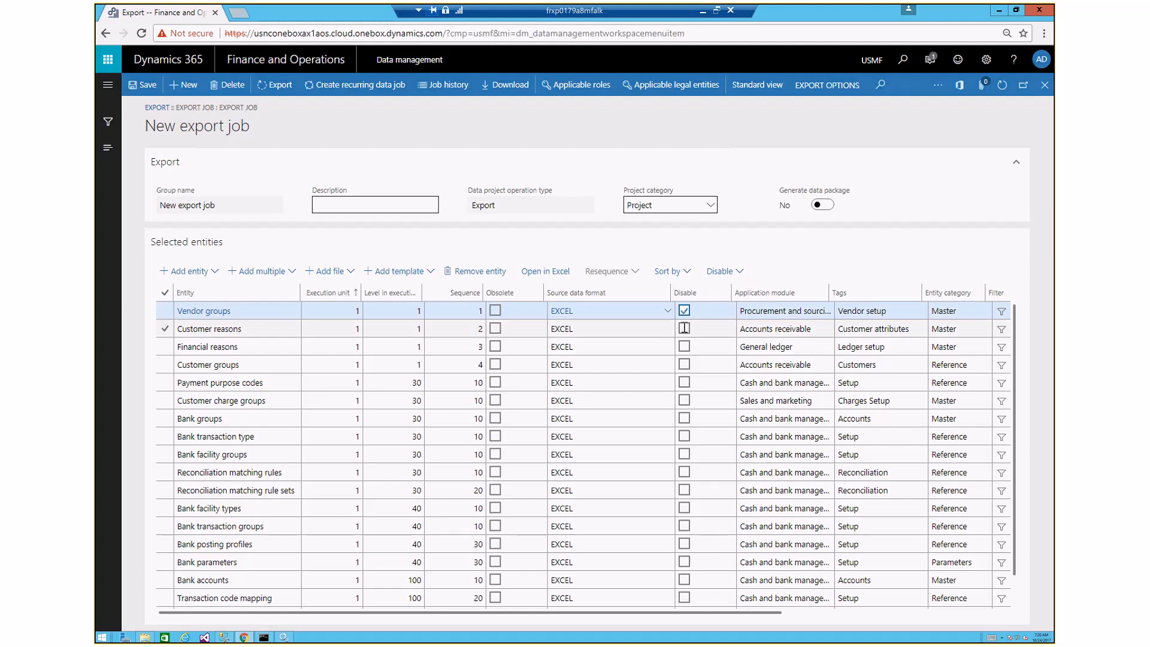
left_click(706, 330)
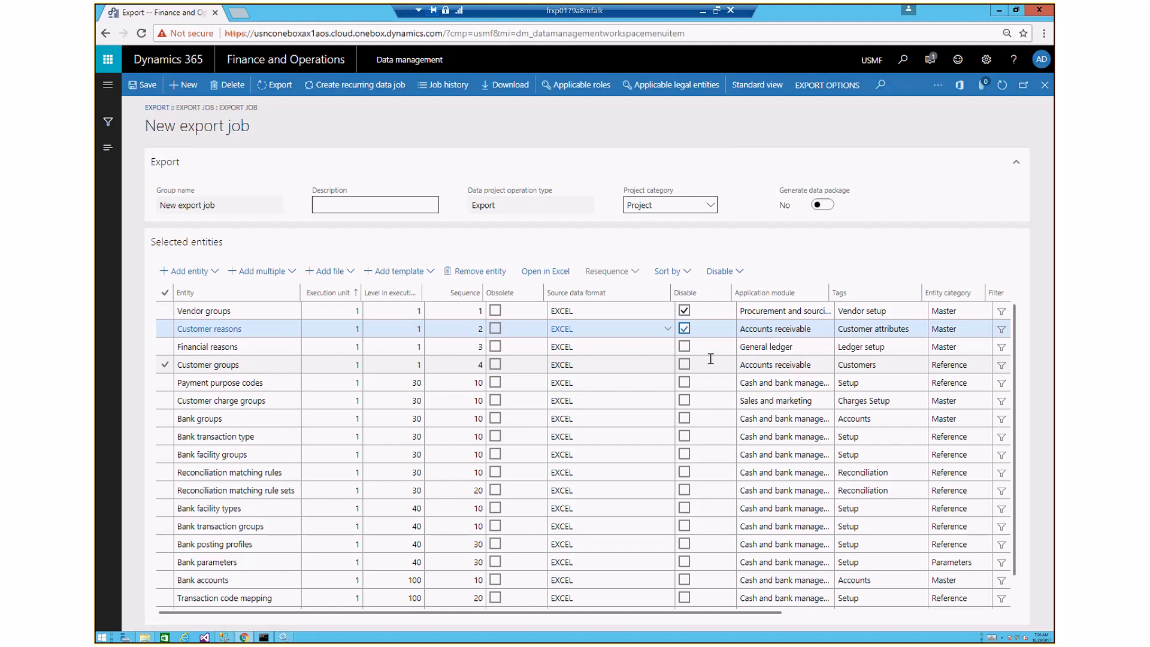
Step: Re-enable Vendor groups and Customer reasons individually, and try disabling all entities at once and enabling them all again
left_click(684, 311)
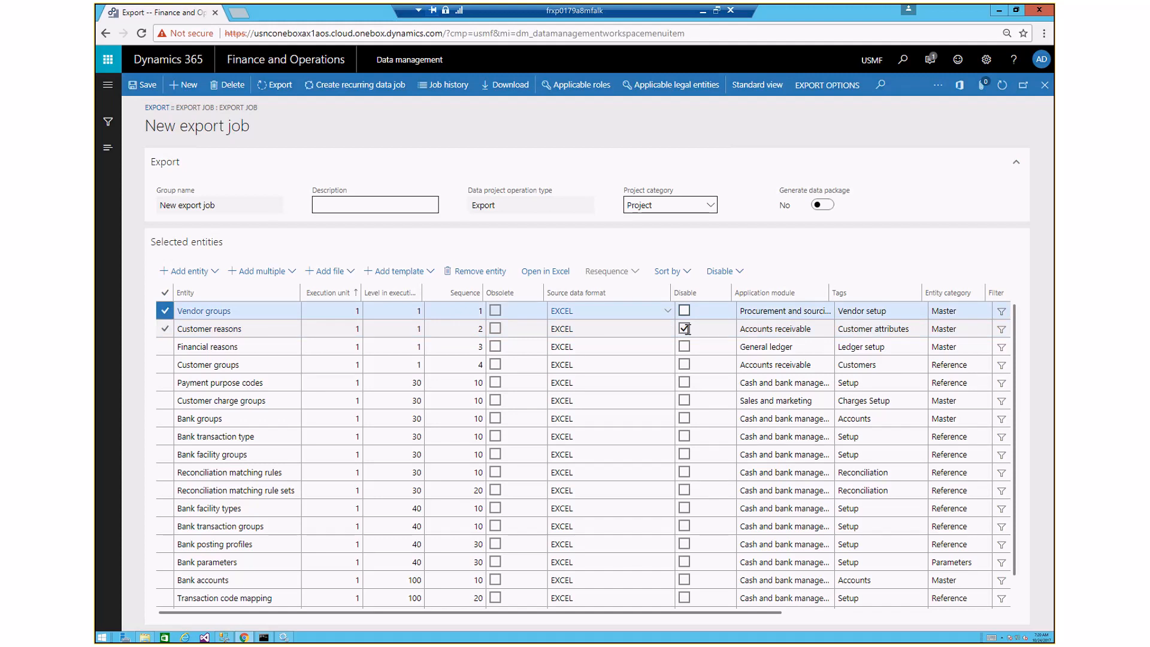
left_click(685, 329)
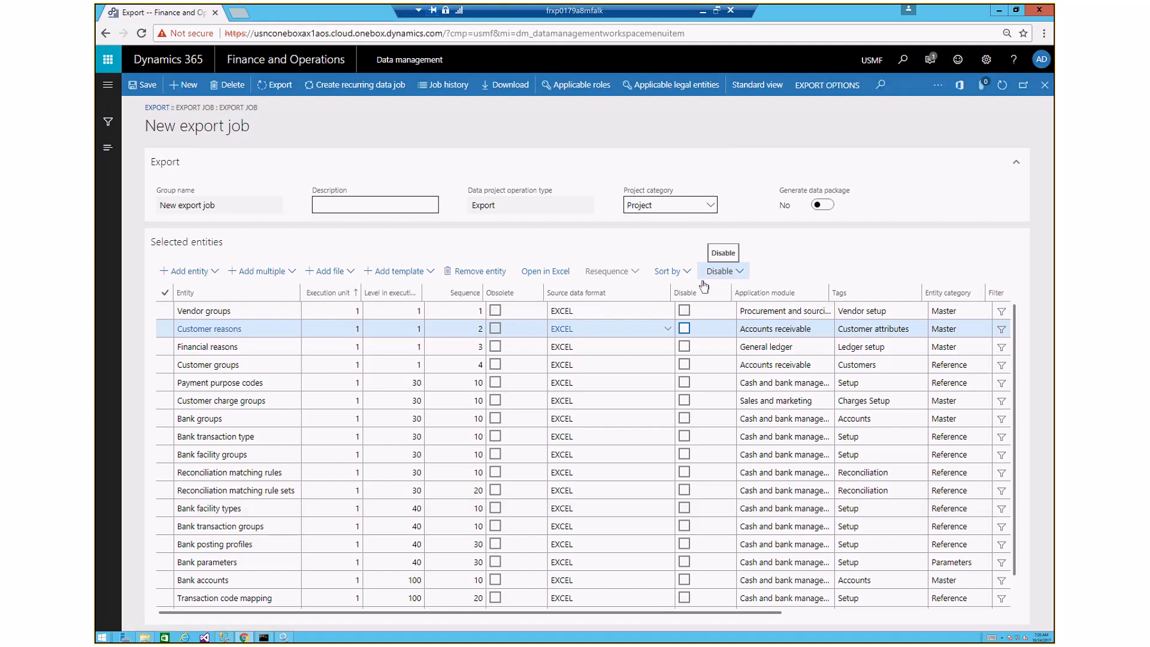
left_click(724, 271)
left_click(720, 290)
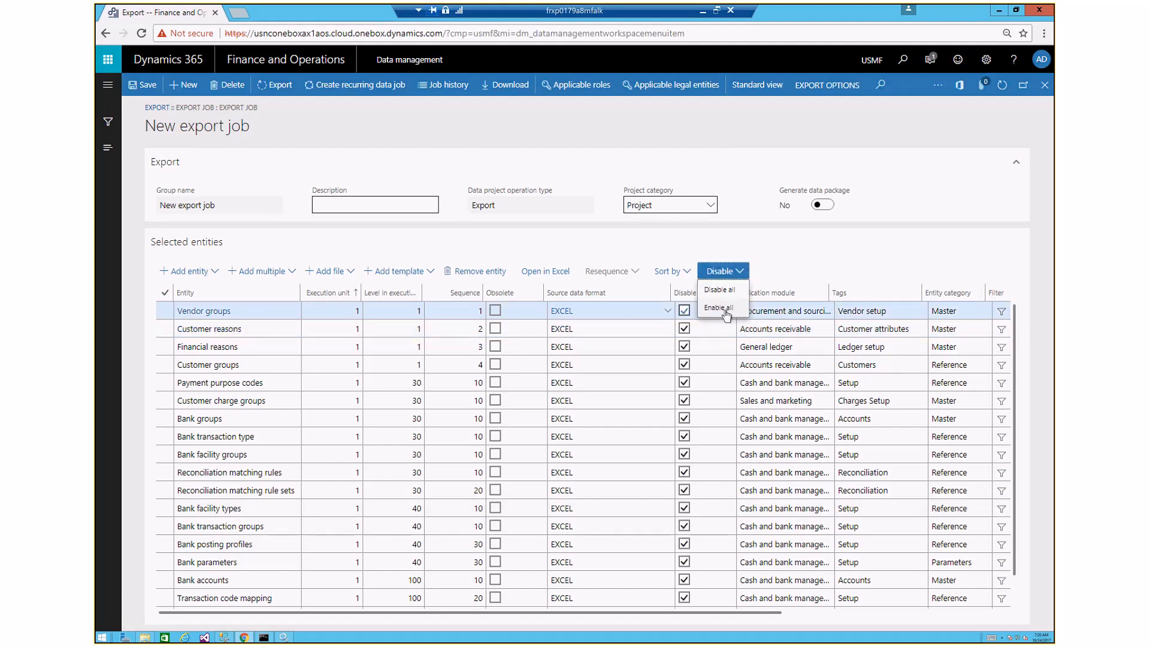
left_click(719, 308)
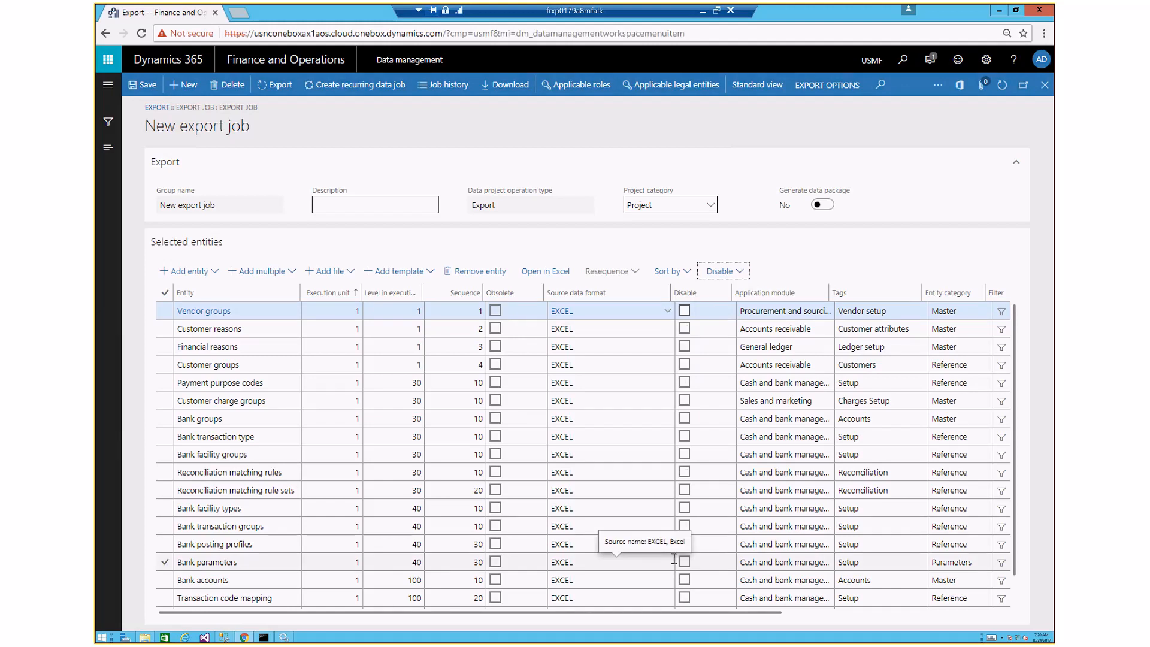
Step: Disable all entities, re-enable only Vendor groups, and reset the list by enabling all entities
left_click(743, 273)
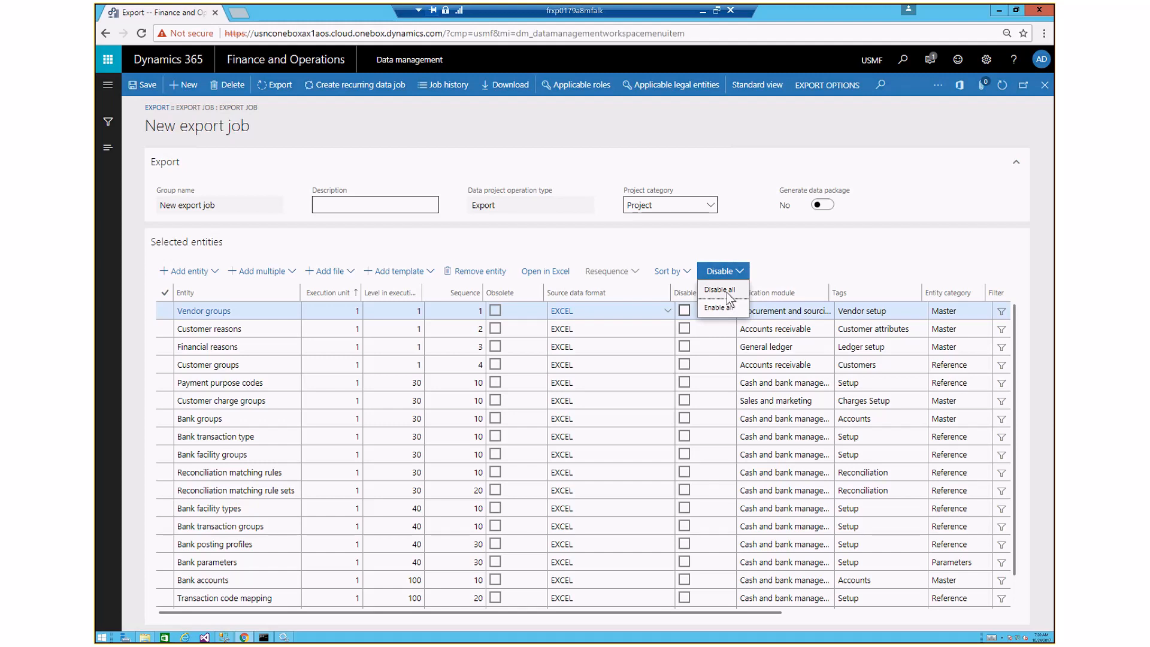
left_click(727, 291)
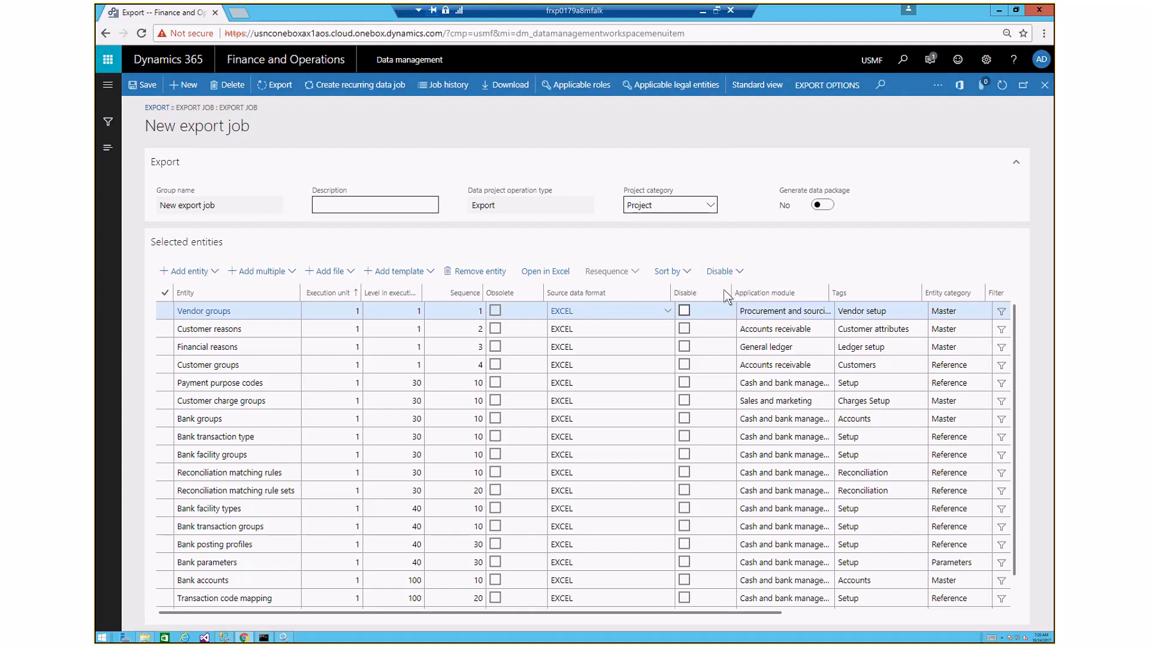
left_click(684, 311)
left_click(723, 271)
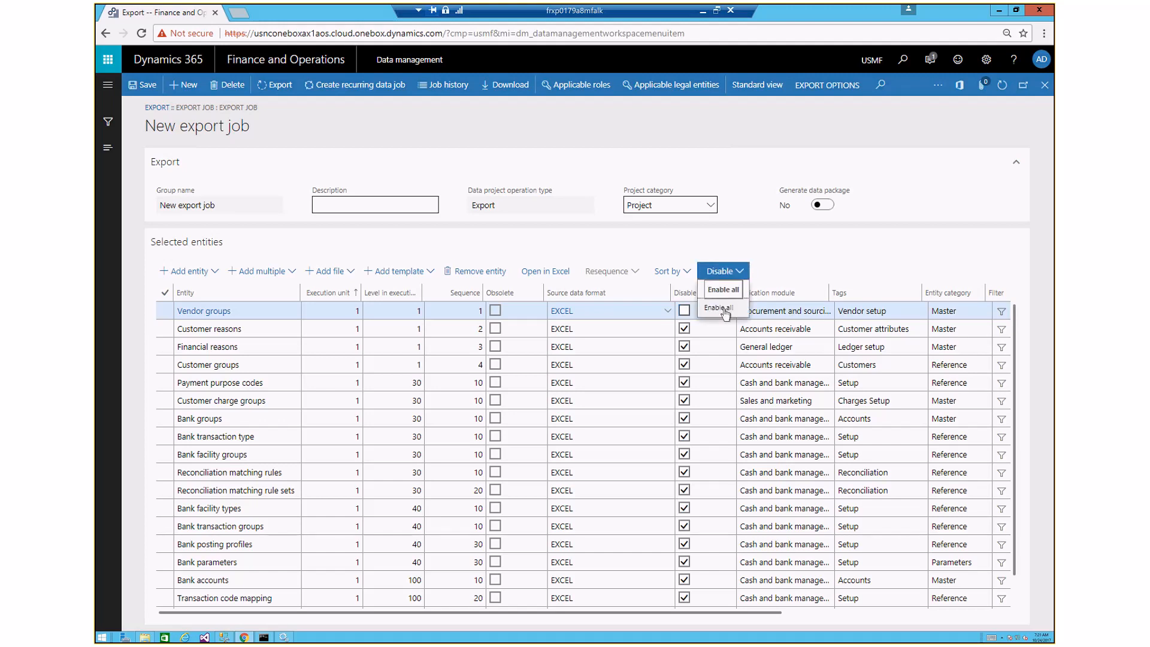
left_click(724, 308)
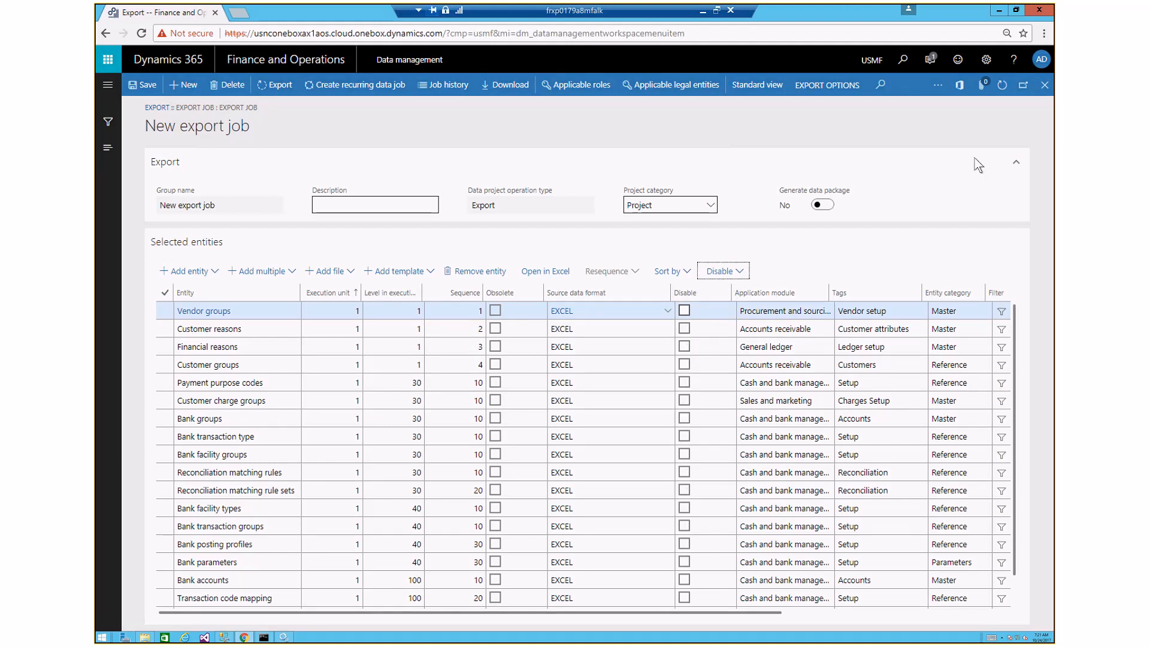
Step: Leave the export project, view the Import job project's details from the data projects list, and close it
left_click(1045, 87)
left_click(466, 305)
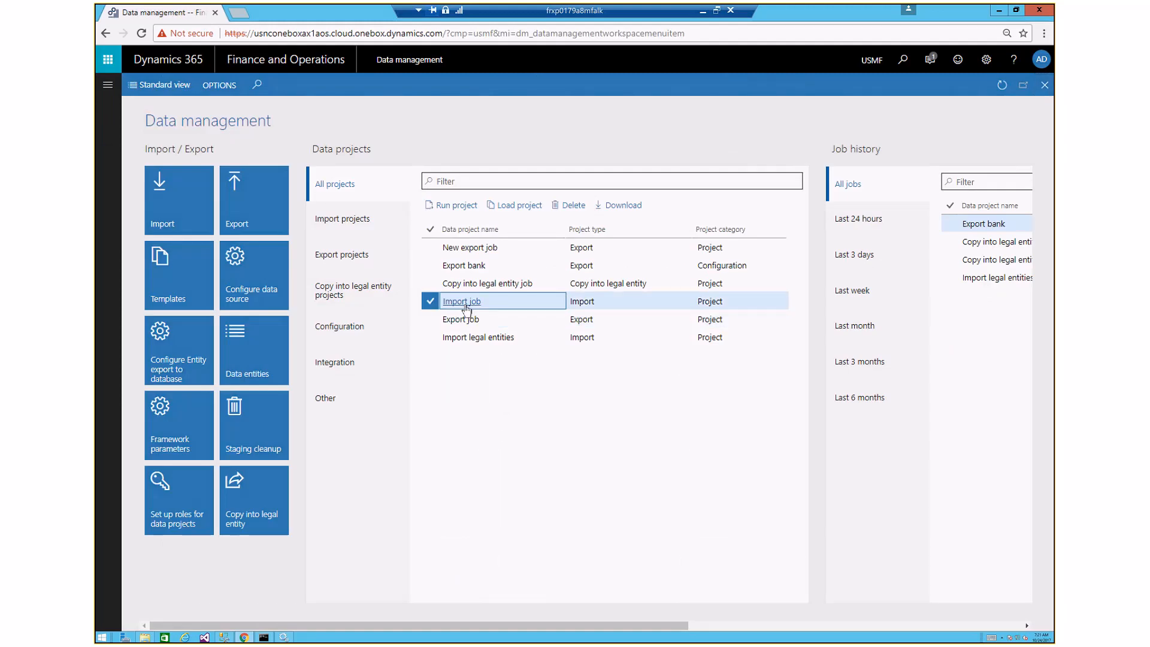
left_click(463, 302)
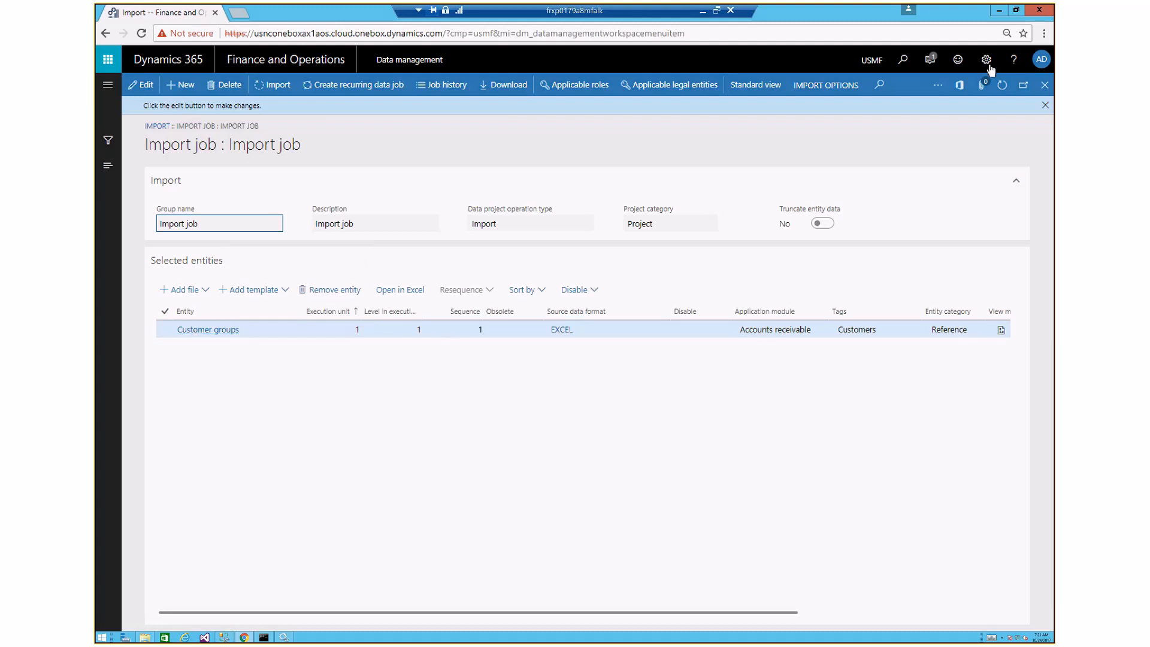
left_click(1045, 85)
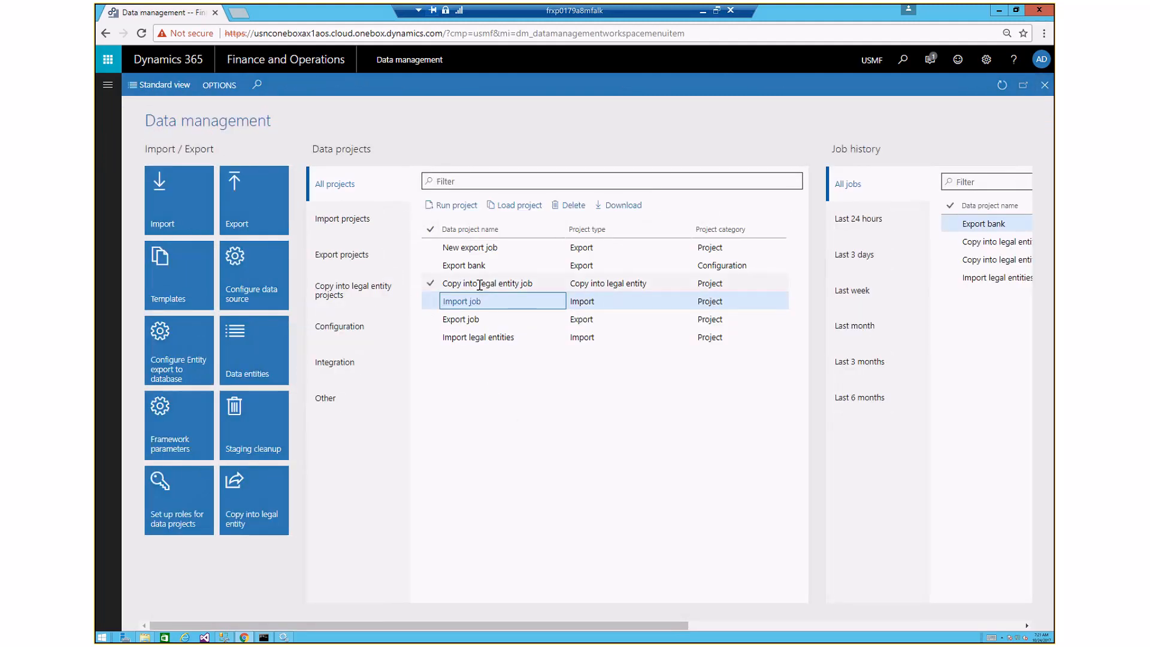
Step: Open the Copy into legal entity job project for editing and select the Number sequence code and Number sequence references entities
left_click(480, 285)
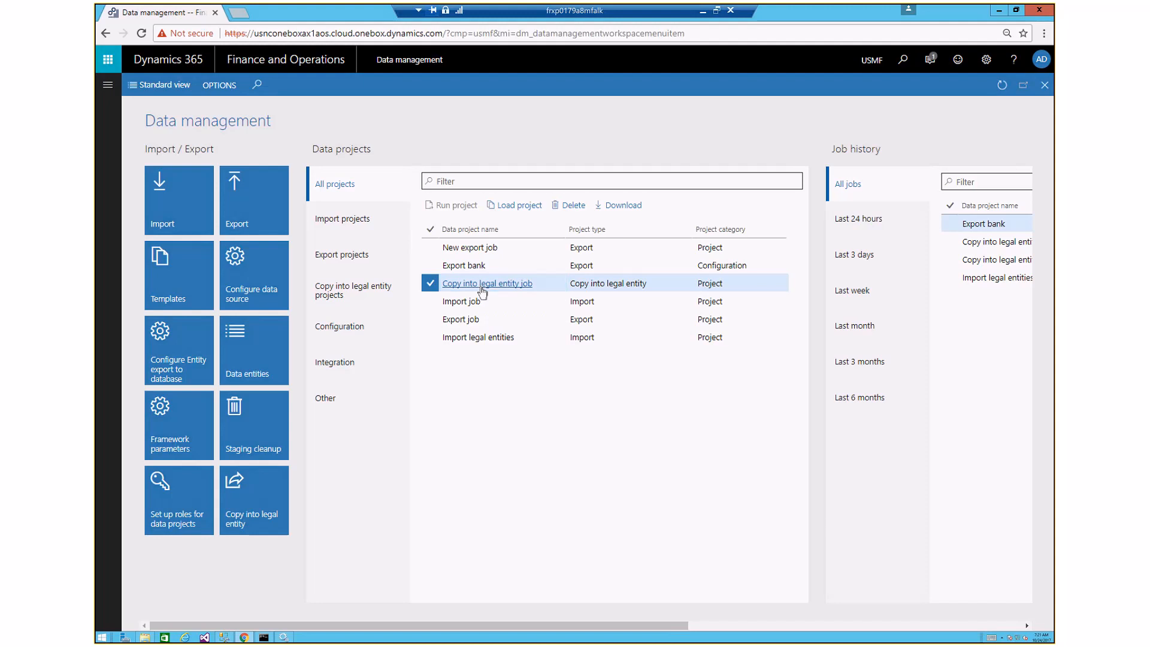
left_click(482, 286)
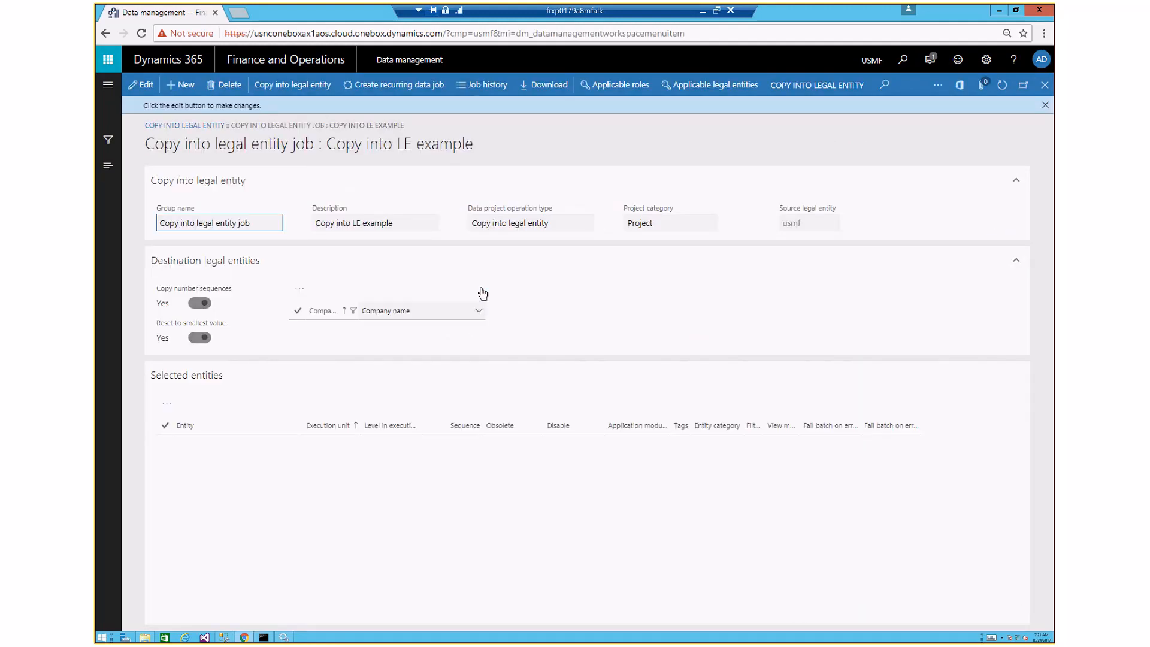
left_click(148, 87)
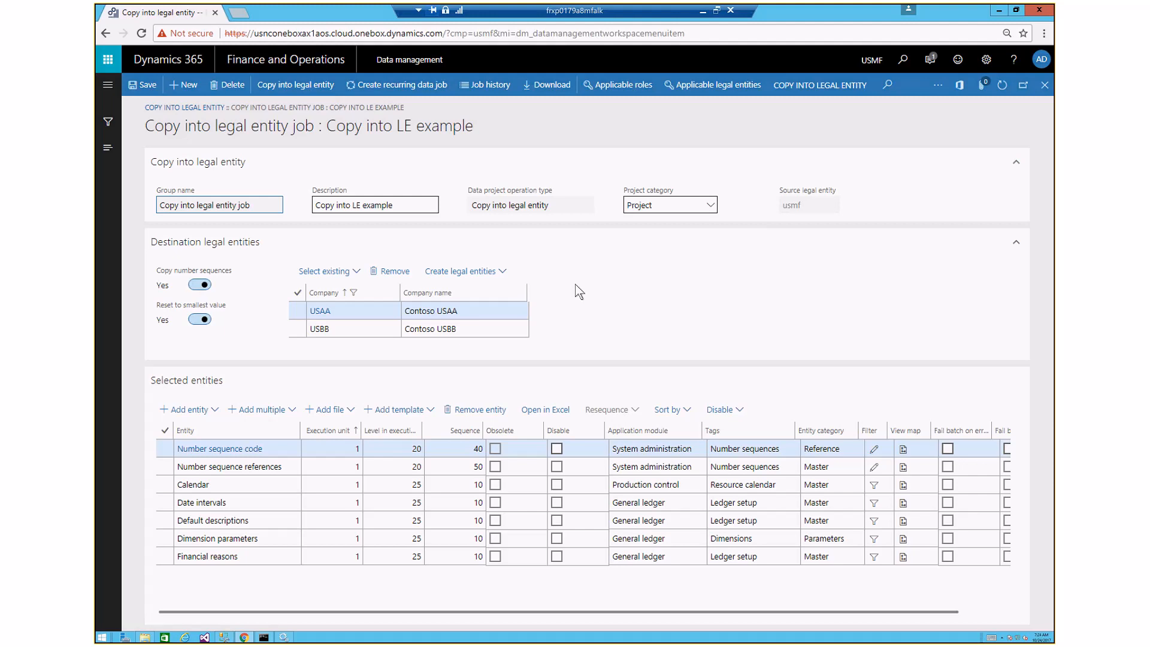
left_click(165, 449)
left_click(164, 467)
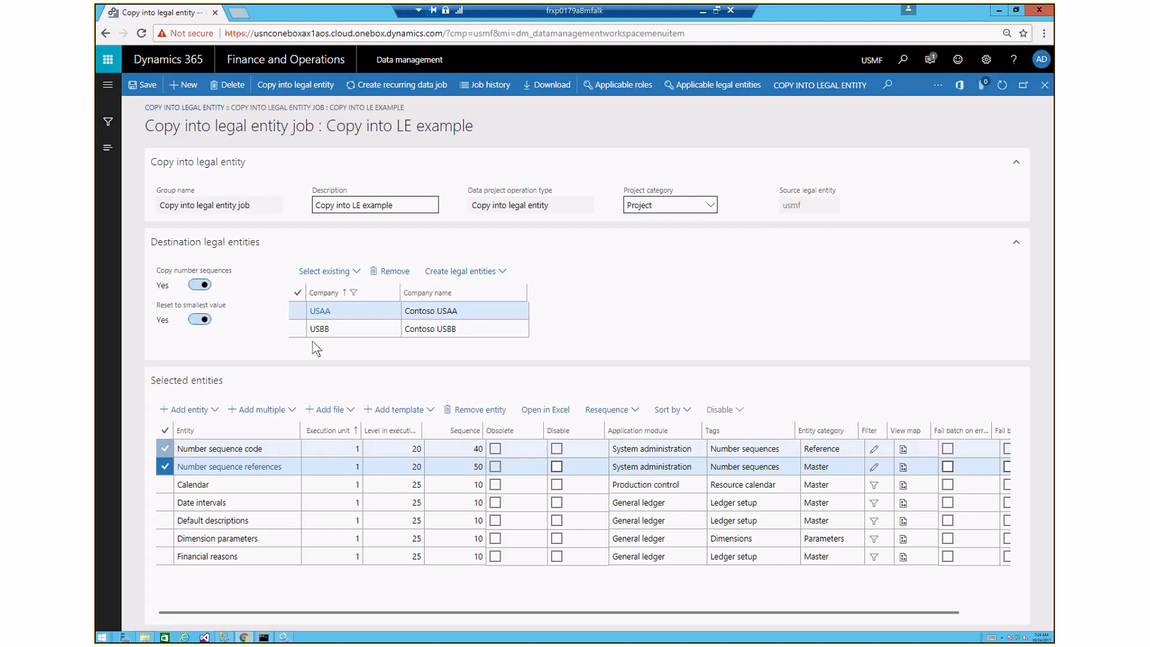
Step: Look through the existing legal entities available as destinations, marking USFF and USGG, and leave the list without adding any
left_click(358, 271)
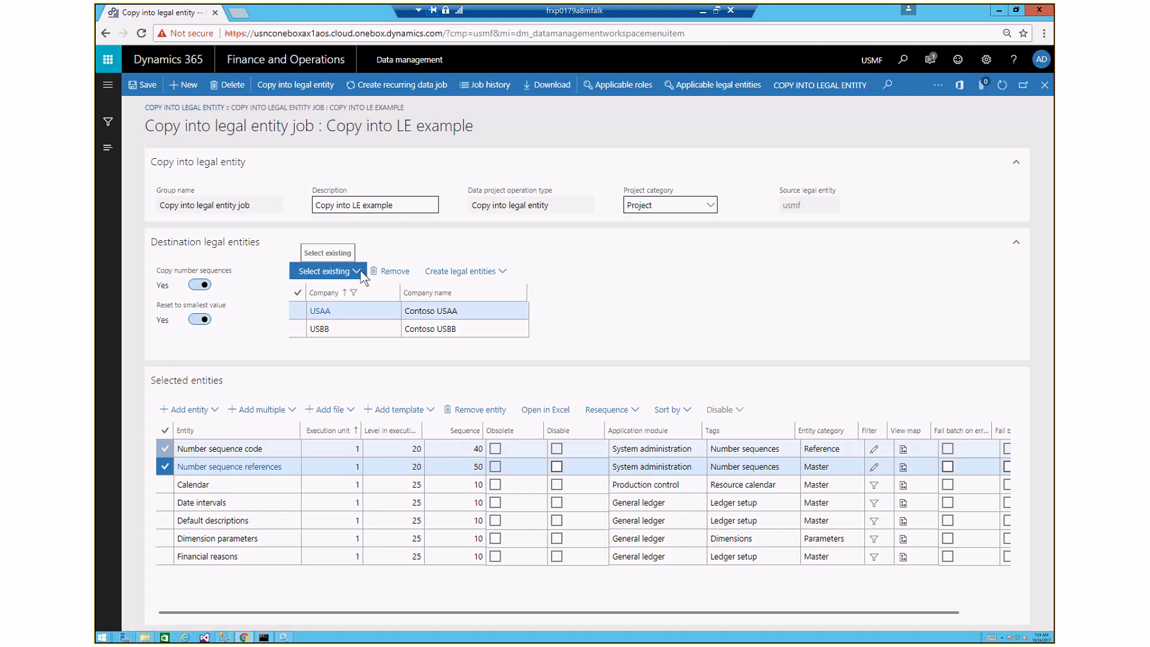
scroll(403, 397, "down", 5)
left_click(305, 366)
scroll(305, 369, "up", 1)
left_click(306, 381)
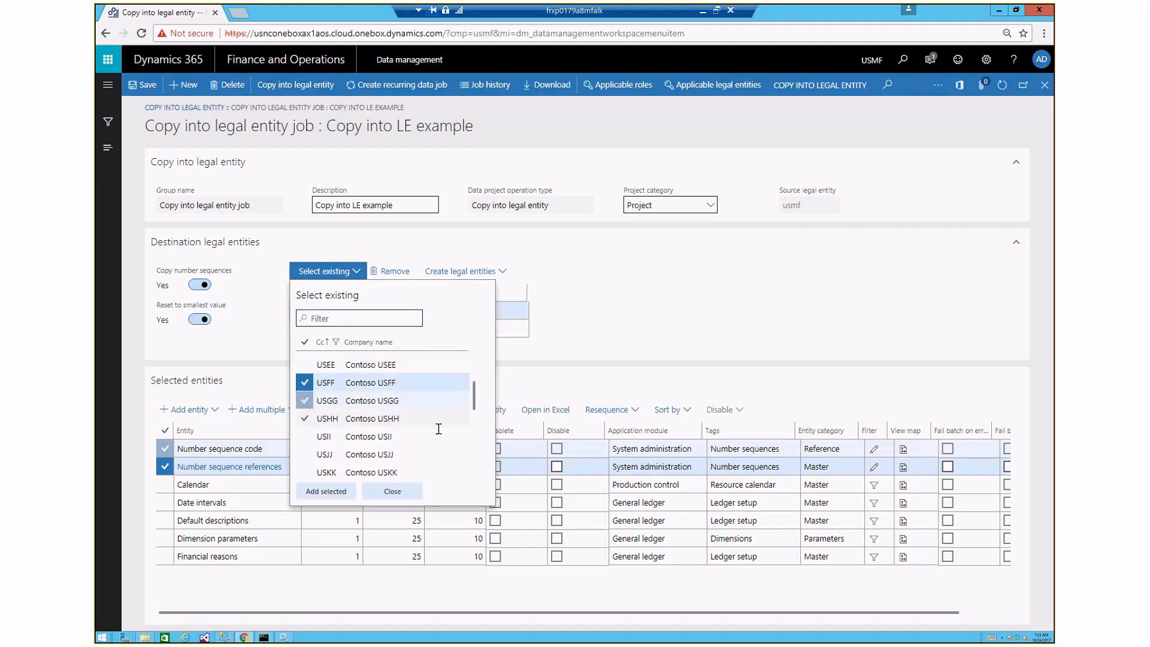
left_click(562, 299)
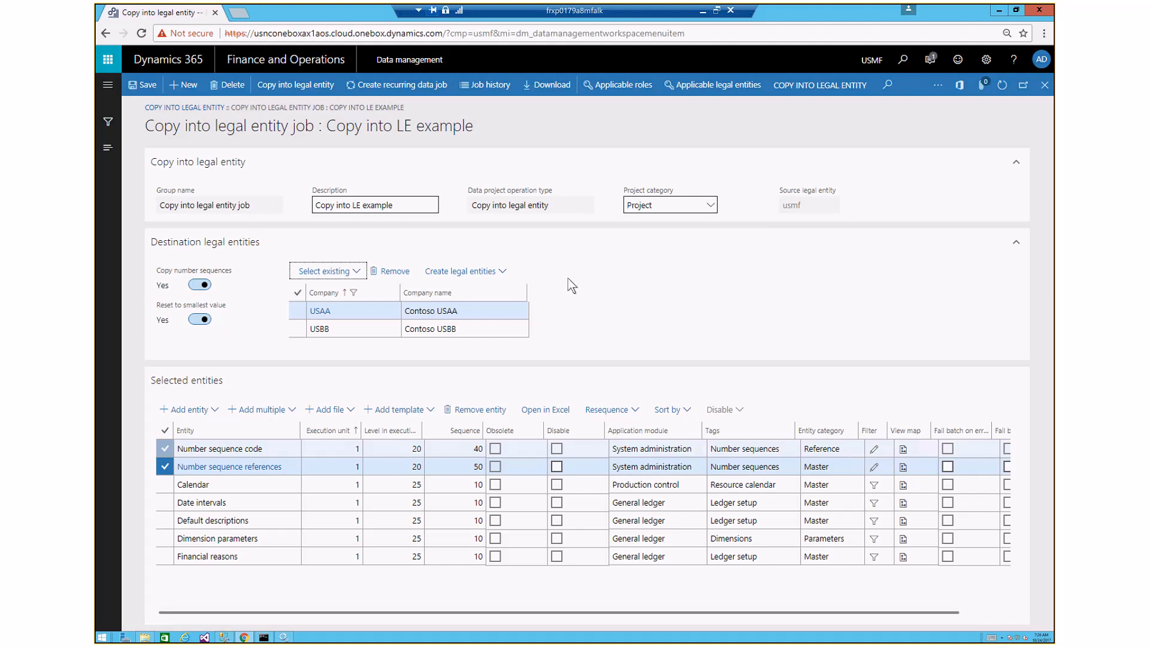
Step: View the form for creating a new destination legal entity and cancel it
left_click(502, 270)
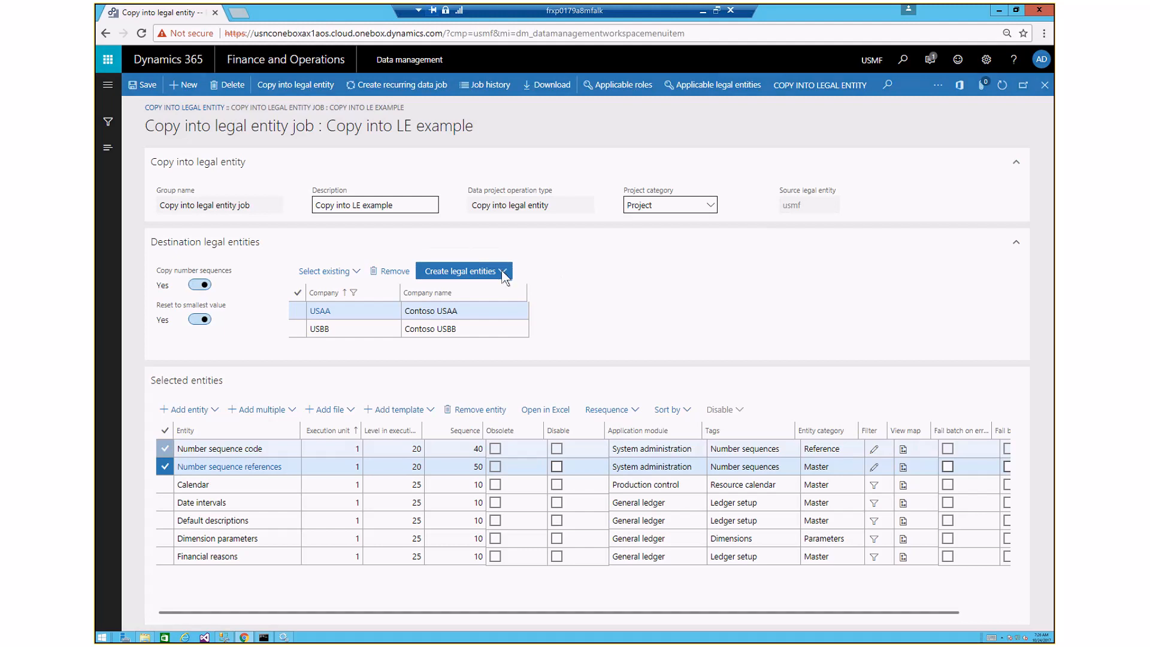
left_click(502, 273)
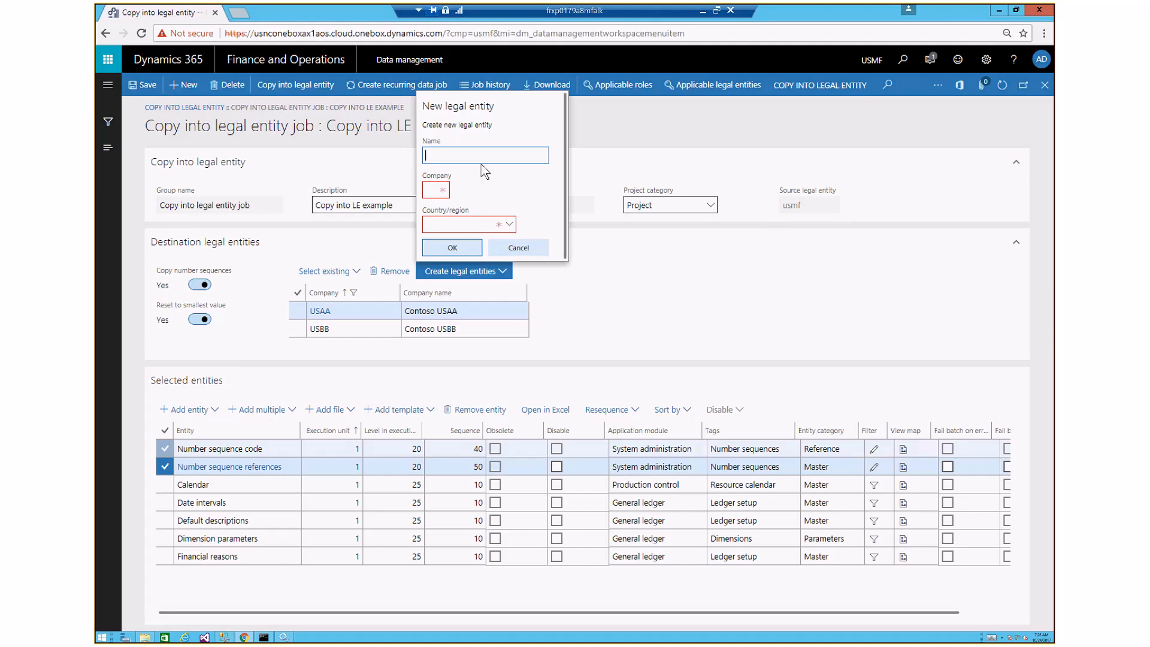
left_click(522, 249)
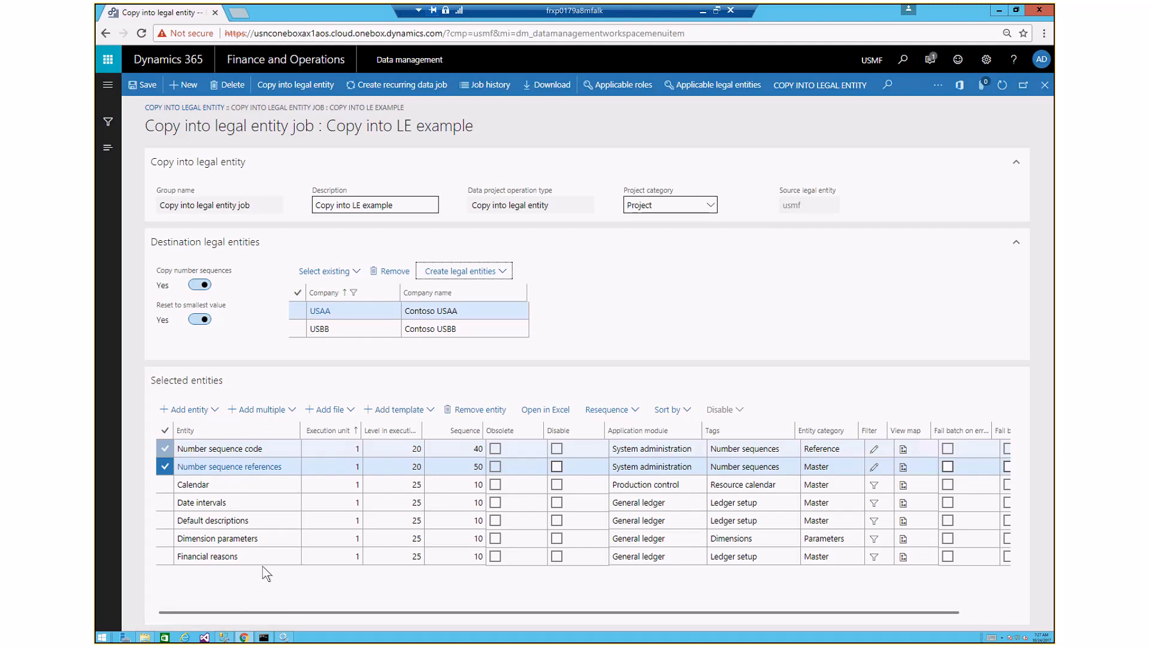
Step: Browse the templates available for adding entities to the copy project and leave the list without choosing one
mouse_move(260, 558)
left_click(427, 412)
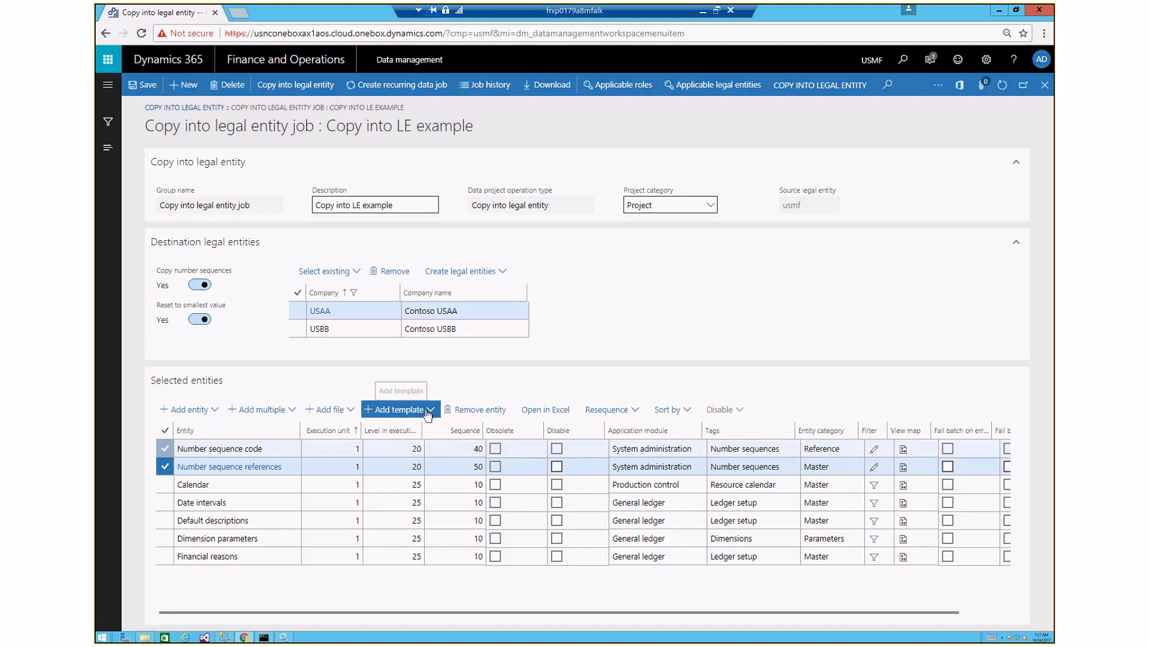
left_click(454, 468)
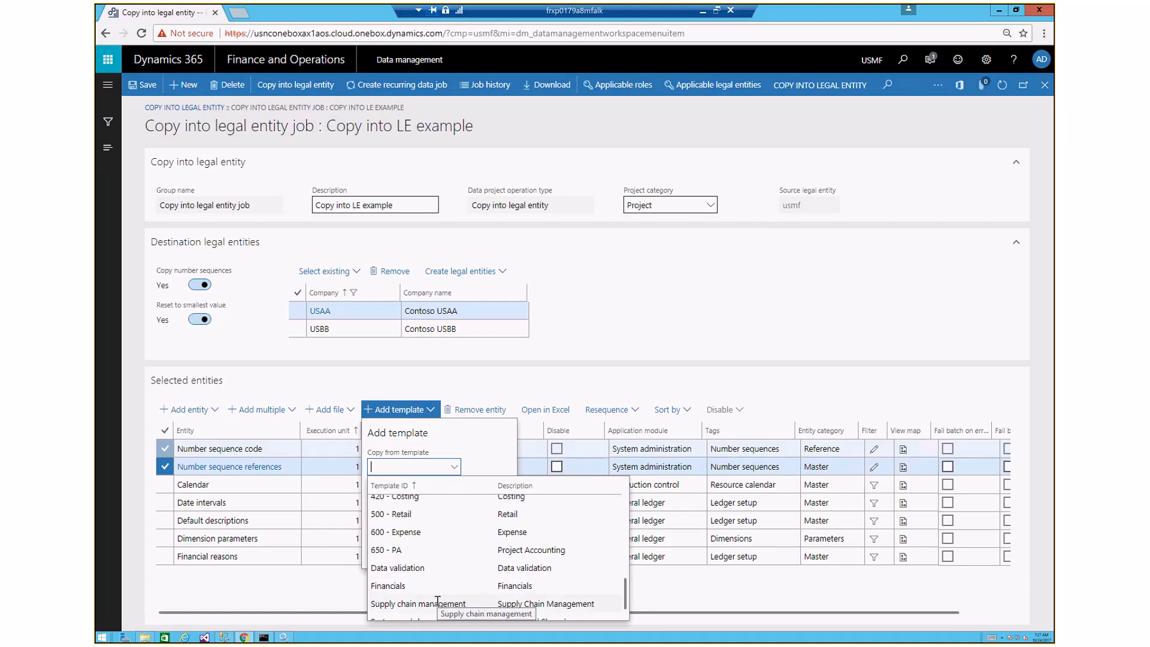
left_click(602, 322)
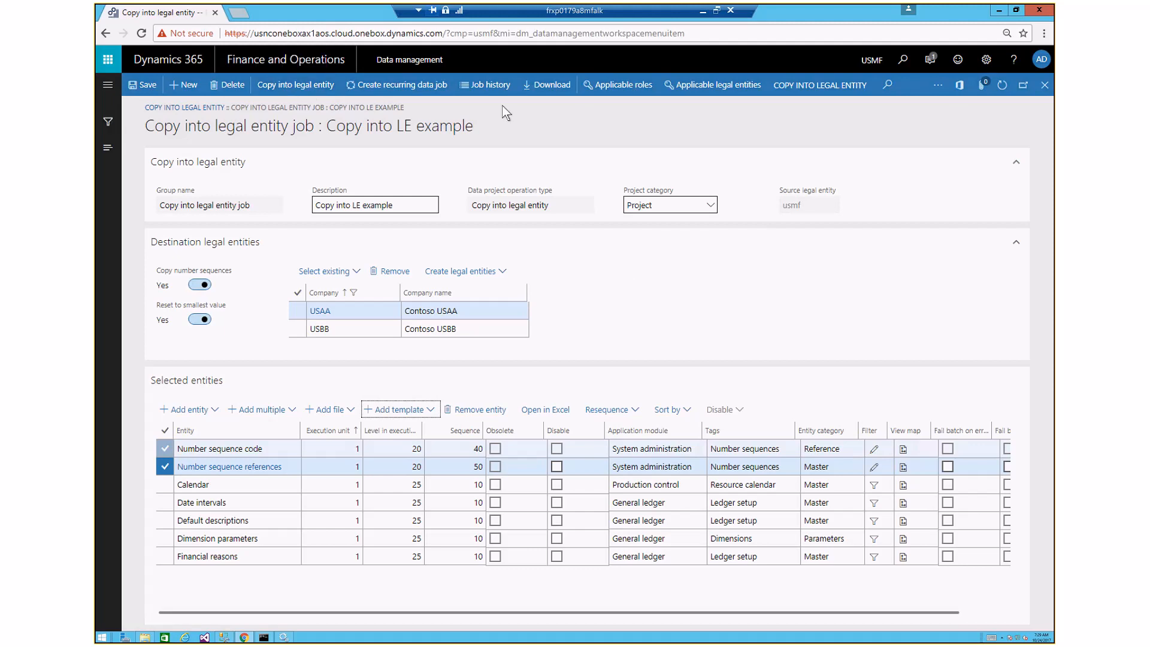
Step: Close the copy project and examine the execution details of the Copy into legal entity job for USAA, including its job ID
left_click(1045, 86)
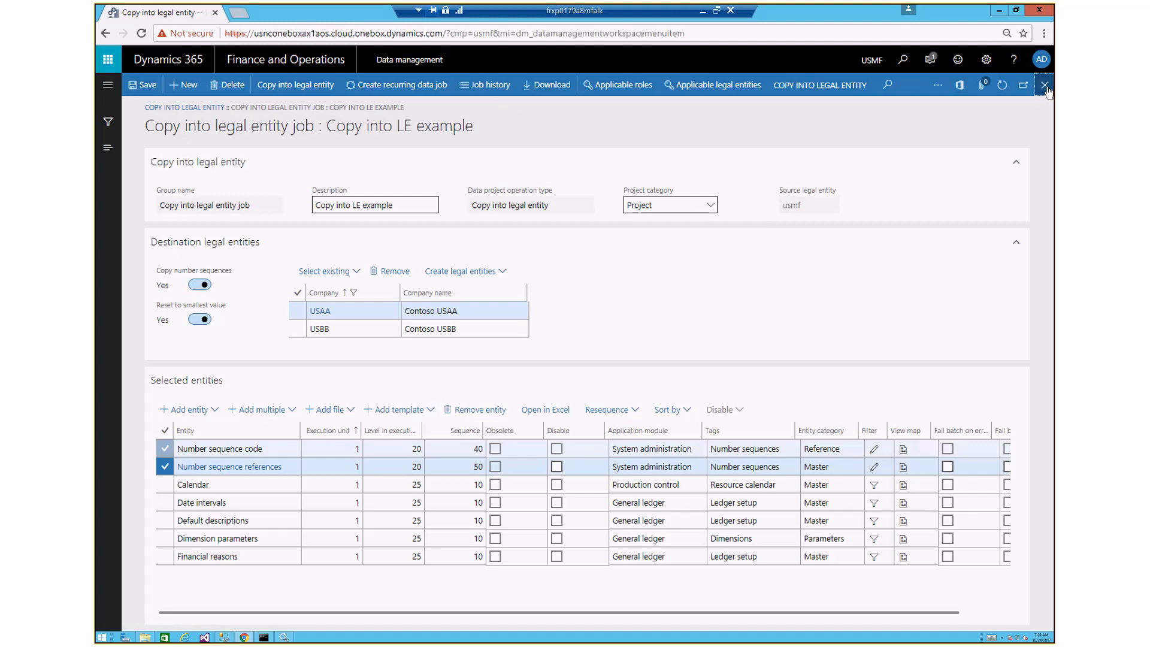
left_click(1045, 86)
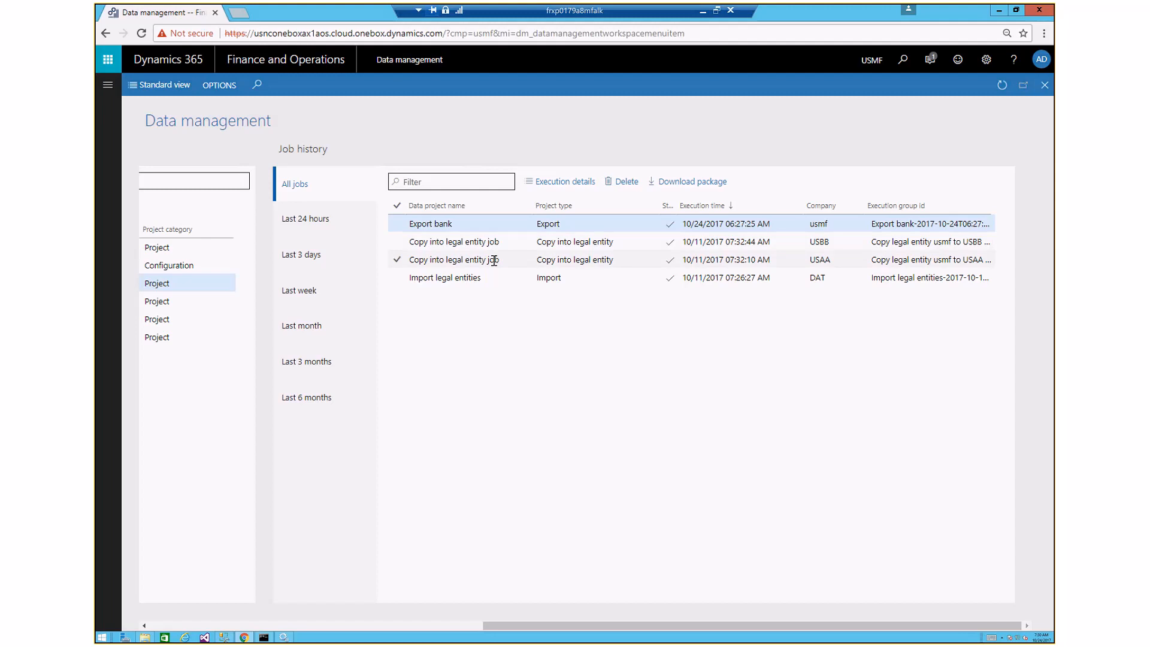
left_click(494, 260)
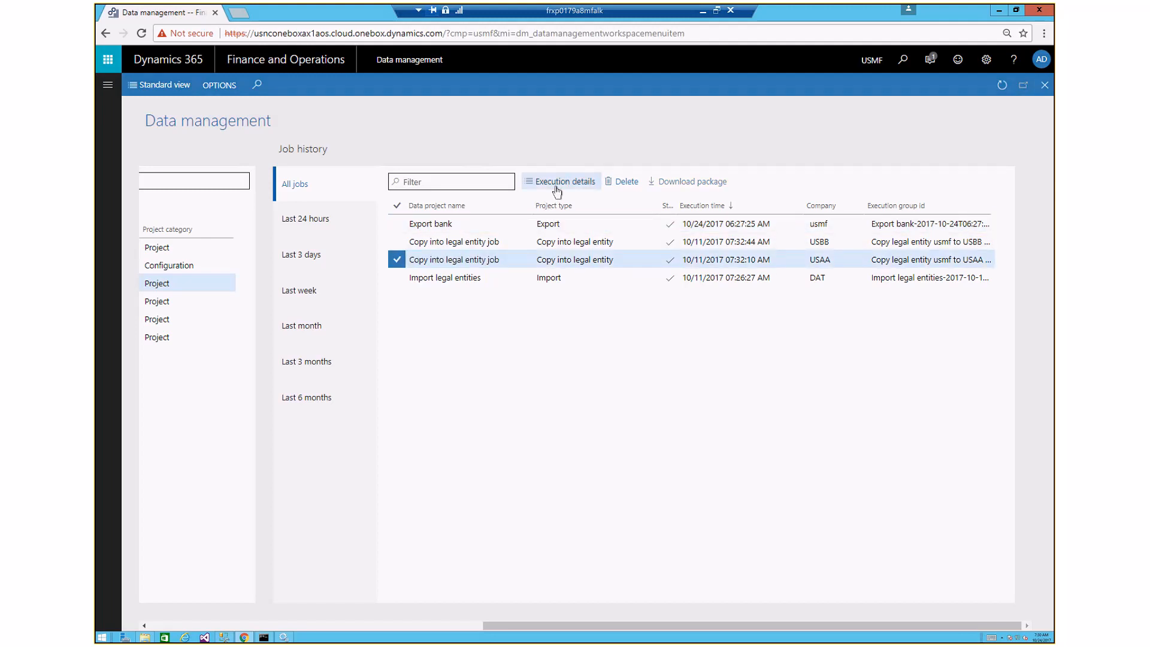
left_click(557, 191)
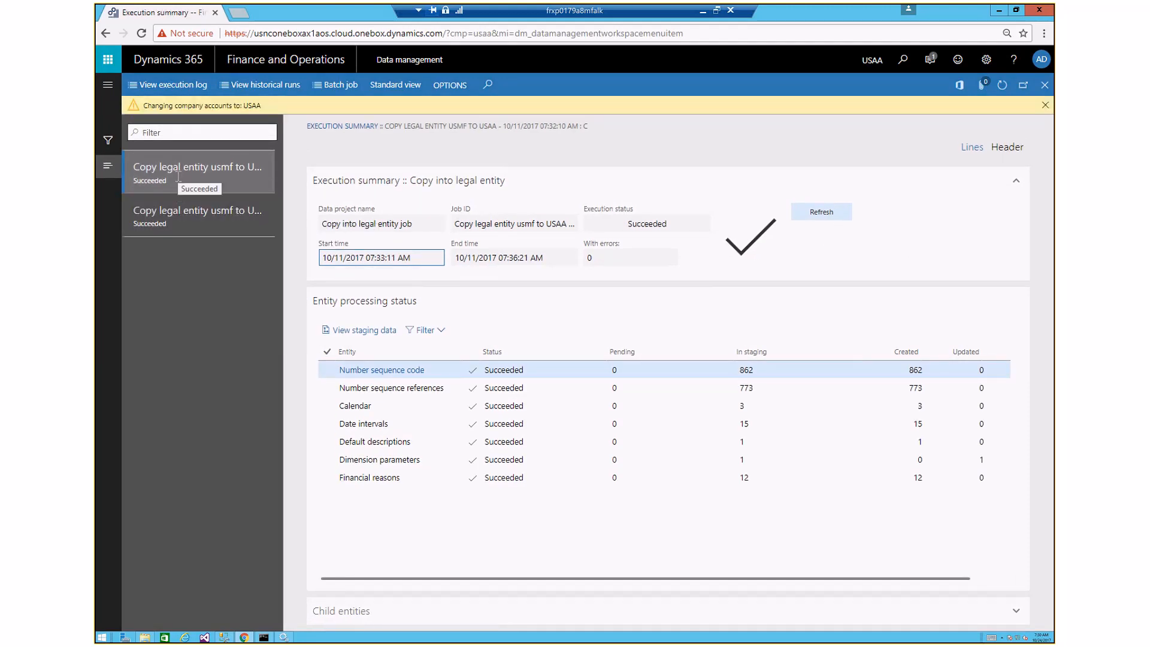
left_click(566, 225)
left_click_drag(518, 225, 544, 226)
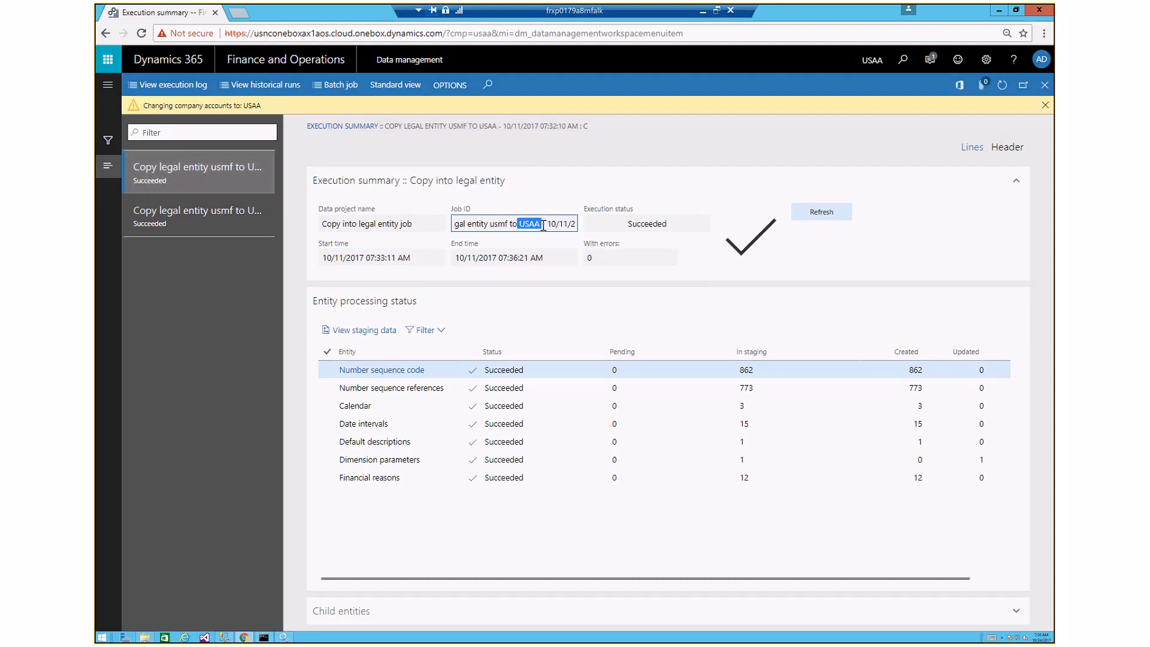
Step: Compare the USBB and USAA execution summaries, and return to the Data management workspace with its tiles in view
left_click(204, 219)
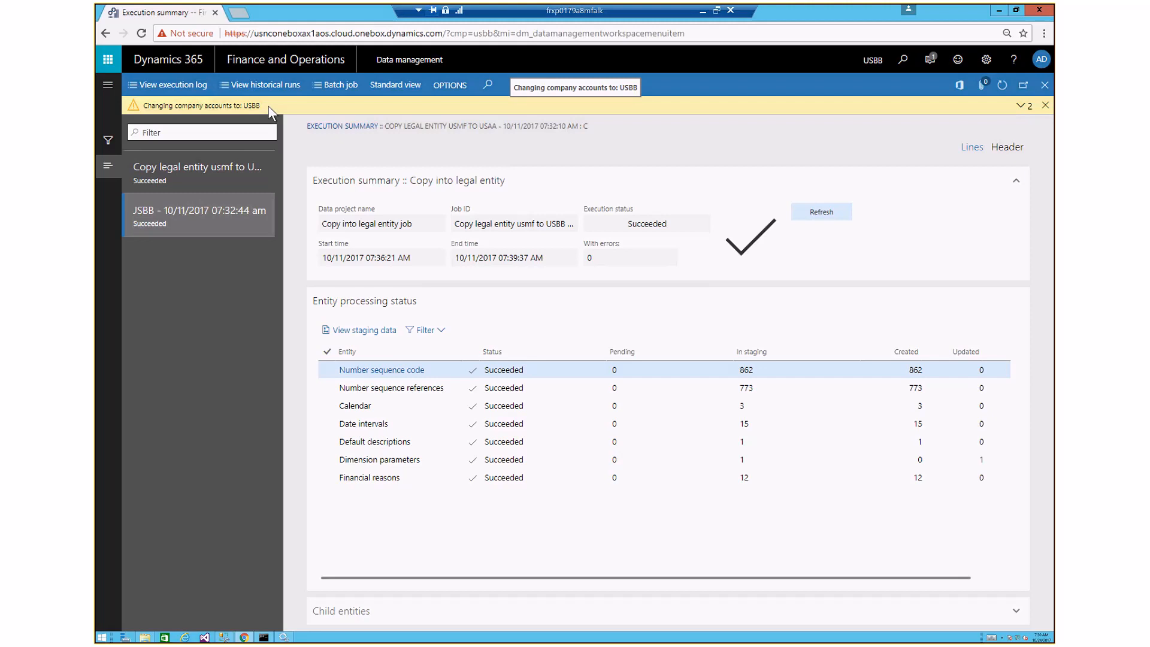
left_click(212, 160)
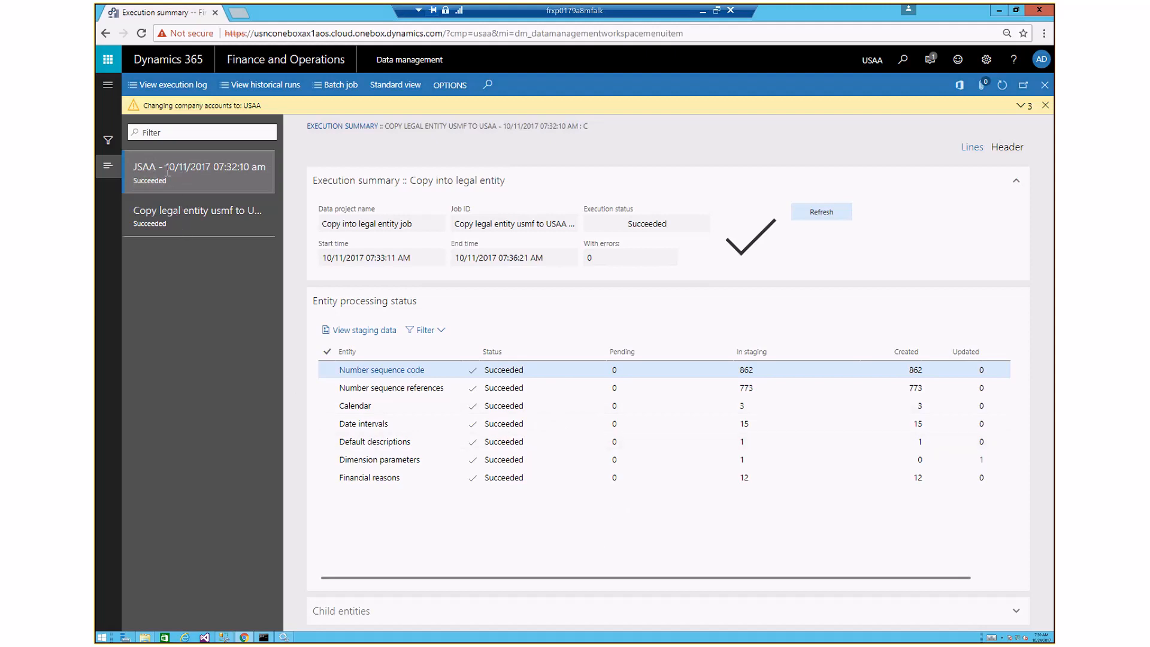
left_click_drag(168, 172, 117, 170)
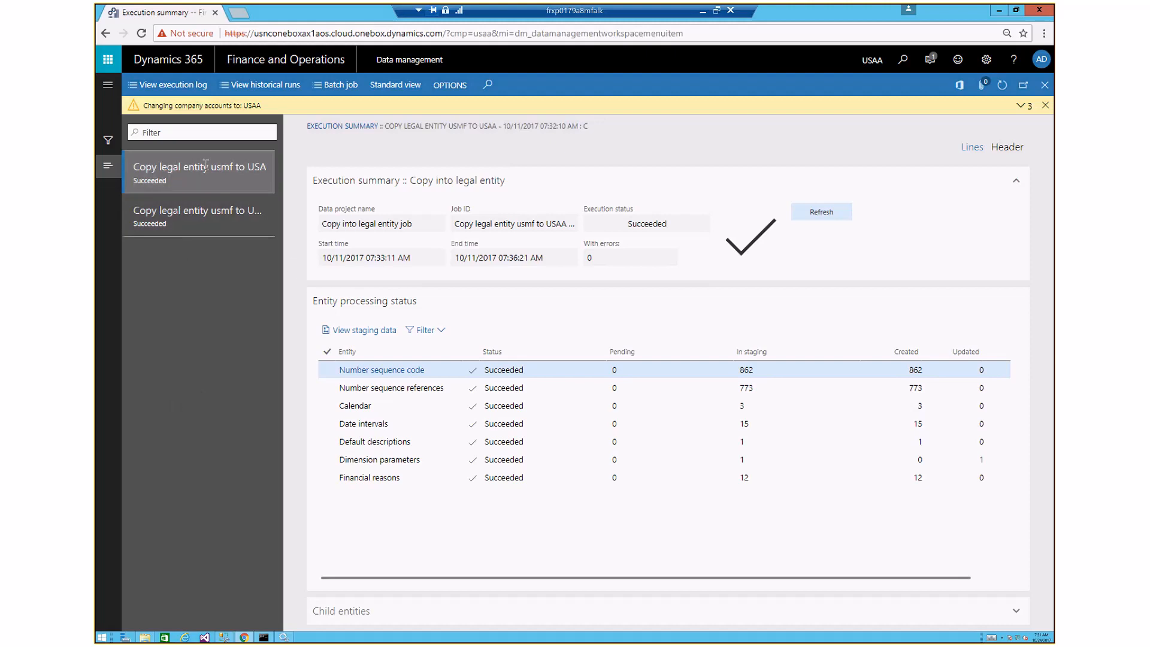
left_click(200, 212)
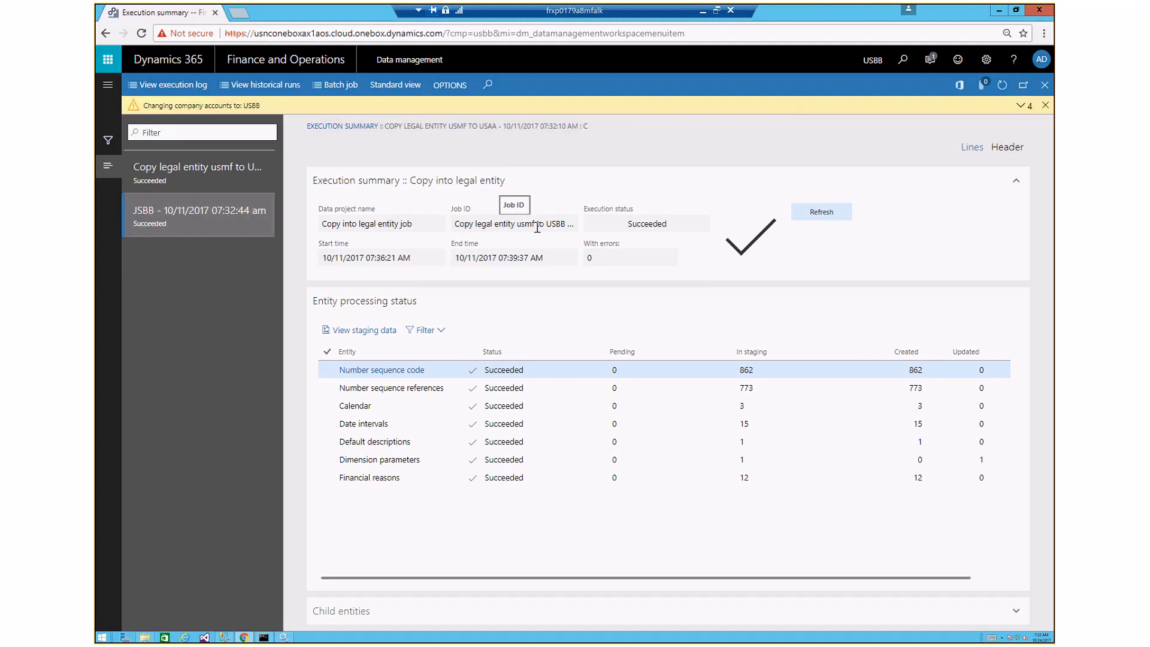
left_click(1044, 89)
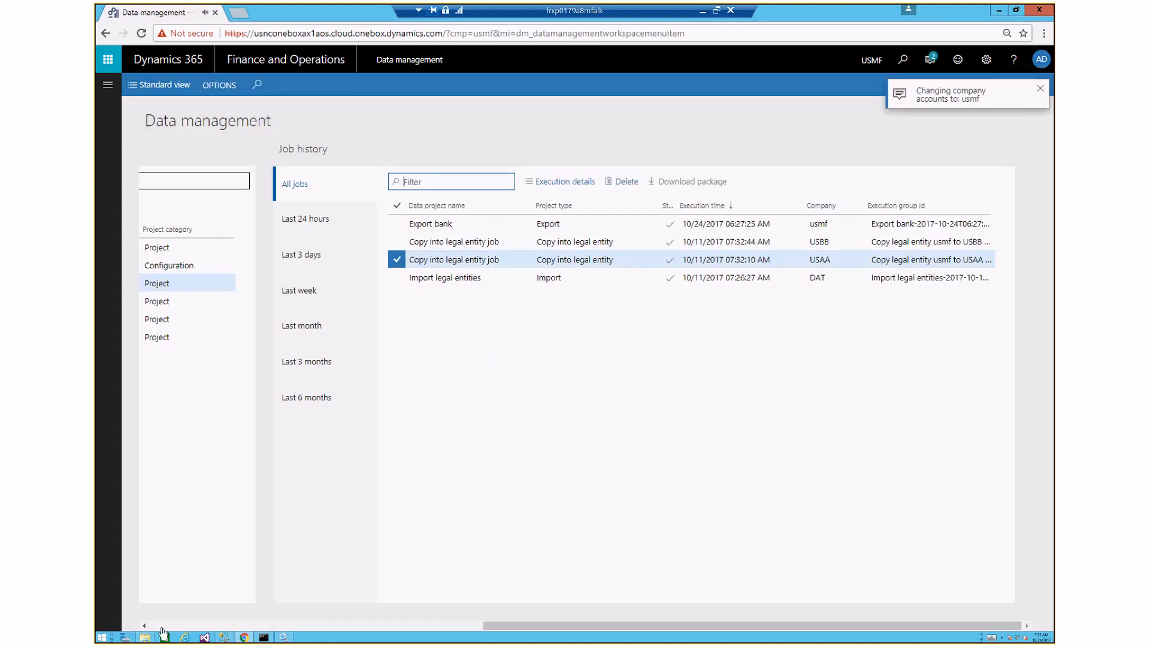
left_click(162, 626)
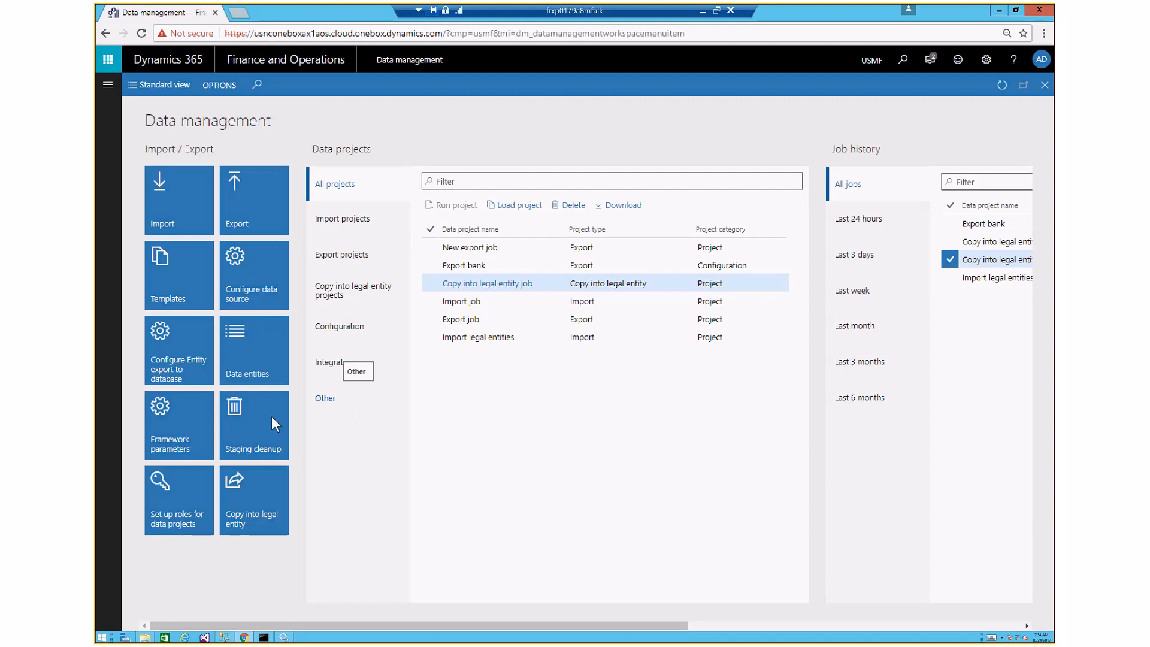
Step: Review the general data import/export framework parameters, and view the entities in the New export job project before closing it
left_click(186, 426)
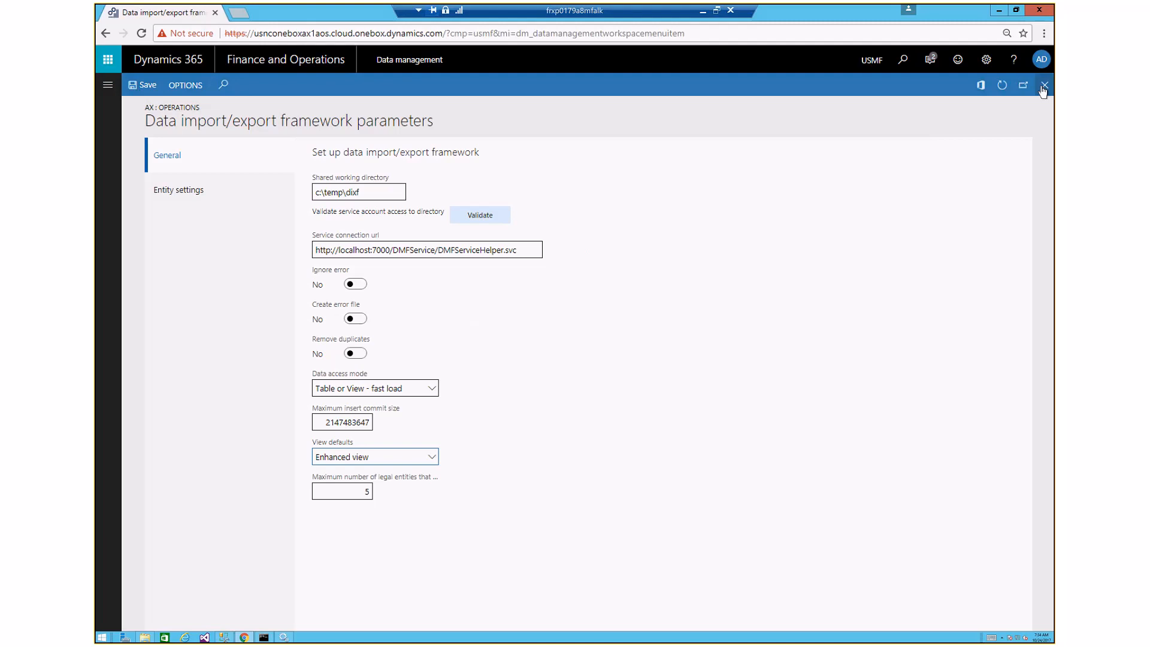
left_click(1044, 86)
left_click(473, 251)
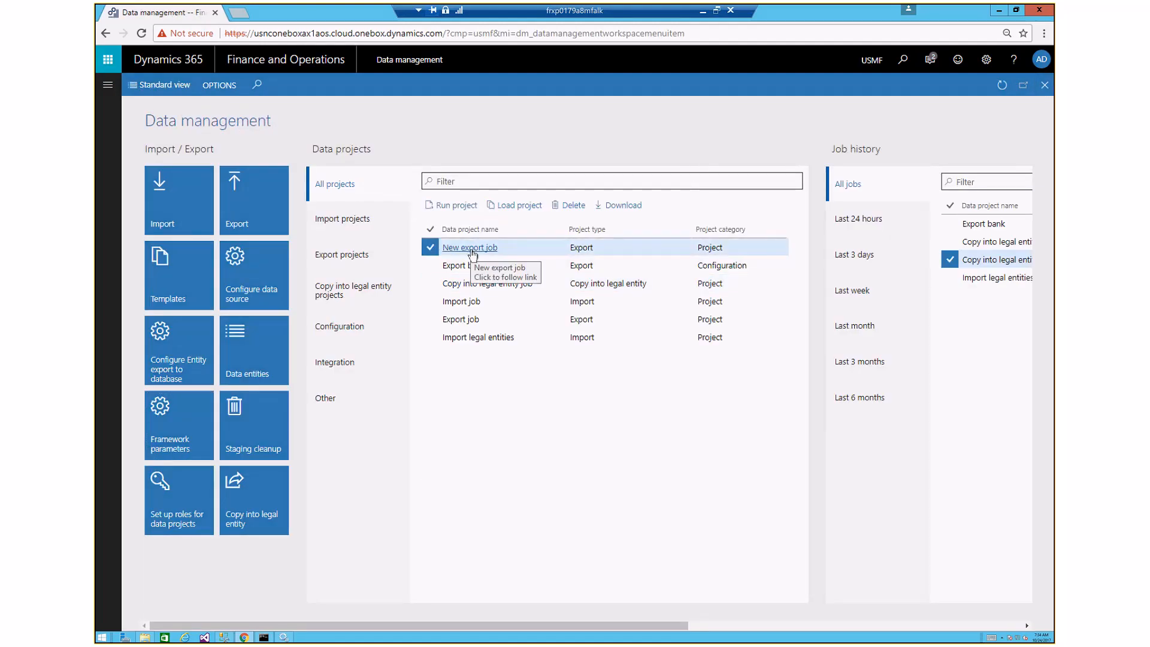
left_click(473, 253)
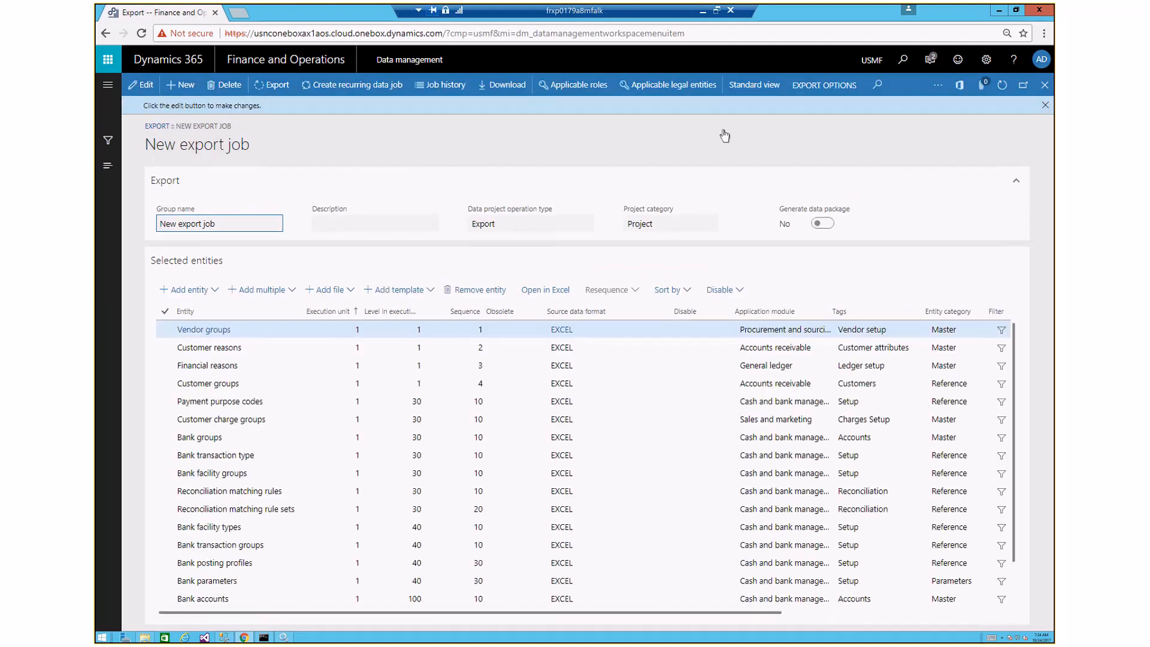
left_click(1046, 87)
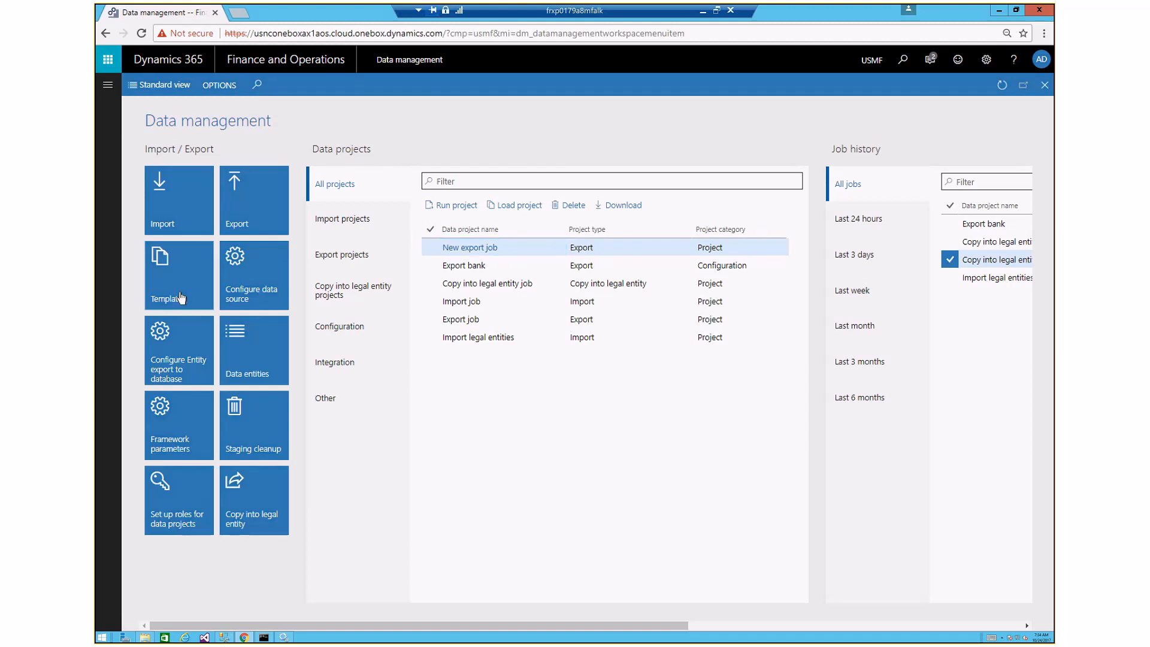
Step: Compare the standard and enhanced views of the 010 - System Setup template, ending in the enhanced view
left_click(181, 298)
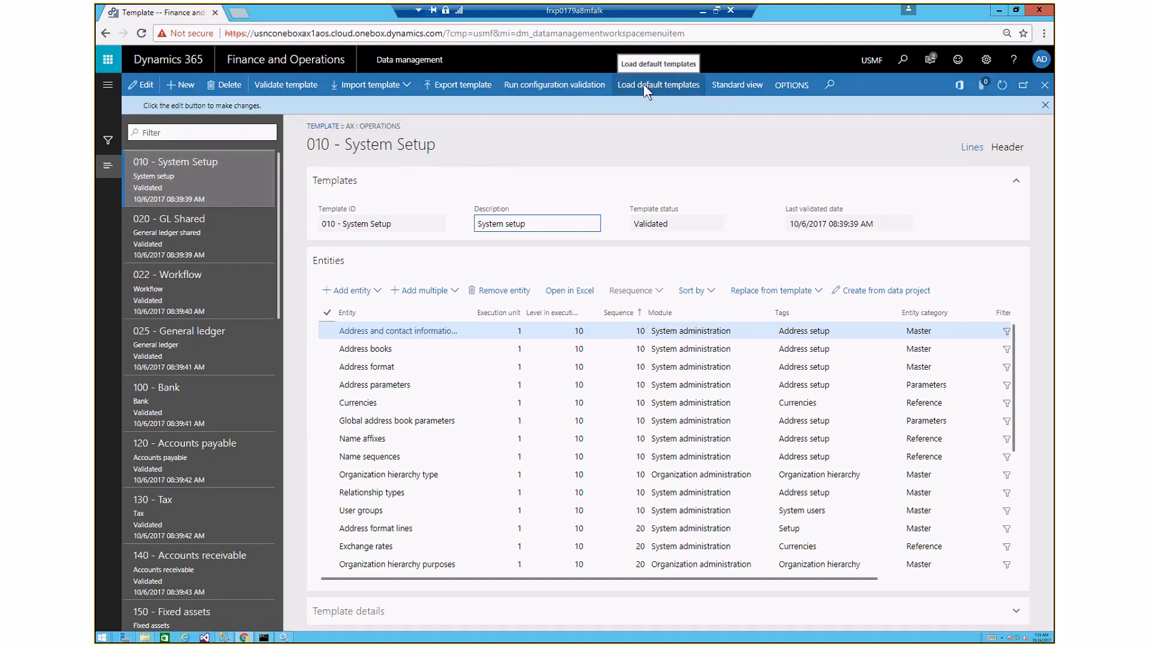
left_click(731, 85)
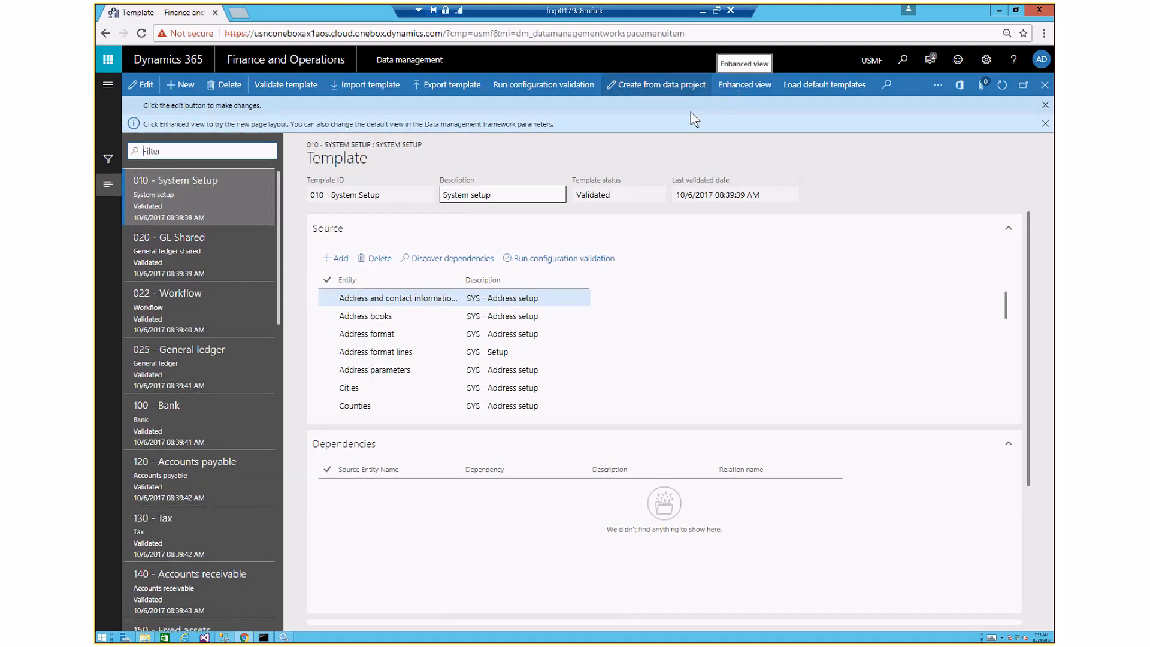
left_click(108, 184)
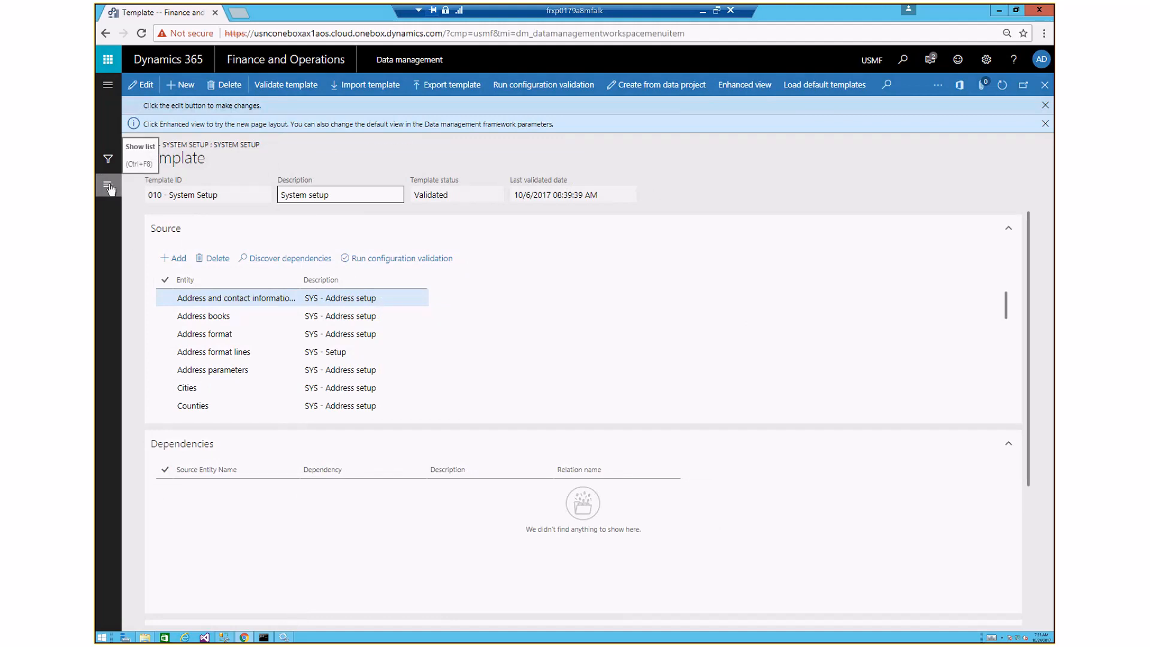
left_click(109, 186)
left_click(770, 88)
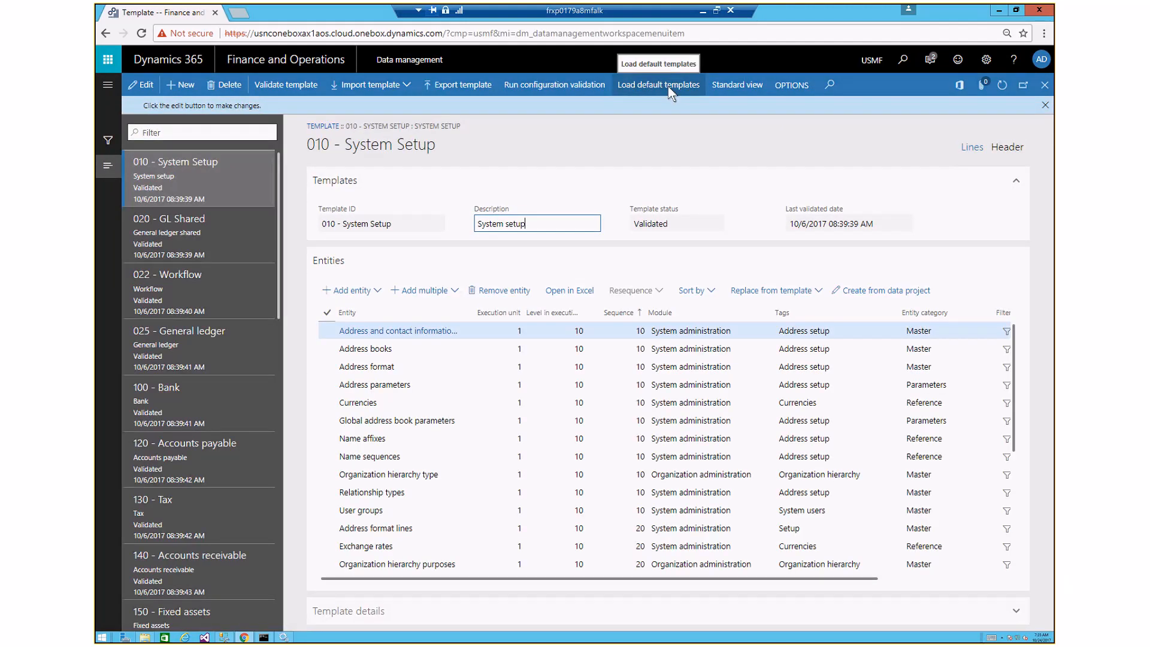
Step: Browse the default templates available to load, cancel without loading any, and return to the Data management workspace
left_click(671, 94)
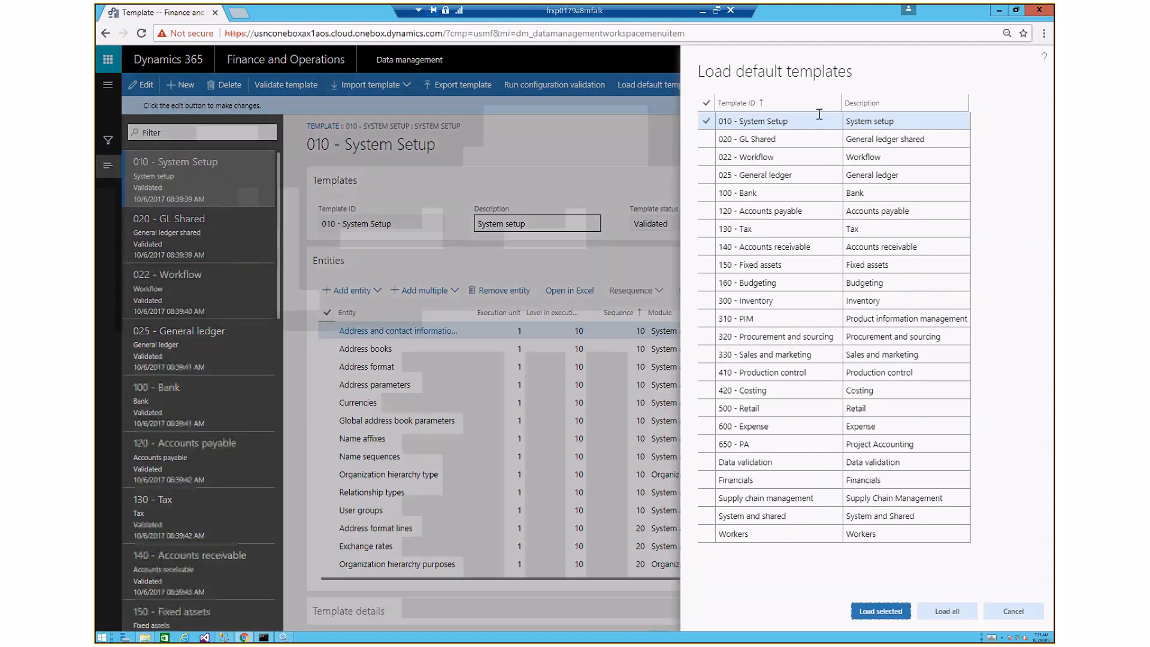
left_click(838, 463)
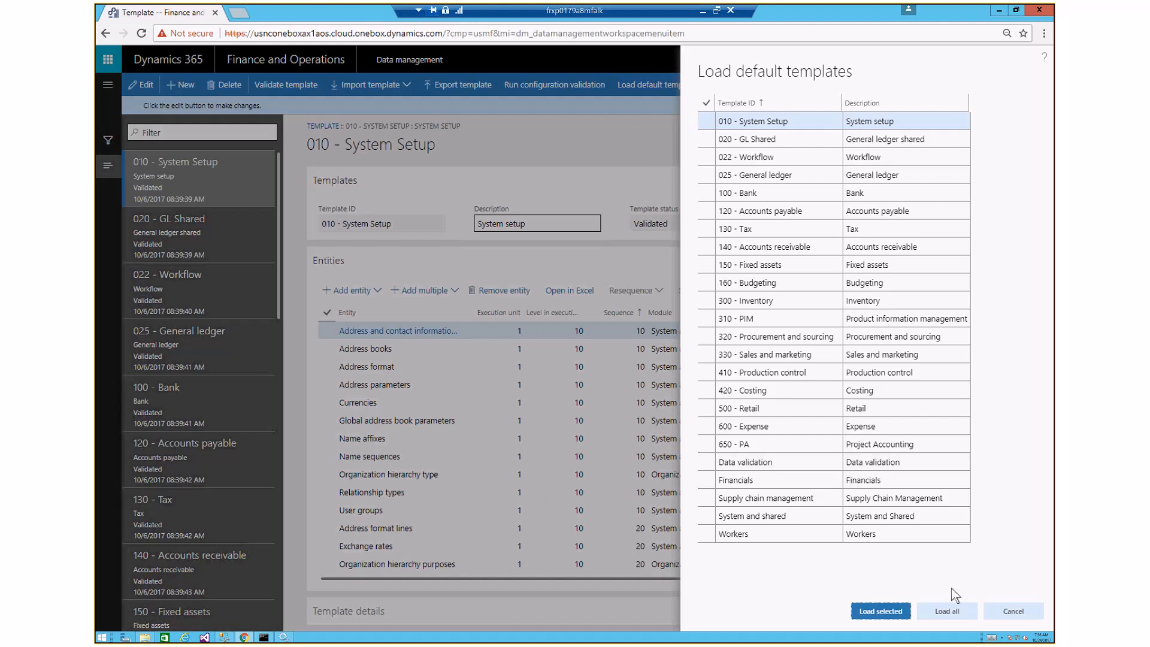
left_click(1019, 611)
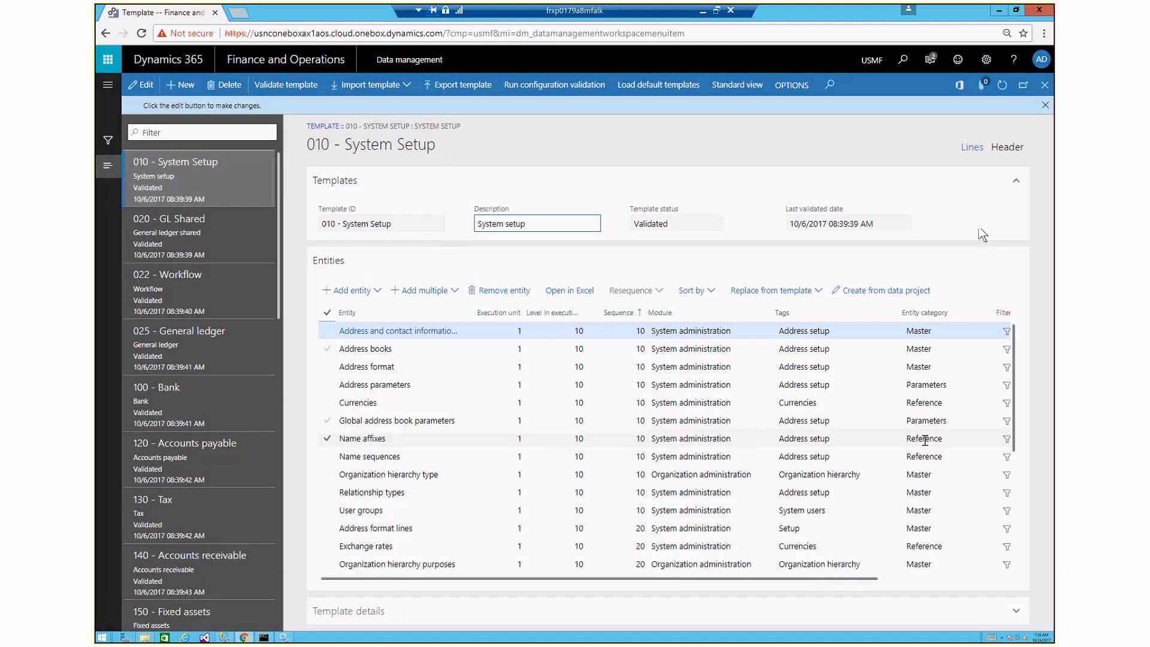
left_click(1045, 85)
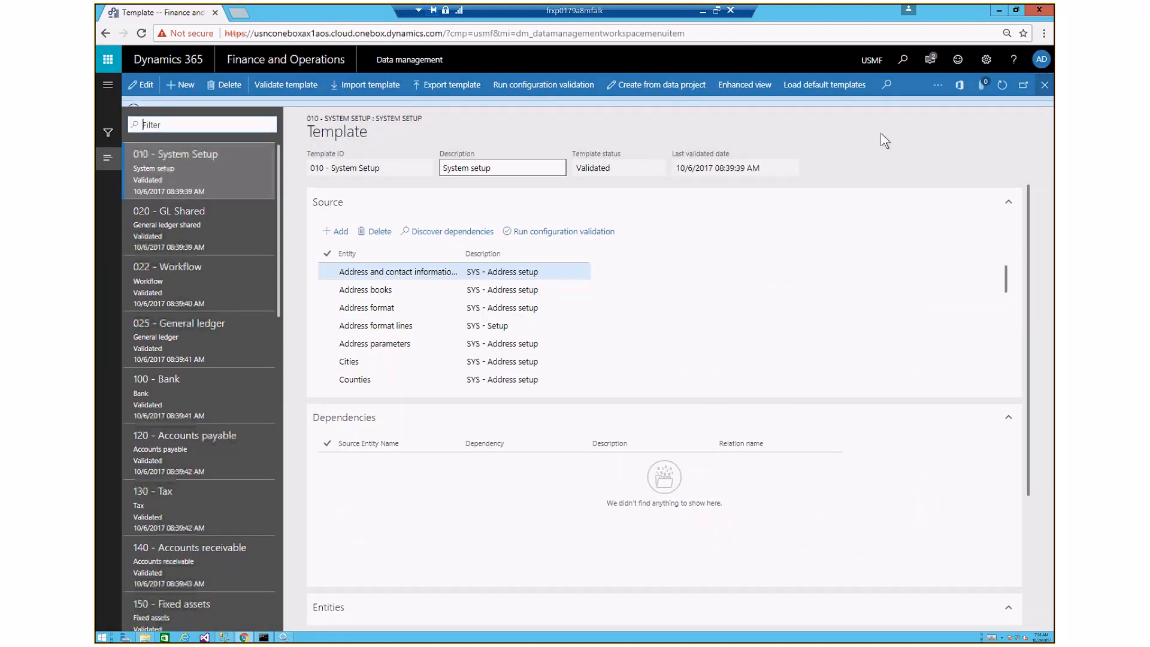
left_click(1044, 87)
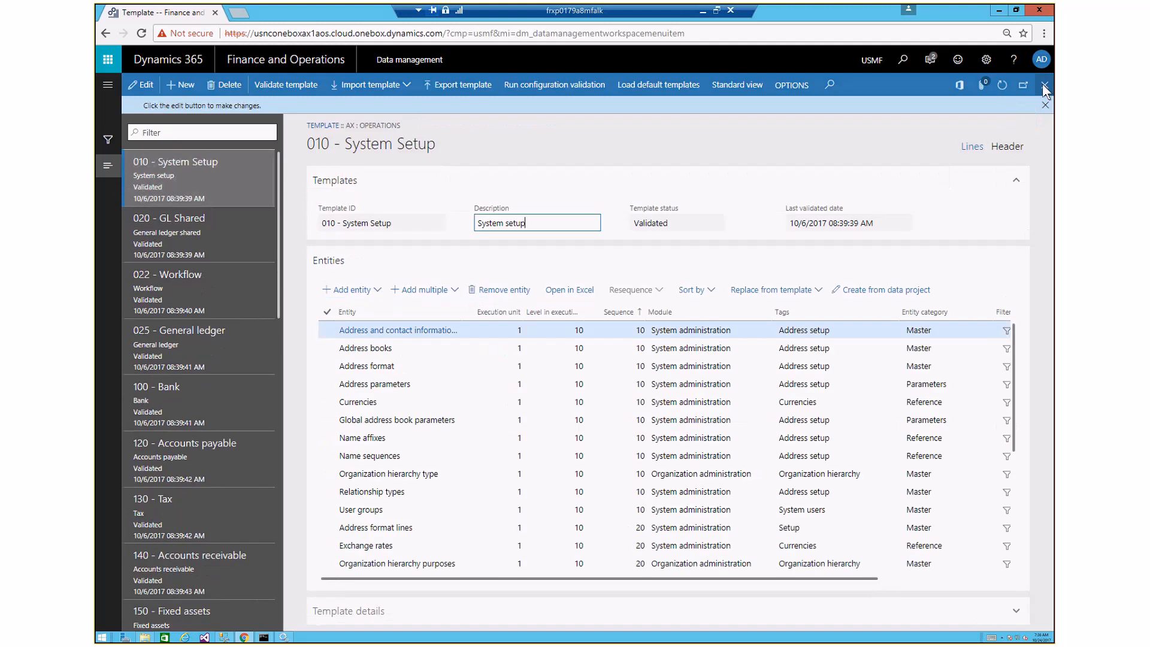
left_click(1045, 86)
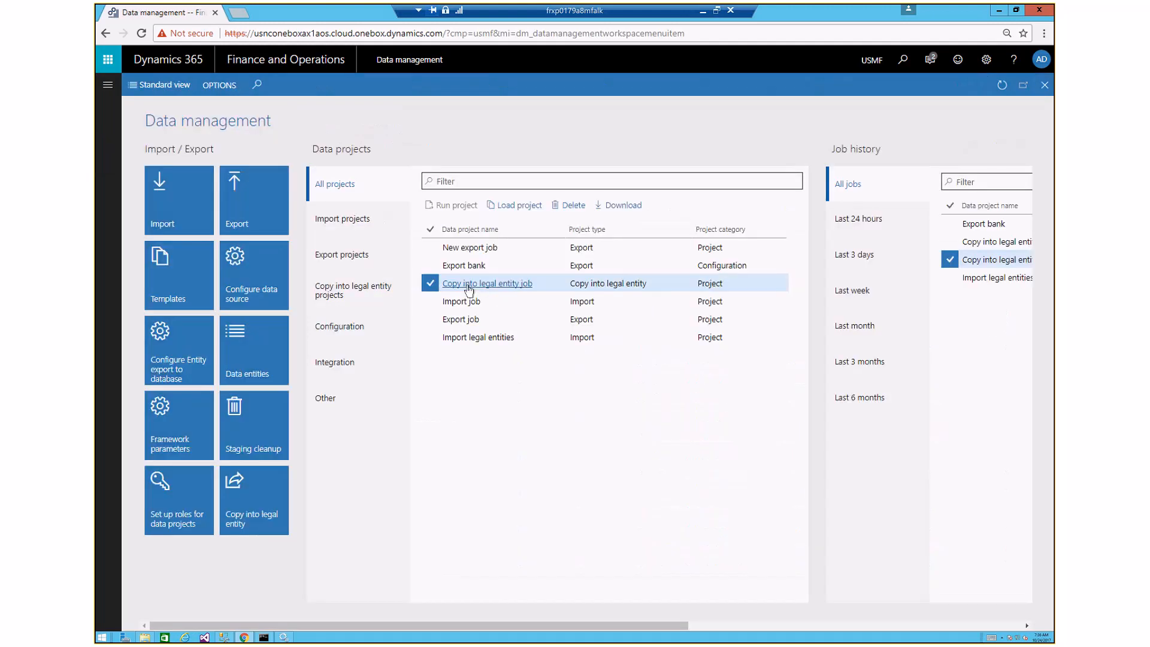
Step: Start a new project from the Copy into legal entity job and set its source legal entity to USRT
left_click(469, 283)
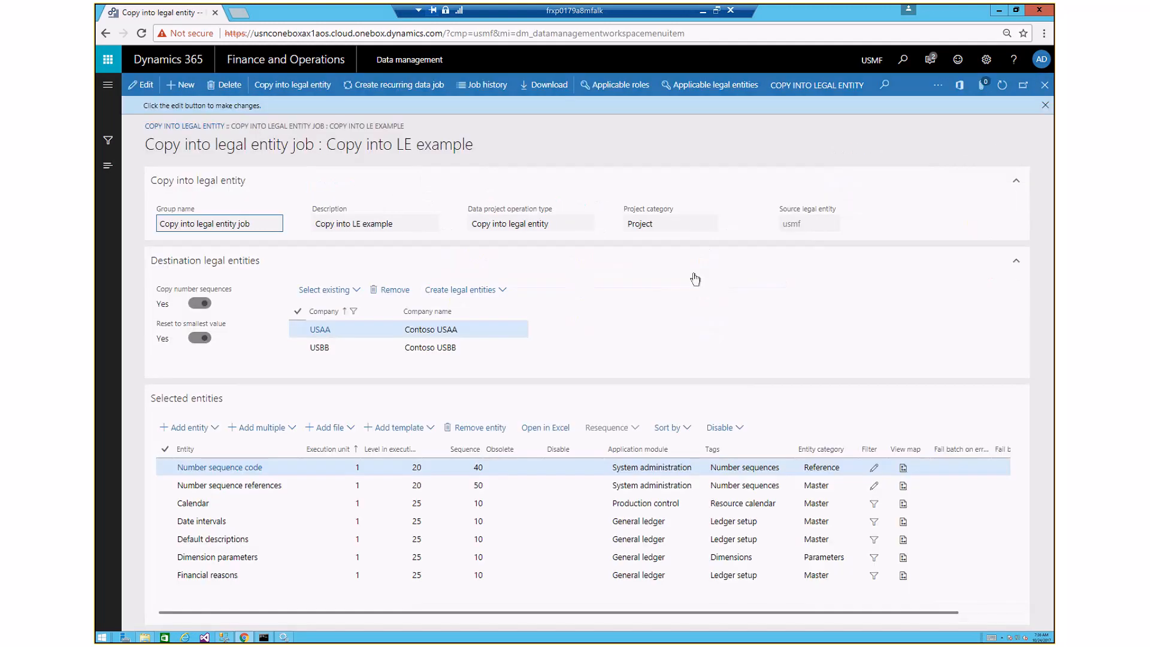
left_click(834, 206)
scroll(806, 300, "up", 4)
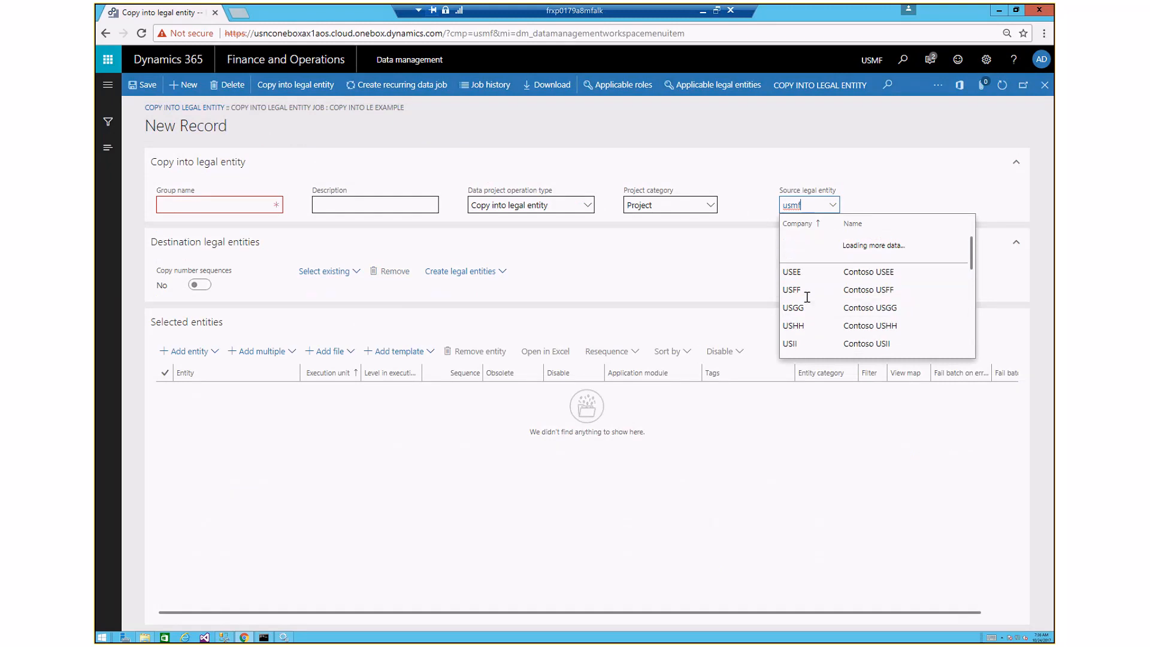
scroll(805, 298, "down", 4)
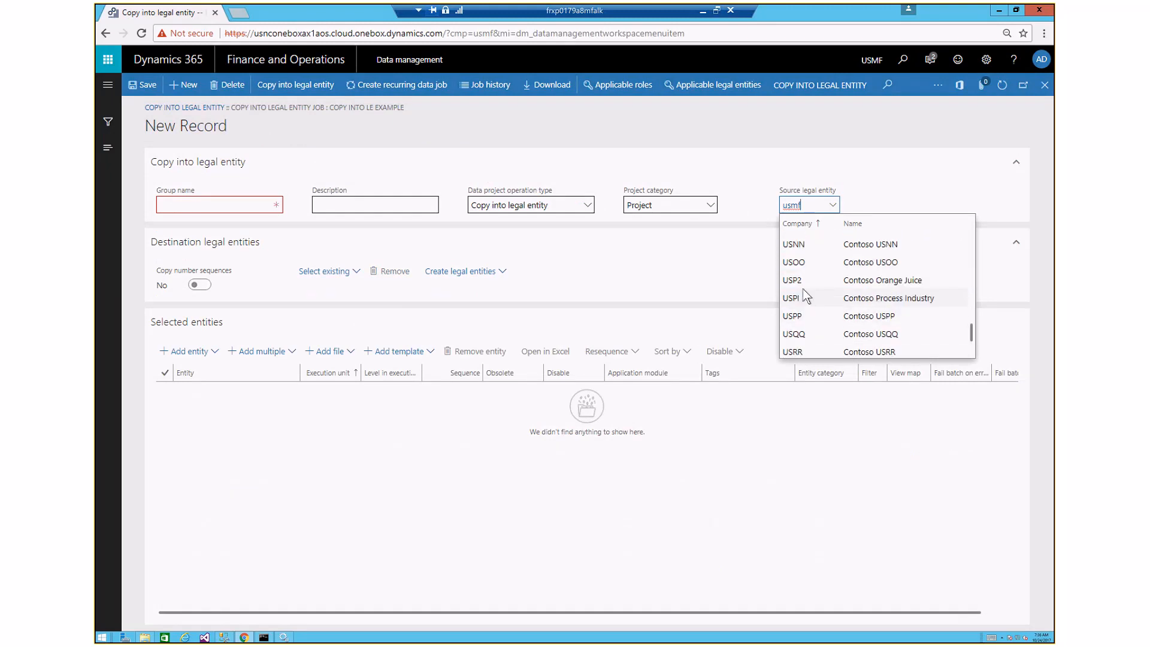
scroll(806, 287, "down", 2)
left_click(804, 297)
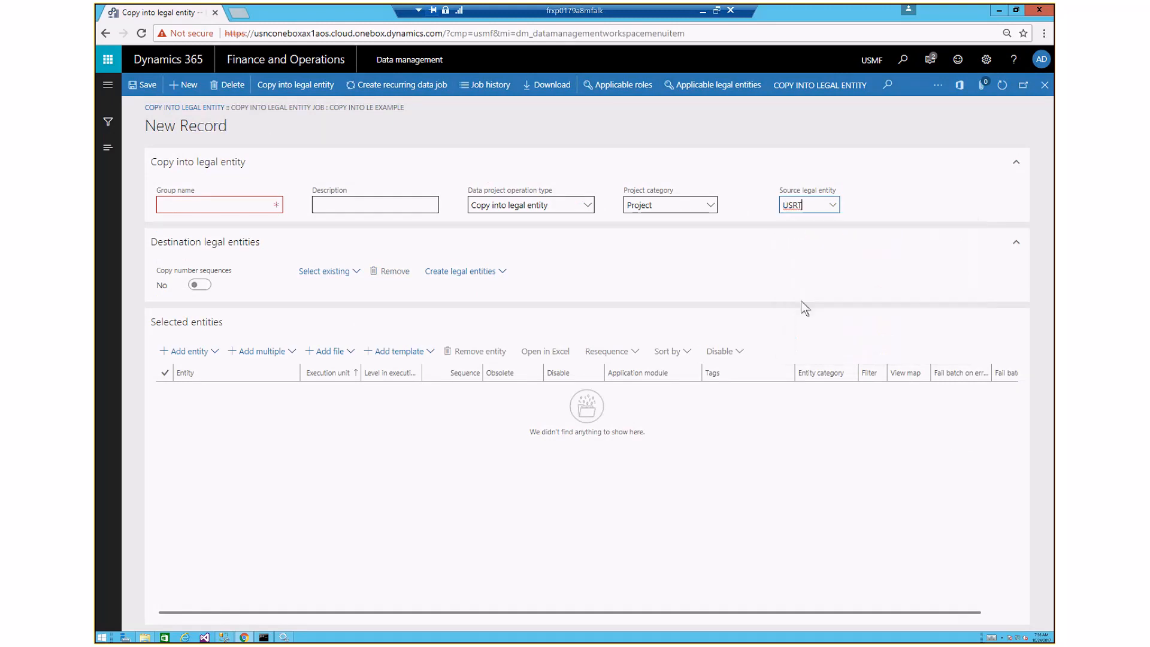
Step: Name the new copy project's group "new one"
left_click(224, 198)
type("newxt")
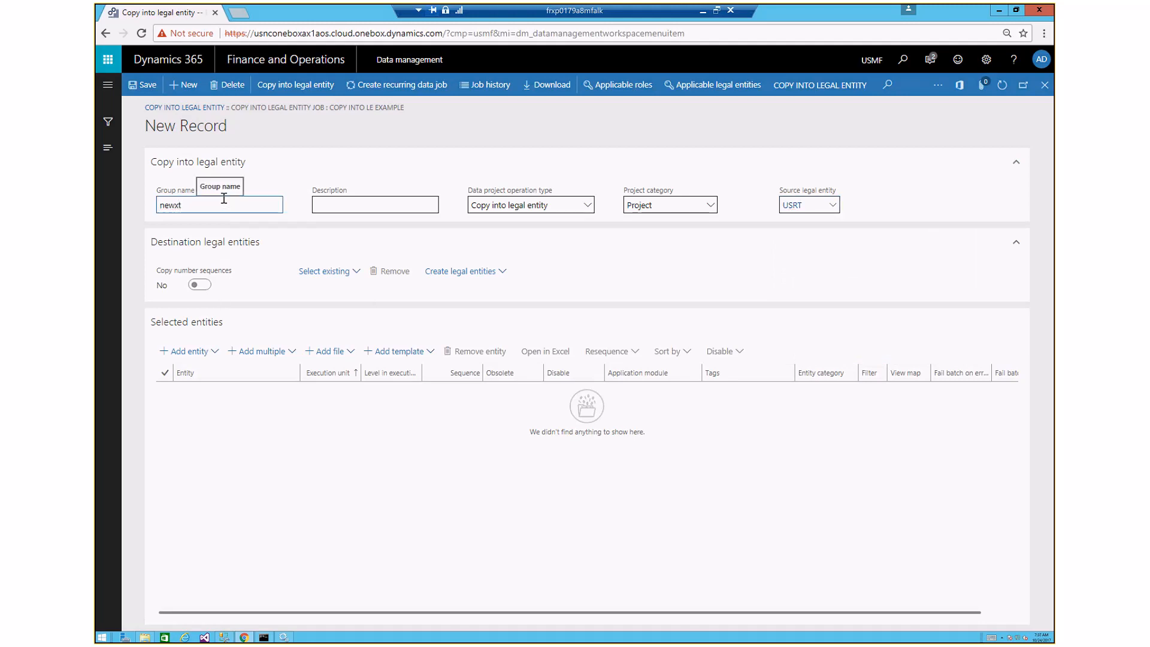
key("BackSpace")
key("BackSpace")
key("Tab")
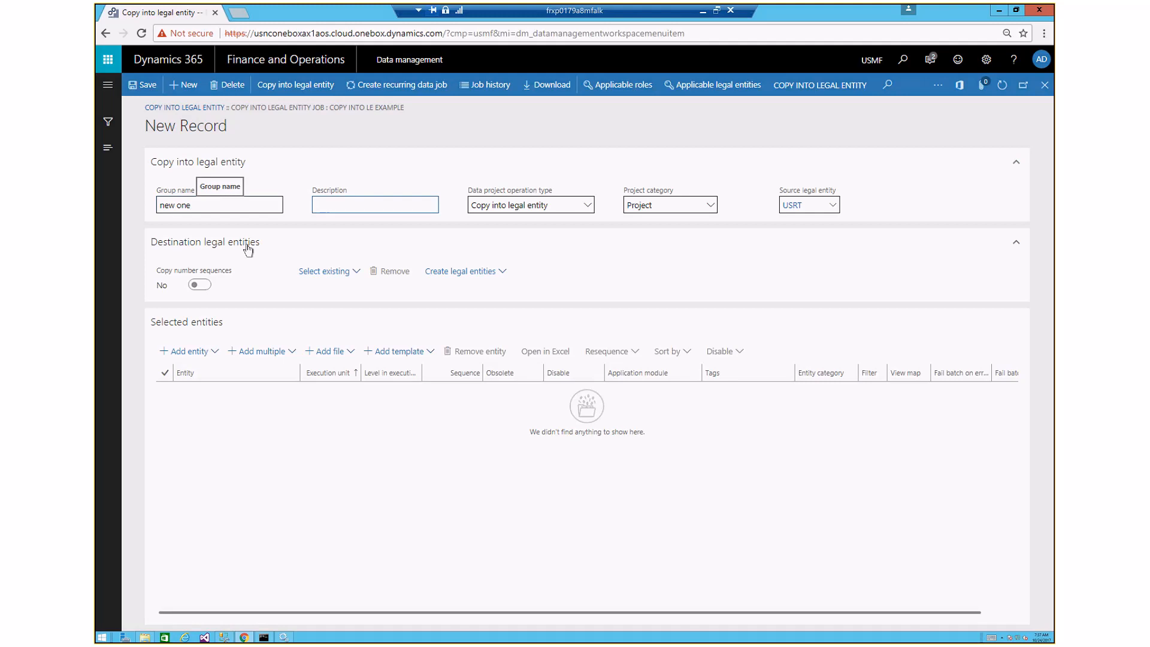
Step: Add the existing companies USCC and USDD as destination legal entities, filtering the company list by "us"
left_click(357, 273)
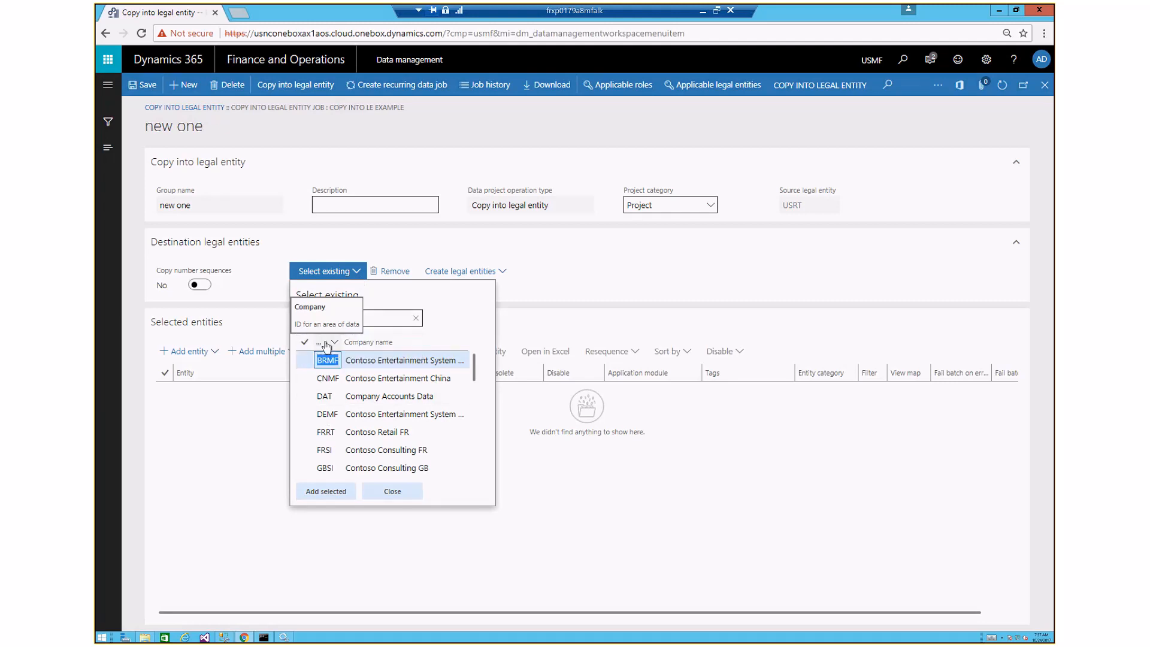
left_click(380, 313)
type("us")
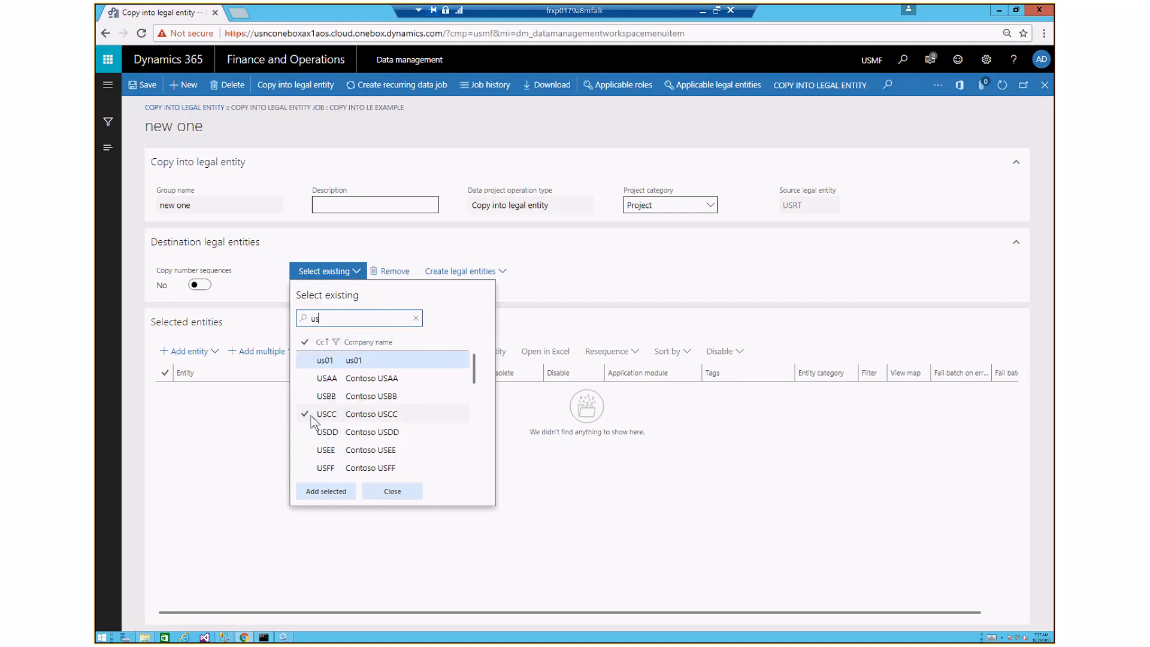
left_click(306, 415)
left_click(306, 432)
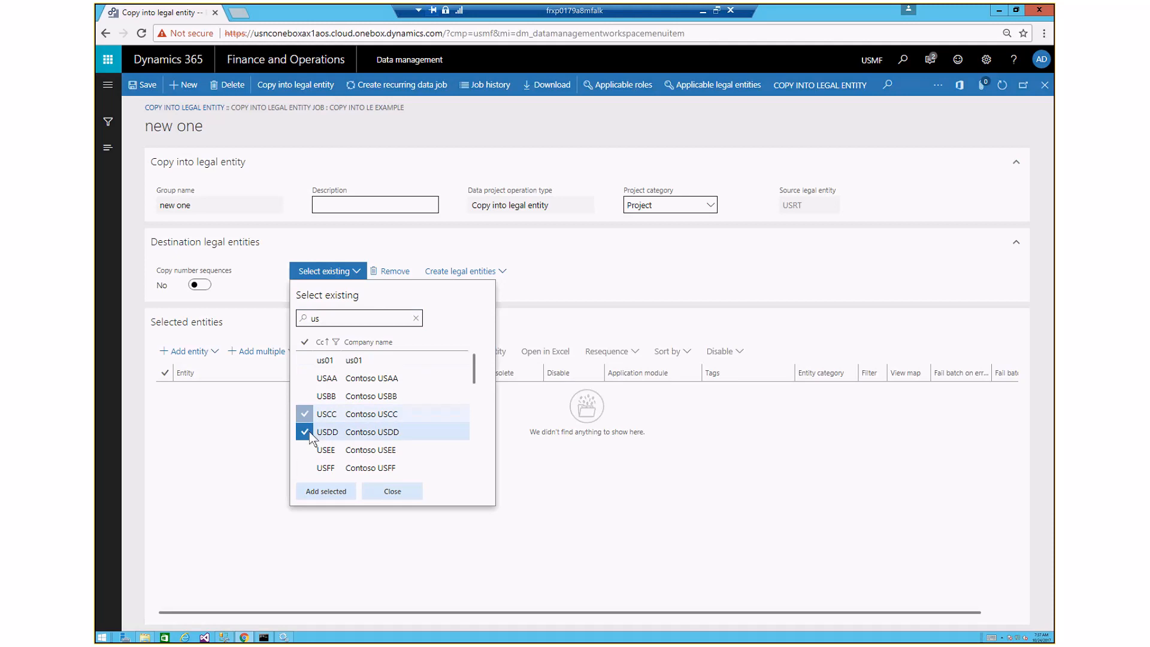
left_click(324, 492)
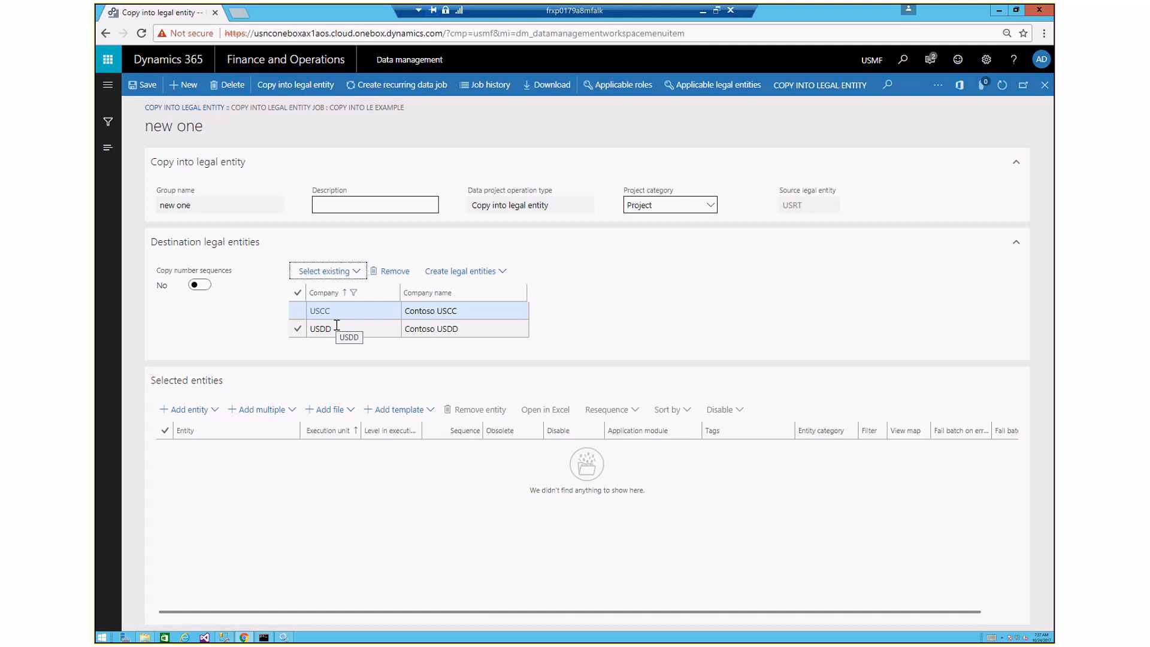
Step: Remove USCC and USDD from the project's destination legal entities
left_click(339, 314)
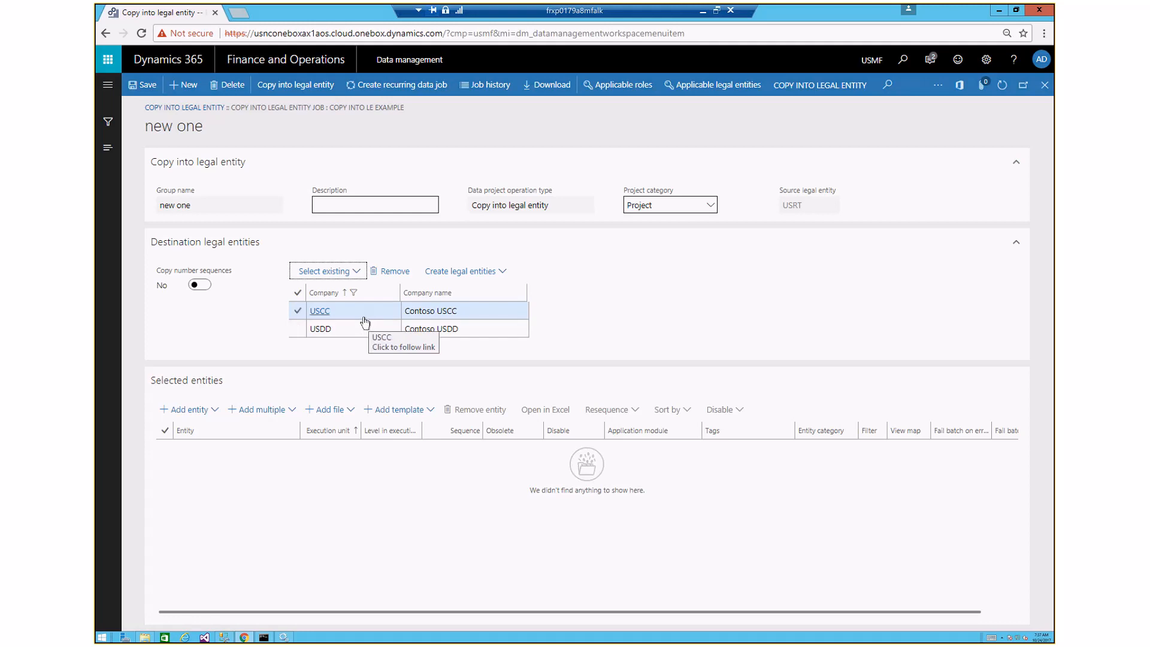
left_click(298, 310)
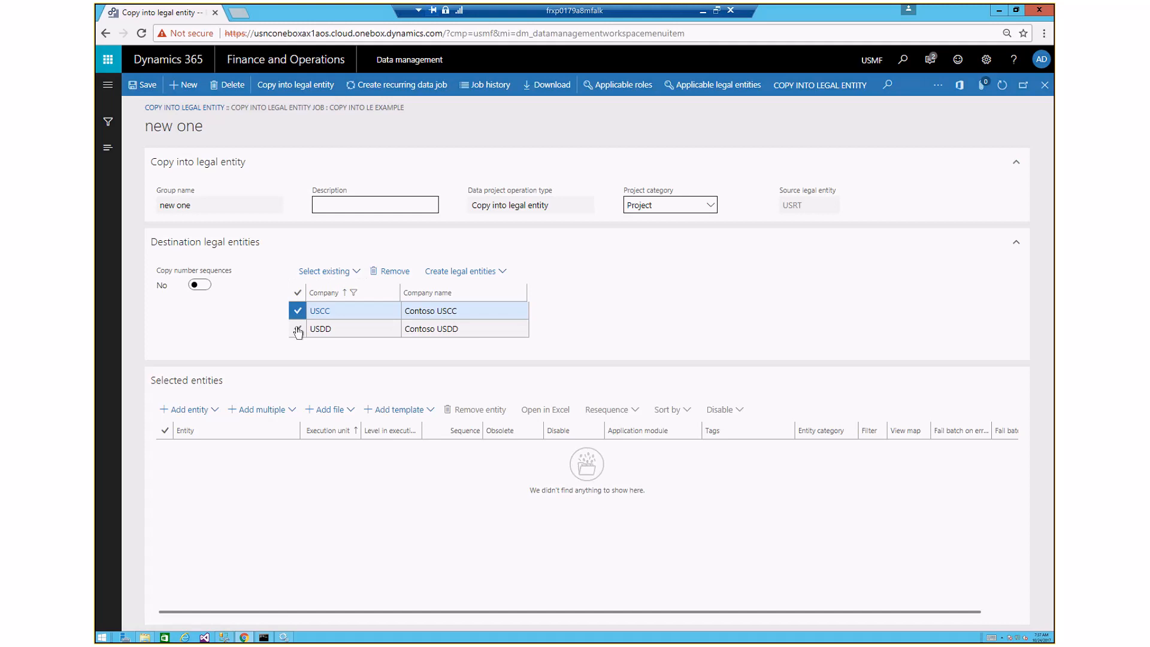
left_click(390, 274)
Step: Add the existing company USEE as a destination legal entity
left_click(353, 276)
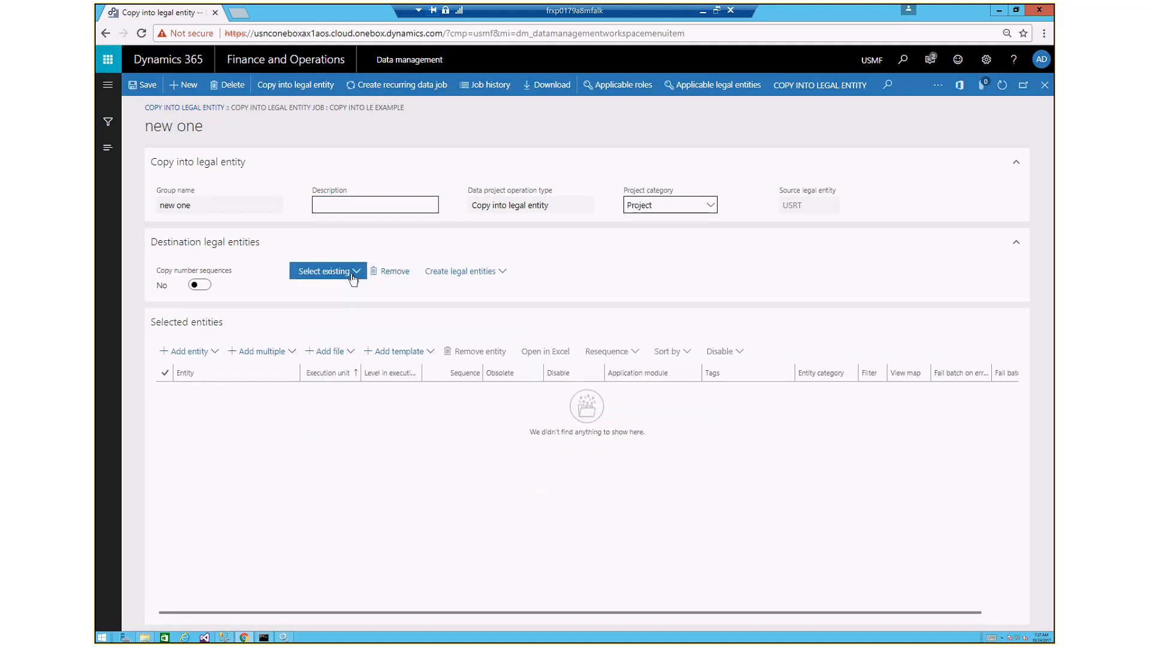
left_click(395, 440)
scroll(395, 445, "down", 5)
left_click(340, 468)
scroll(340, 468, "down", 2)
left_click(305, 435)
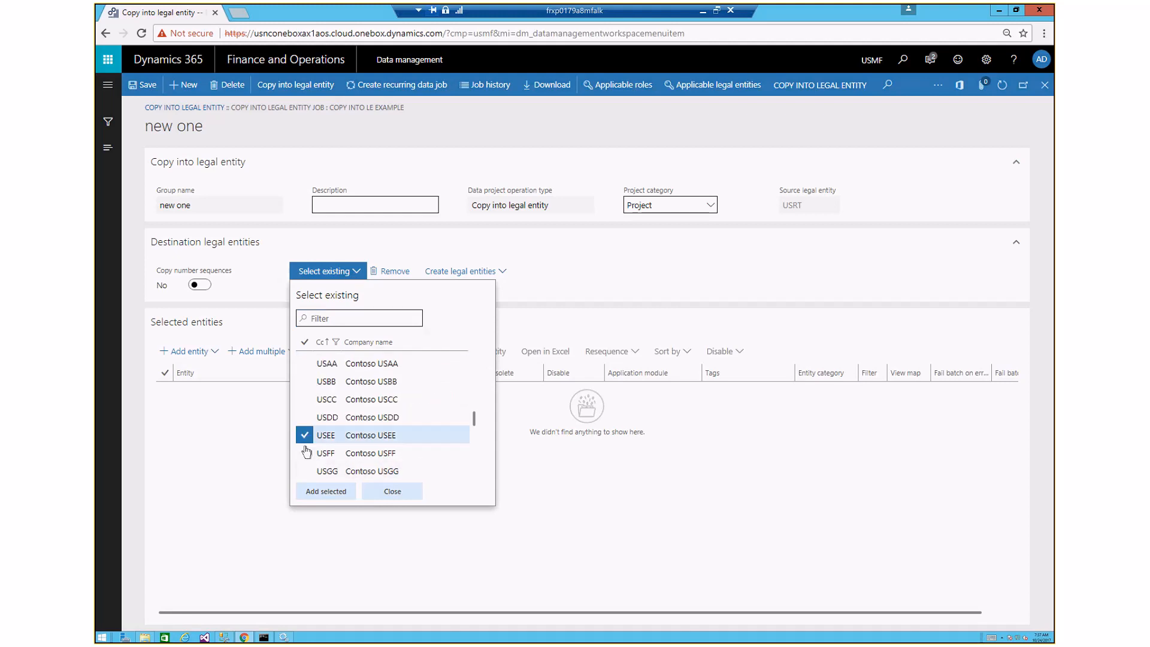
scroll(306, 455, "down", 1)
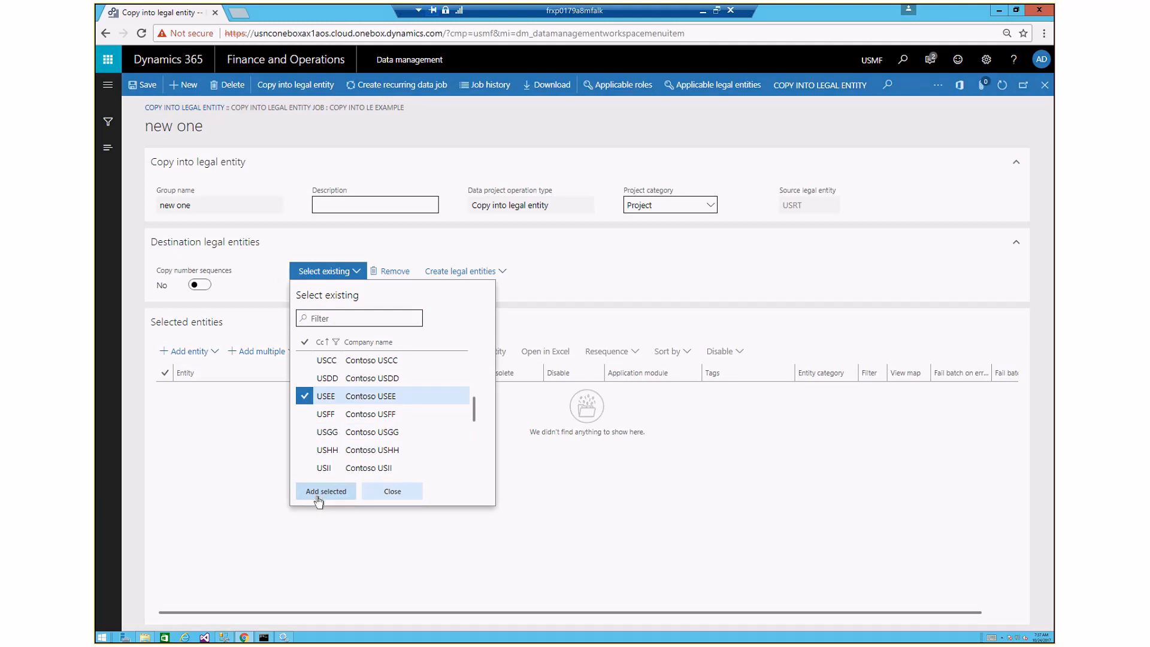
left_click(317, 494)
Step: Add the existing company USCC as a further destination legal entity
left_click(334, 270)
scroll(359, 414, "down", 2)
left_click(303, 447)
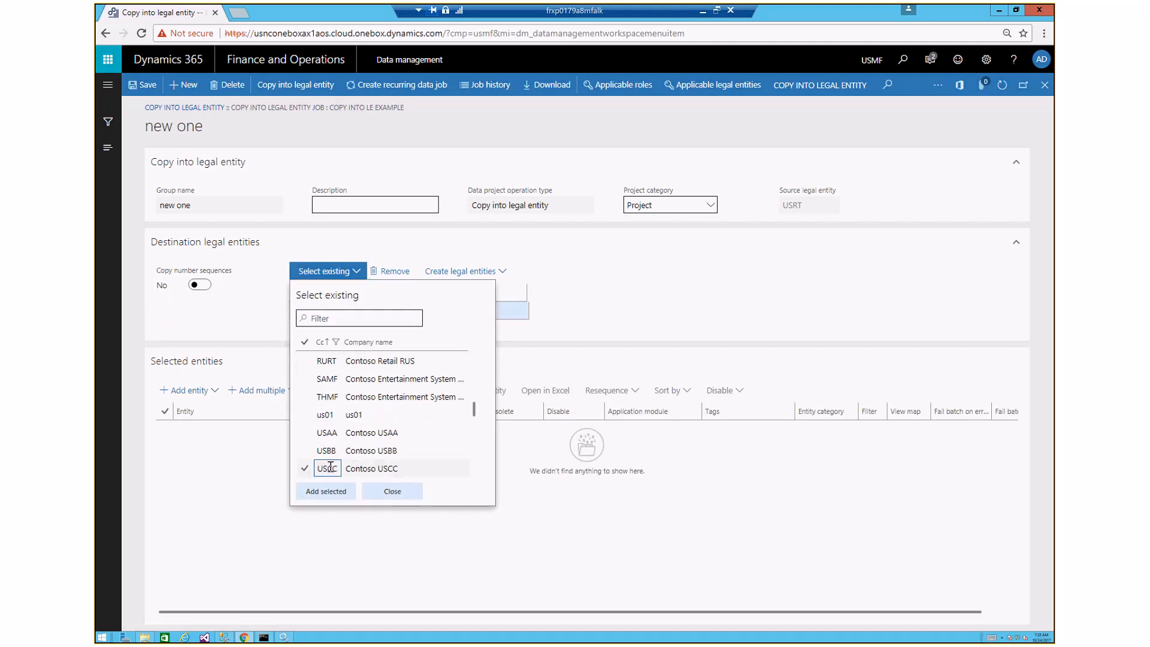
left_click(325, 491)
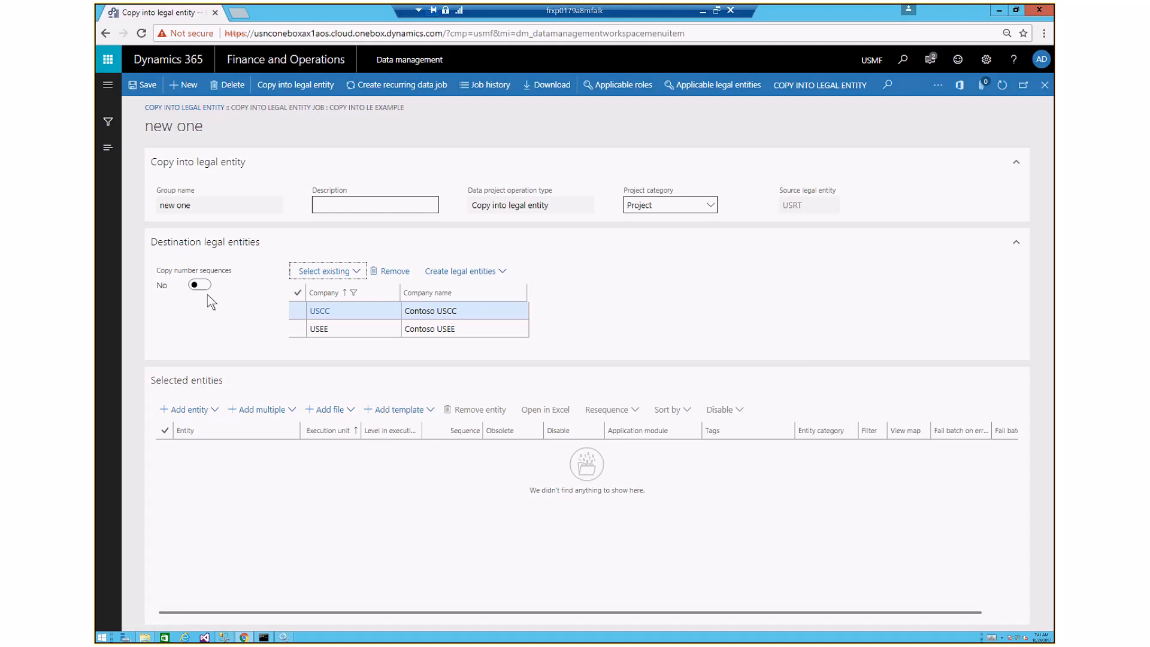
Step: Turn on copying number sequences with reset to smallest value, and return to the Data management workspace
left_click(208, 285)
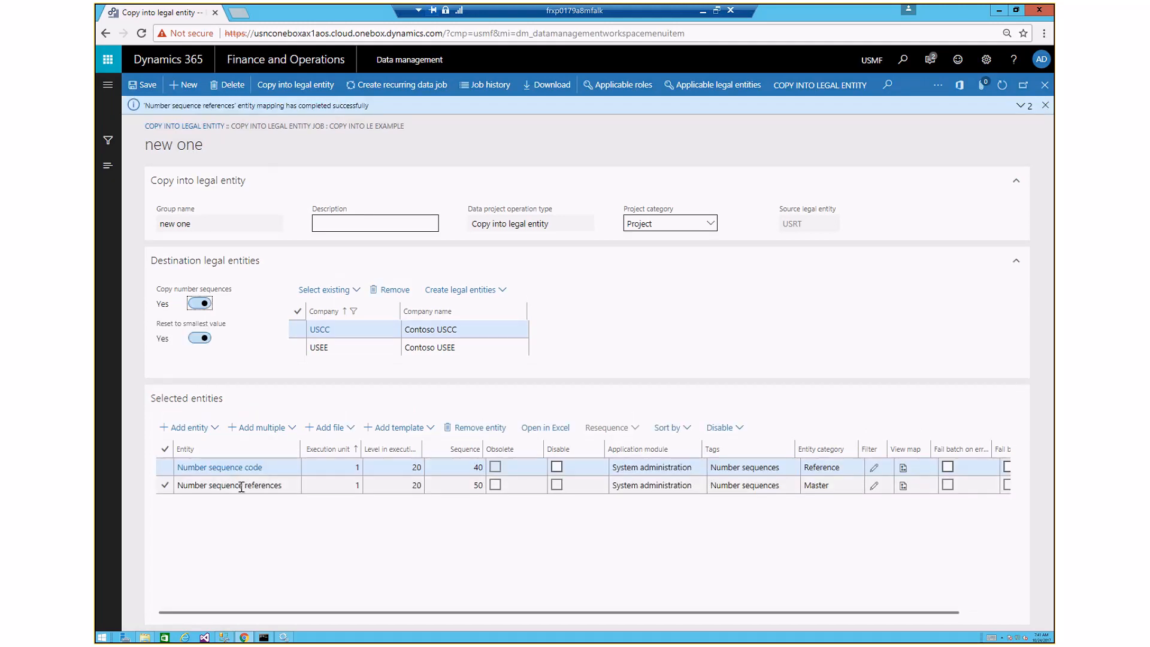
left_click(199, 339)
left_click(204, 339)
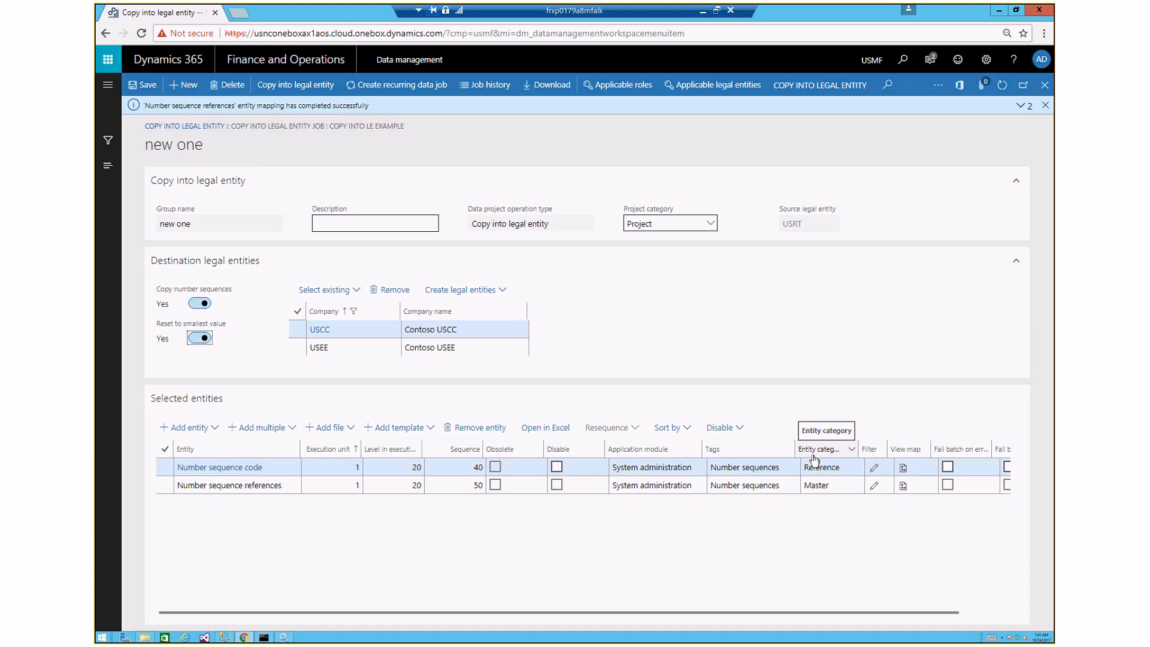
left_click(106, 89)
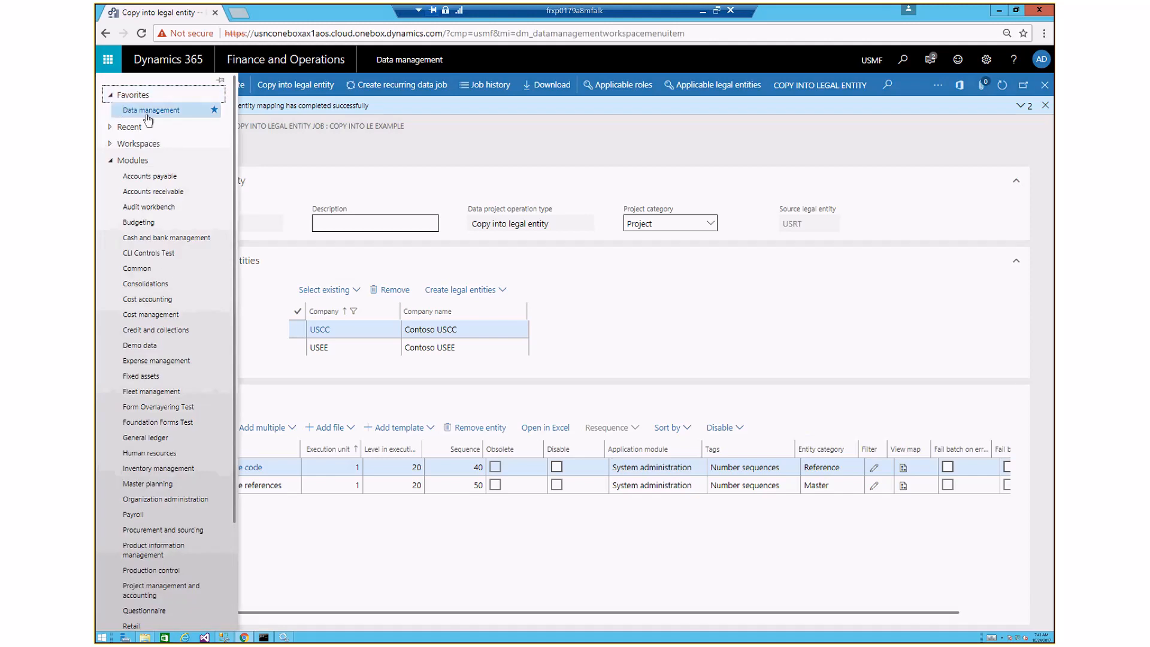
left_click(148, 112)
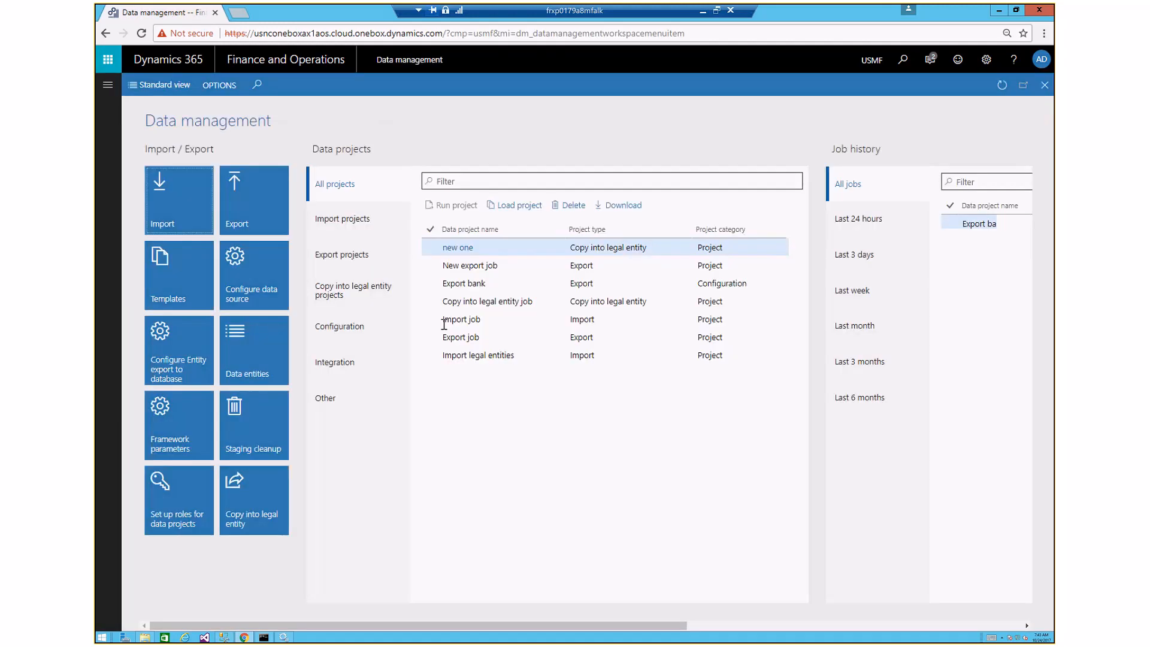
Step: Open the New export job project, examine its selected entities across all columns, and return to the Data management workspace
left_click(482, 268)
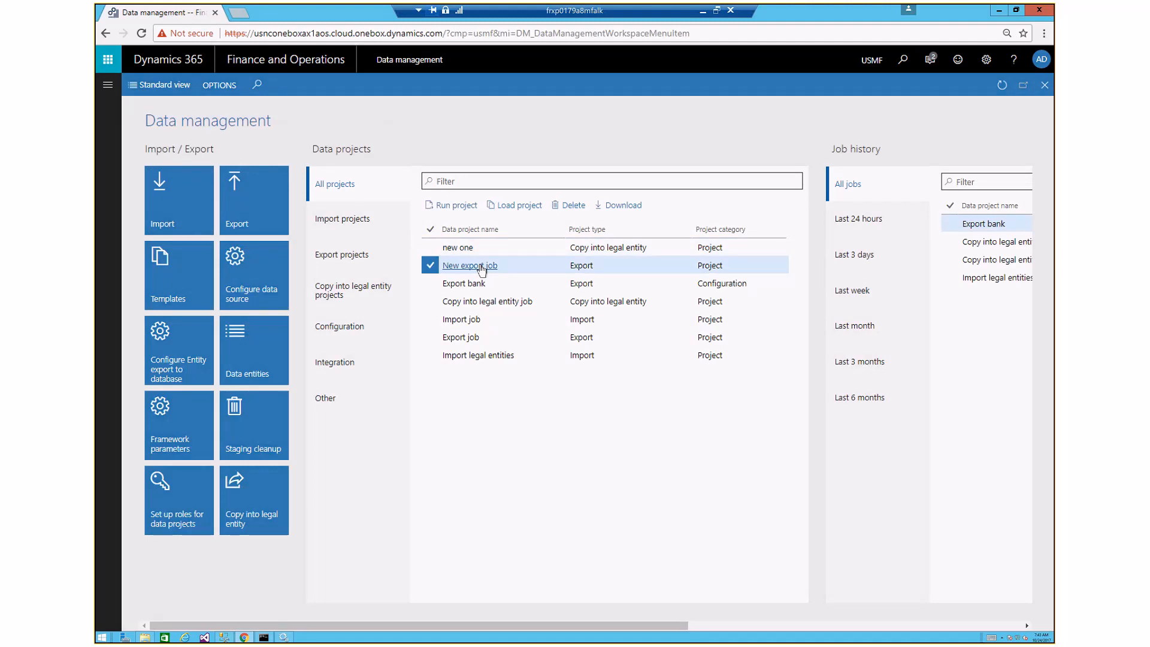
left_click(482, 267)
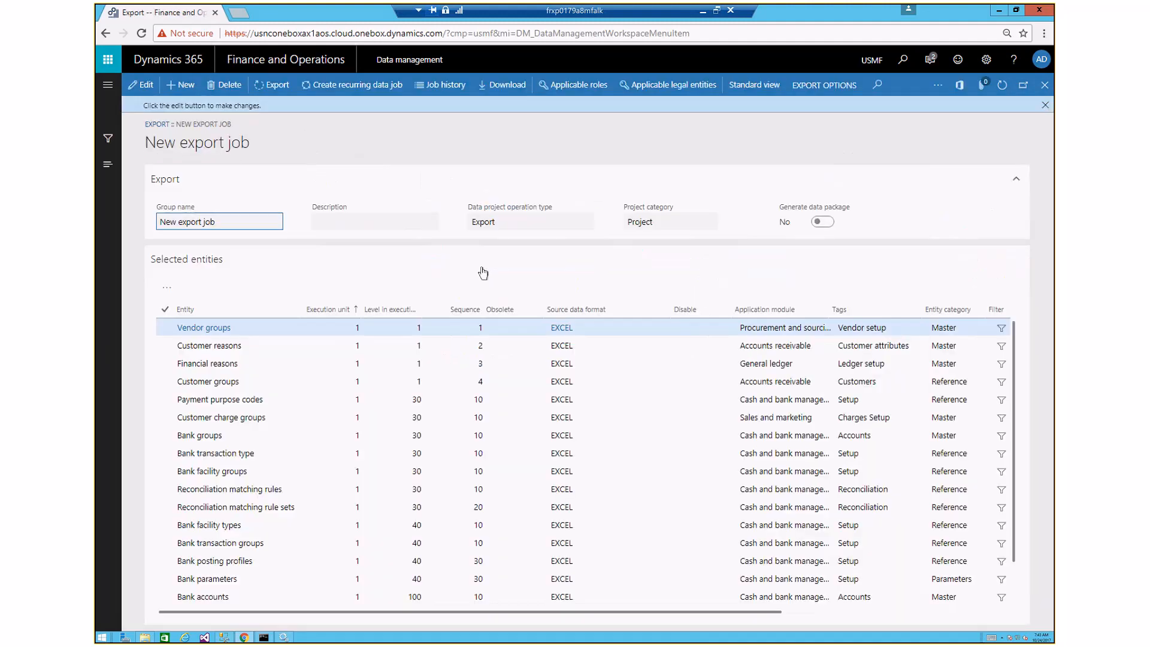
left_click(995, 612)
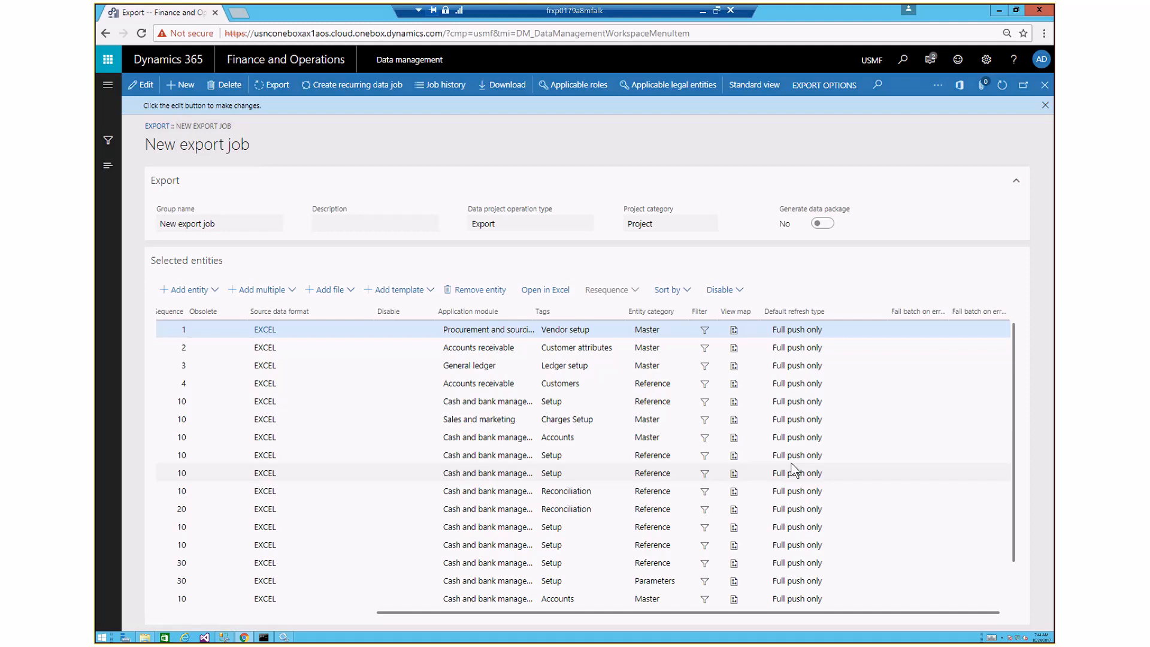
left_click(174, 613)
mouse_move(236, 385)
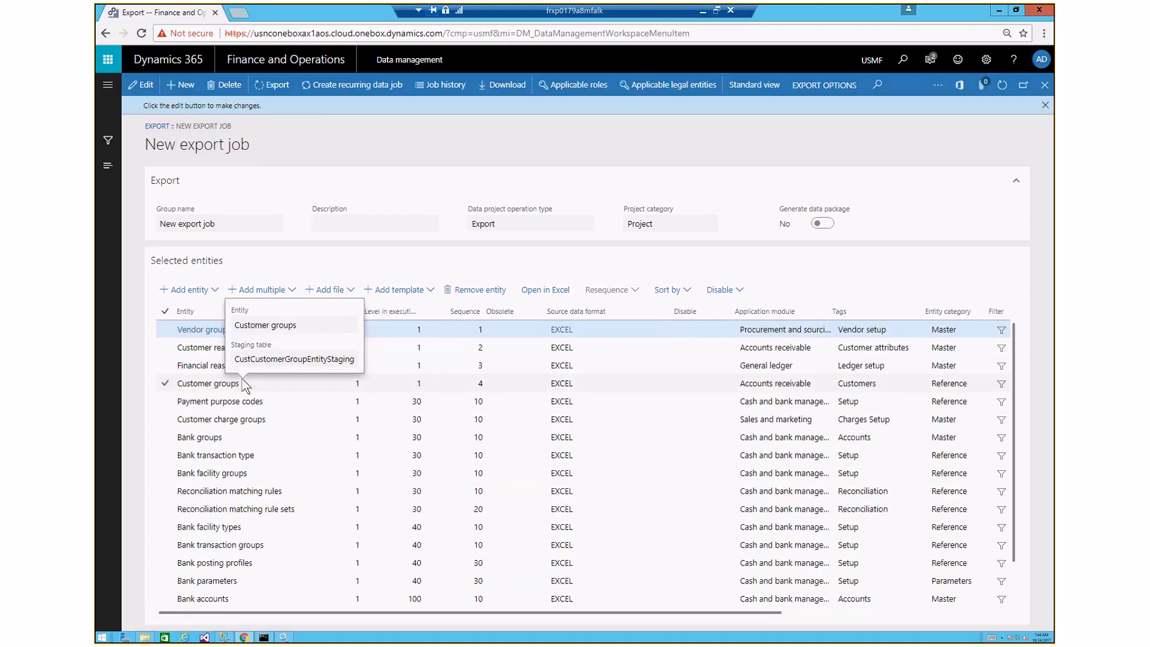
left_click(106, 87)
left_click(146, 110)
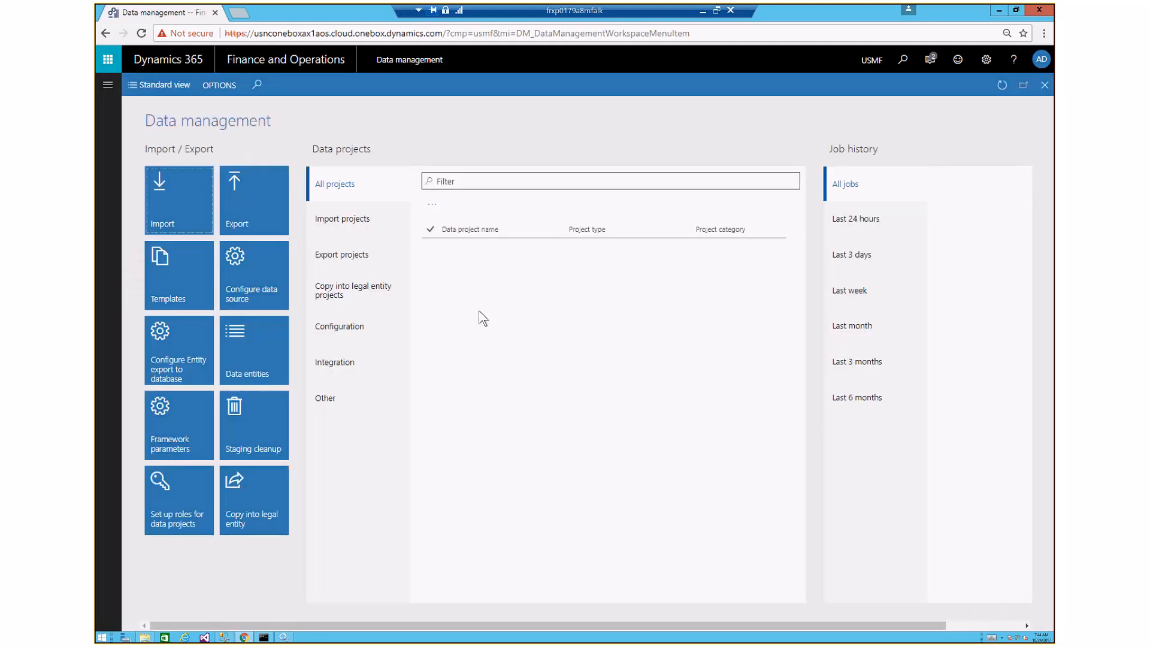
Step: Open the Copy into legal entity job project and view the form for creating a new legal entity, cancelling without entering anything
left_click(472, 304)
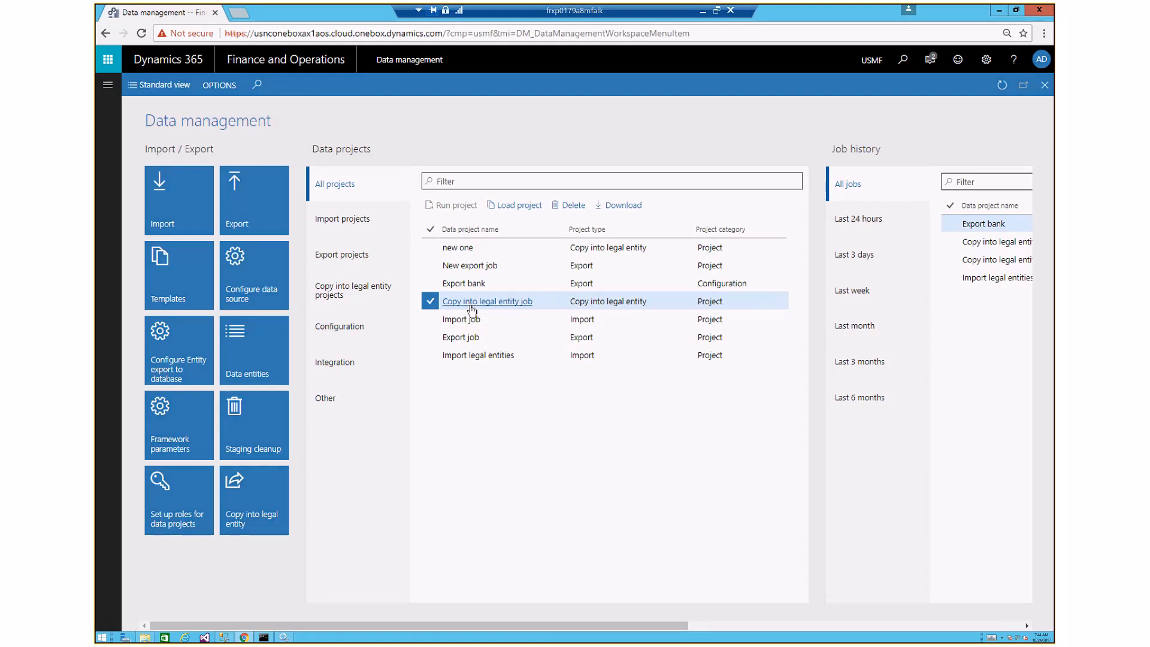
left_click(472, 303)
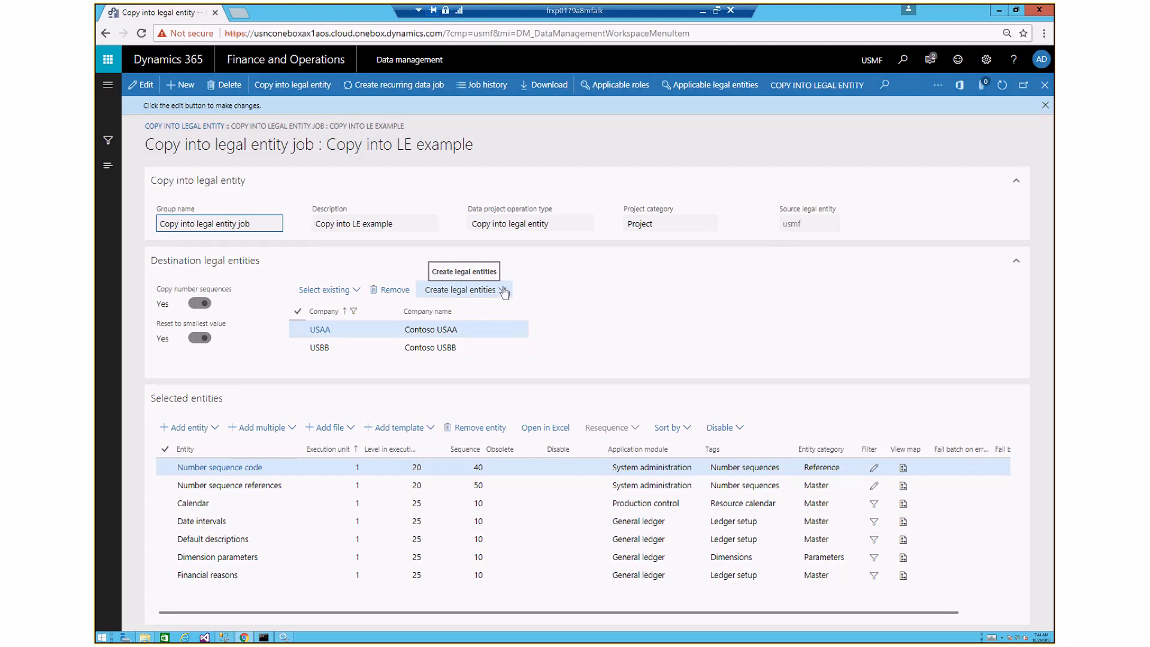
left_click(503, 291)
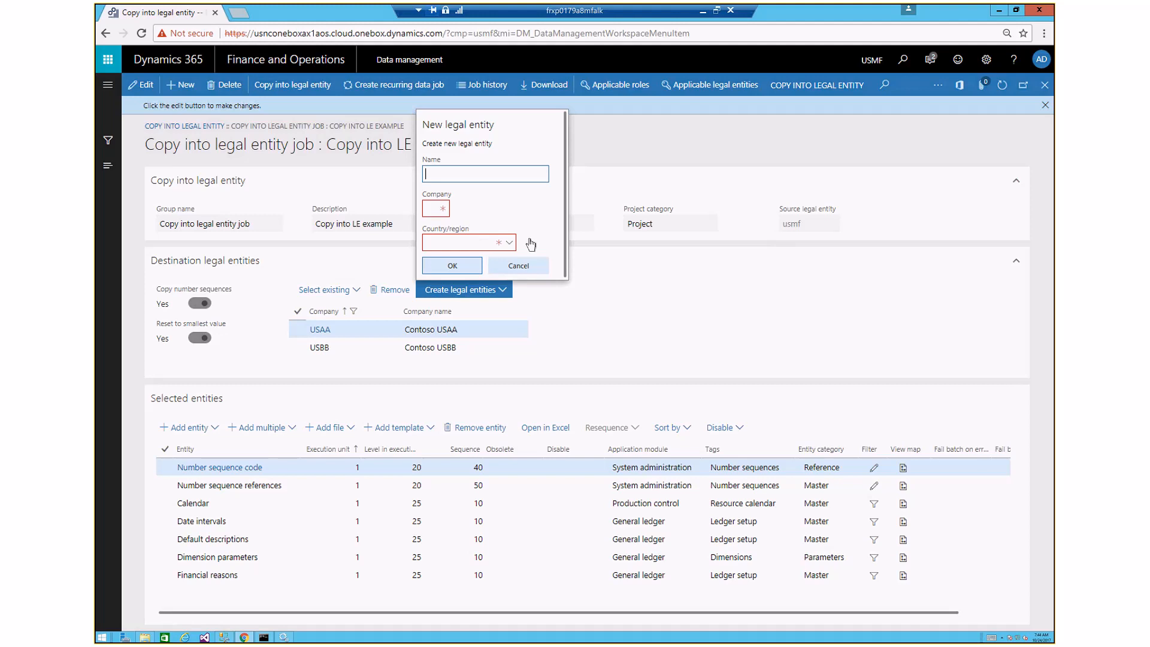
left_click(521, 266)
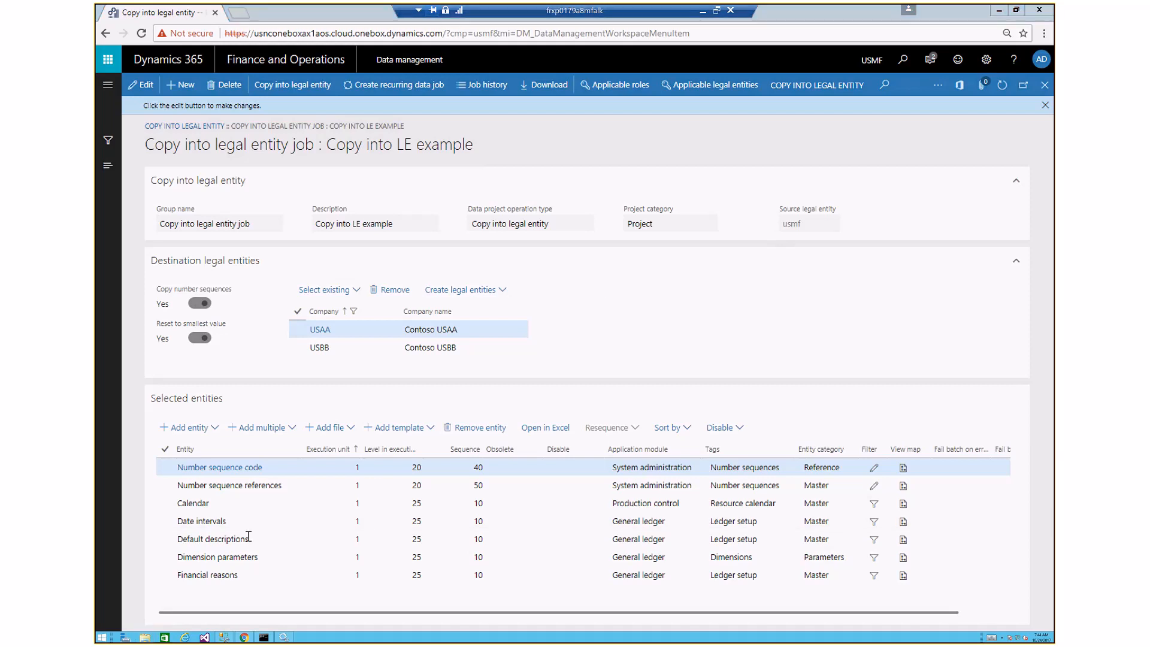
Step: Examine the Legal entities.xlsx file from the RainMain (E:) drive in Excel, close it, and switch back to the browser
scroll(475, 279, "down", 2)
left_click(441, 283)
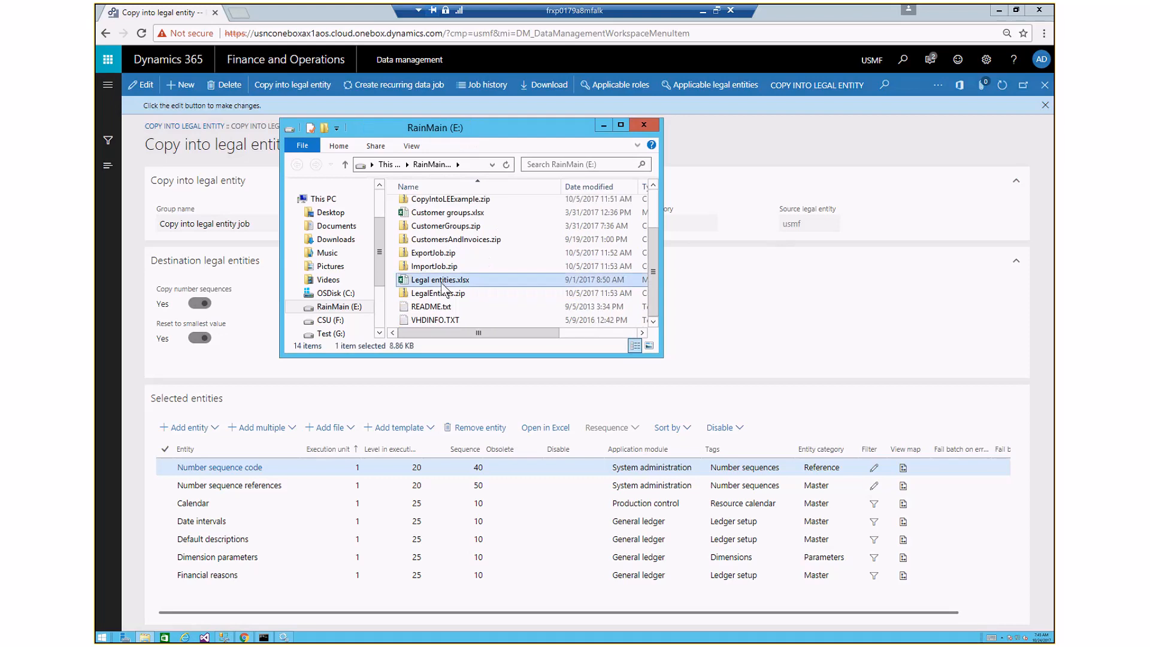
double_click(441, 283)
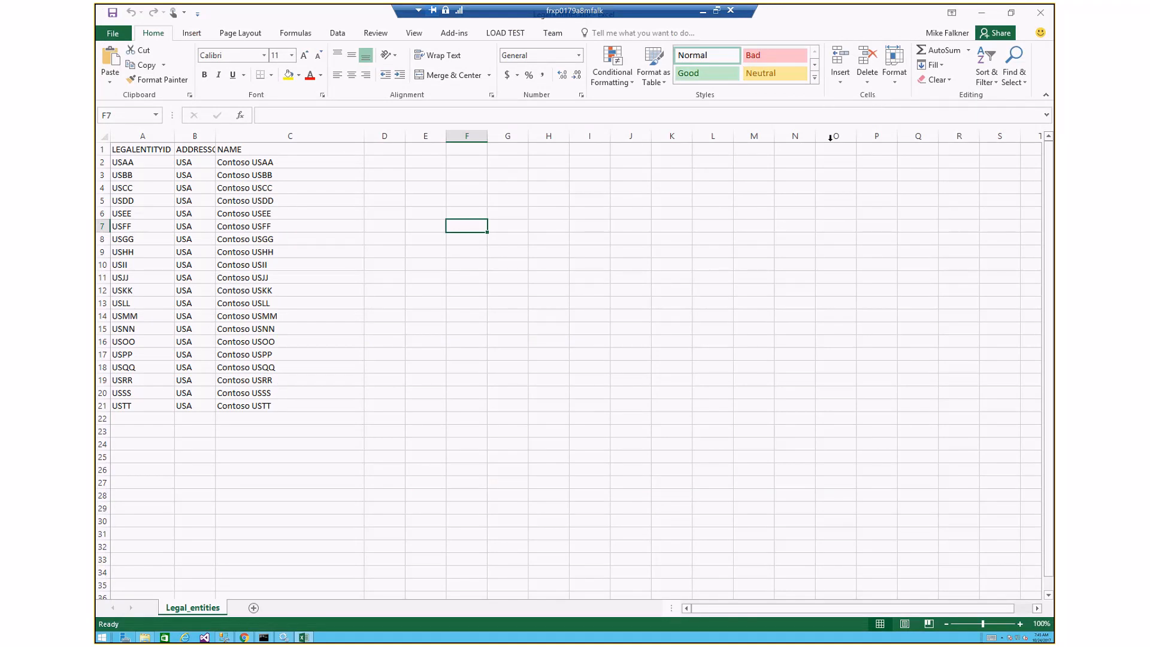
left_click(1042, 18)
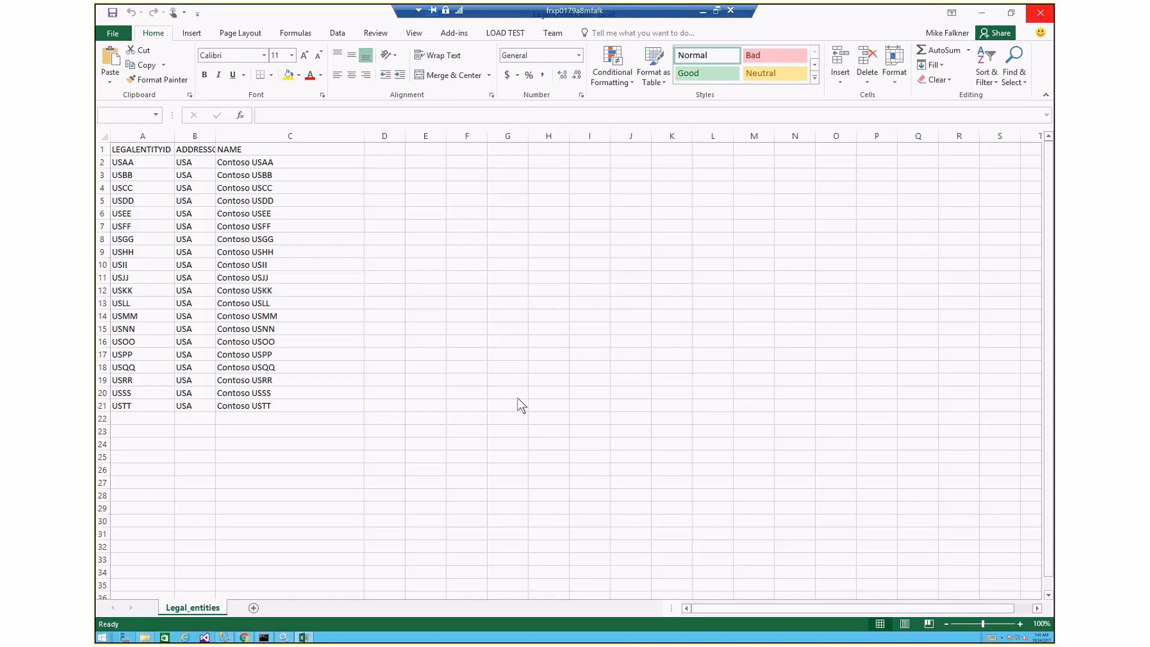
left_click(245, 638)
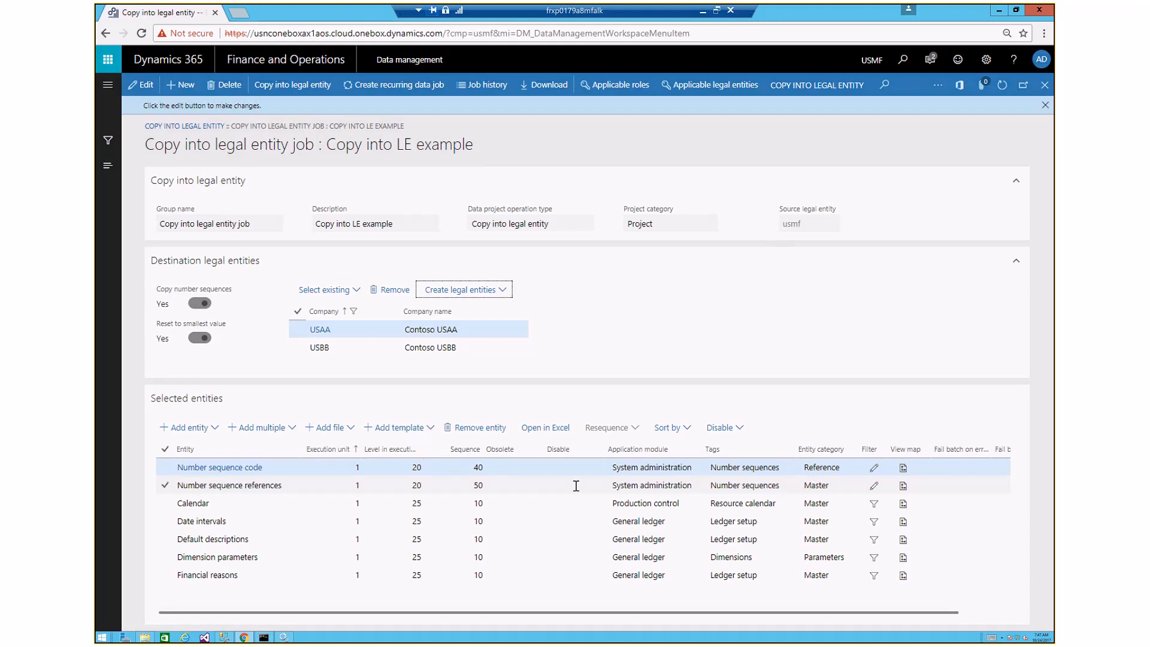
Step: Examine the filter query ranges of the Number sequence code entity and the Entity category column's filter options, without changing them
left_click(873, 468)
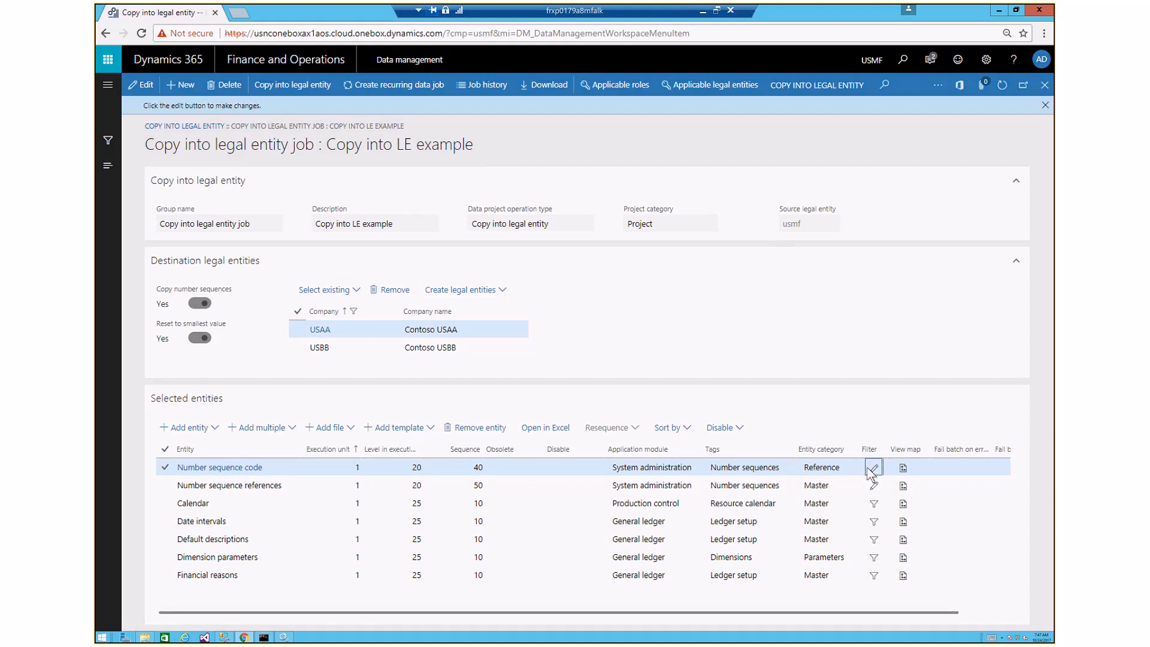
left_click(872, 470)
left_click(880, 203)
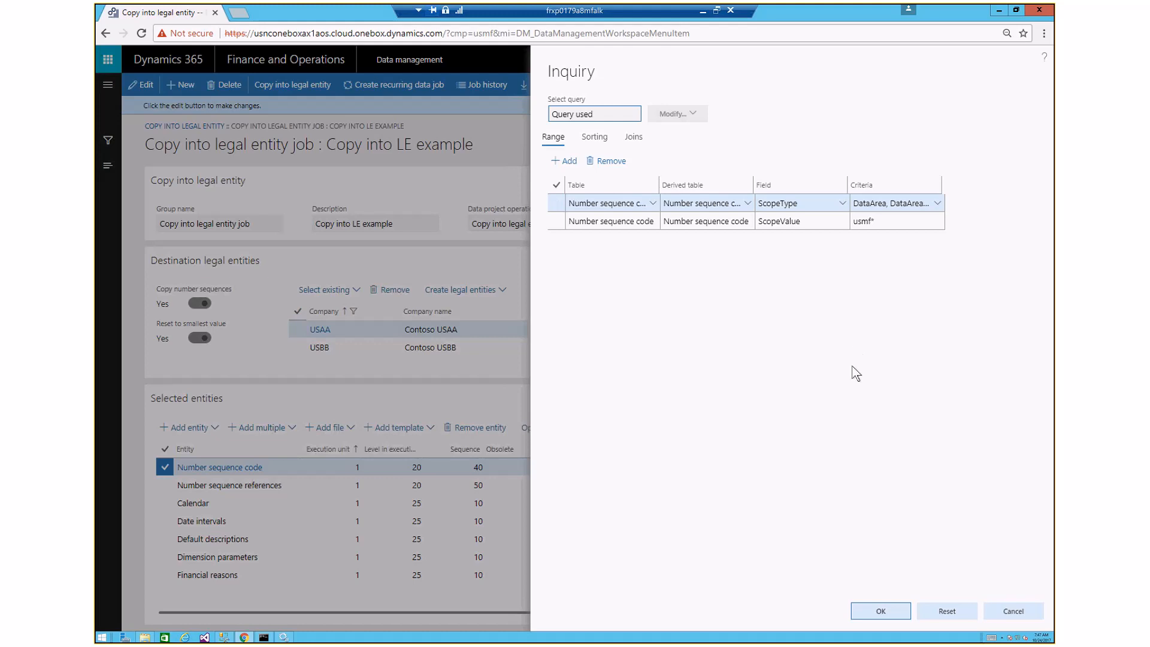
left_click(877, 223)
left_click(877, 222)
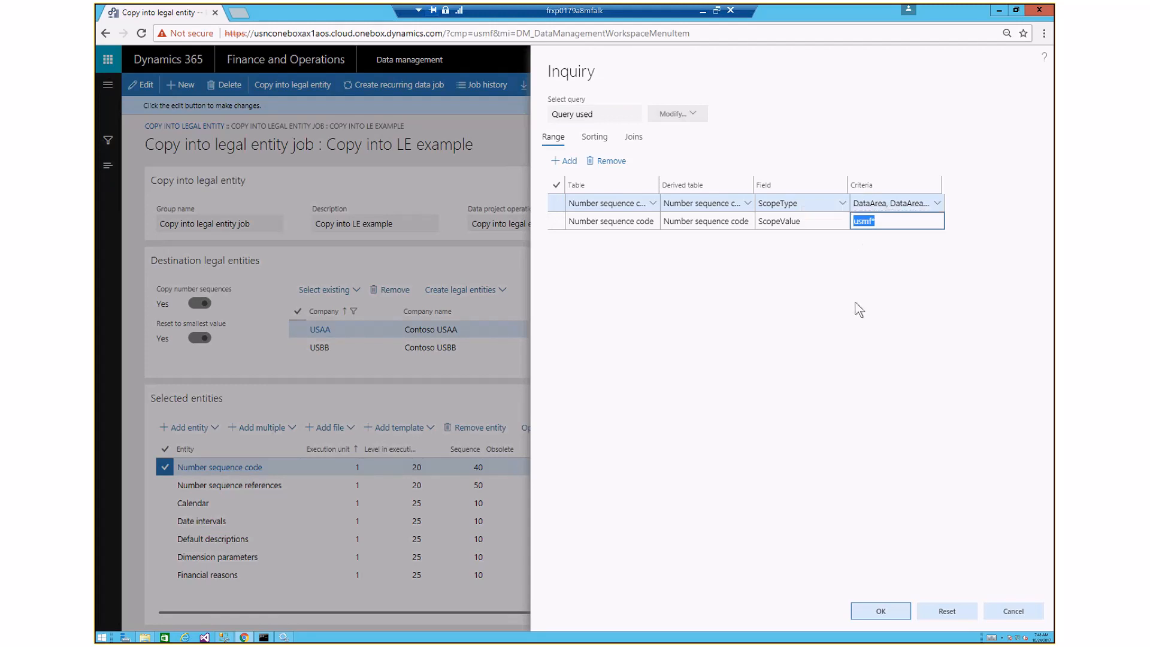
left_click(1017, 613)
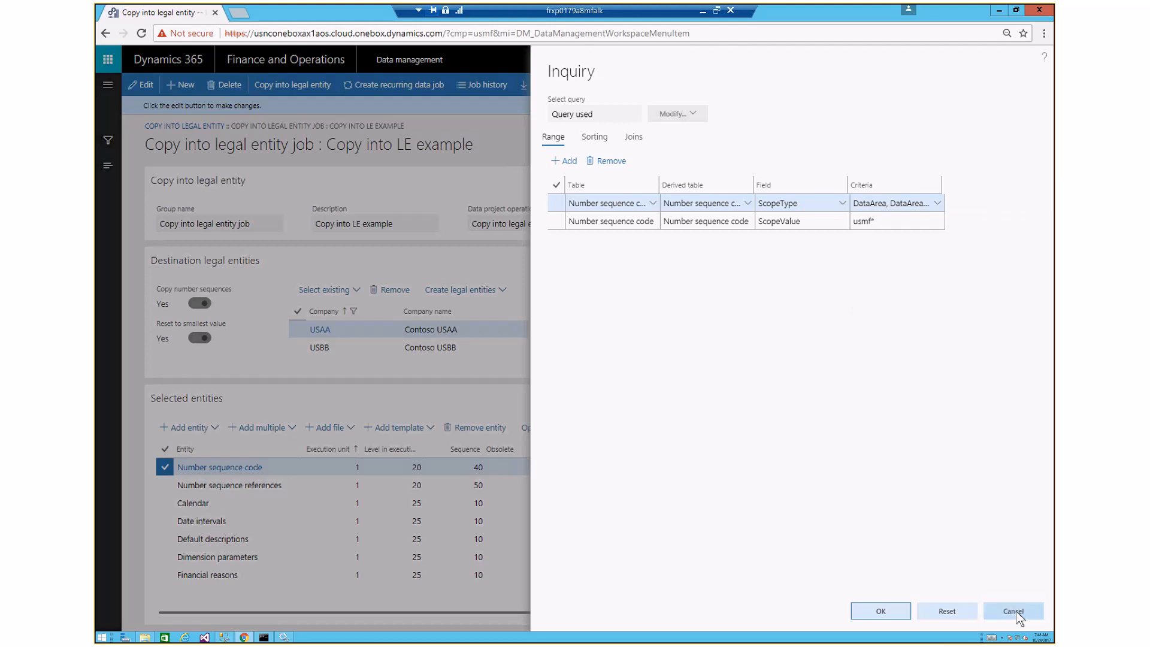
left_click(1016, 612)
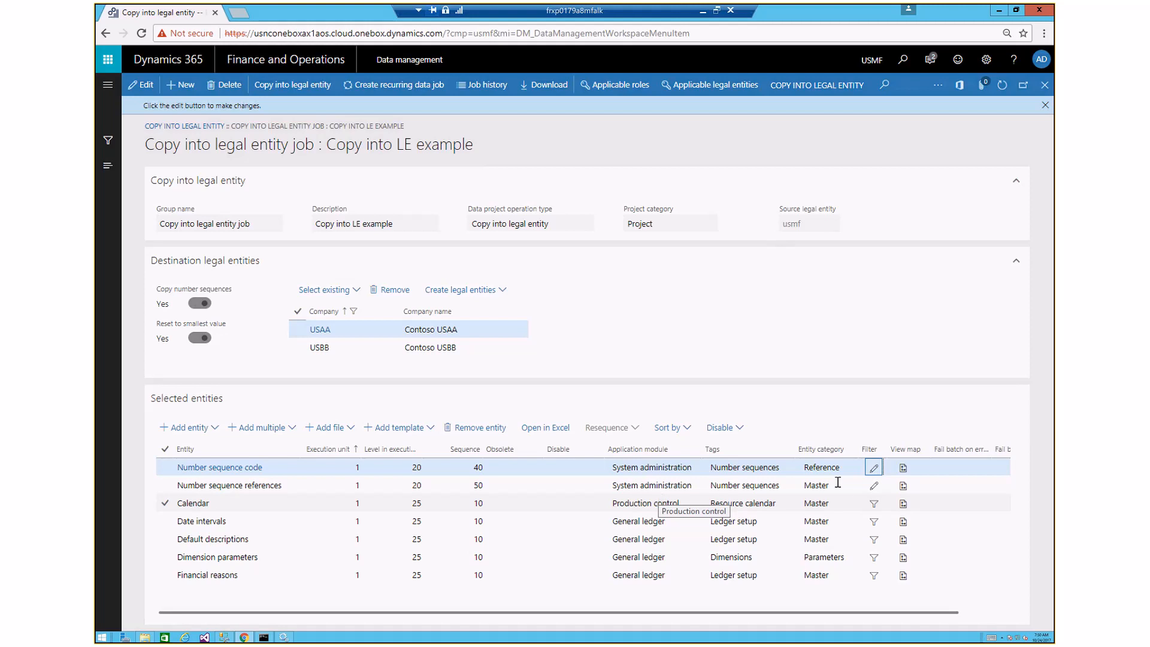
left_click(823, 452)
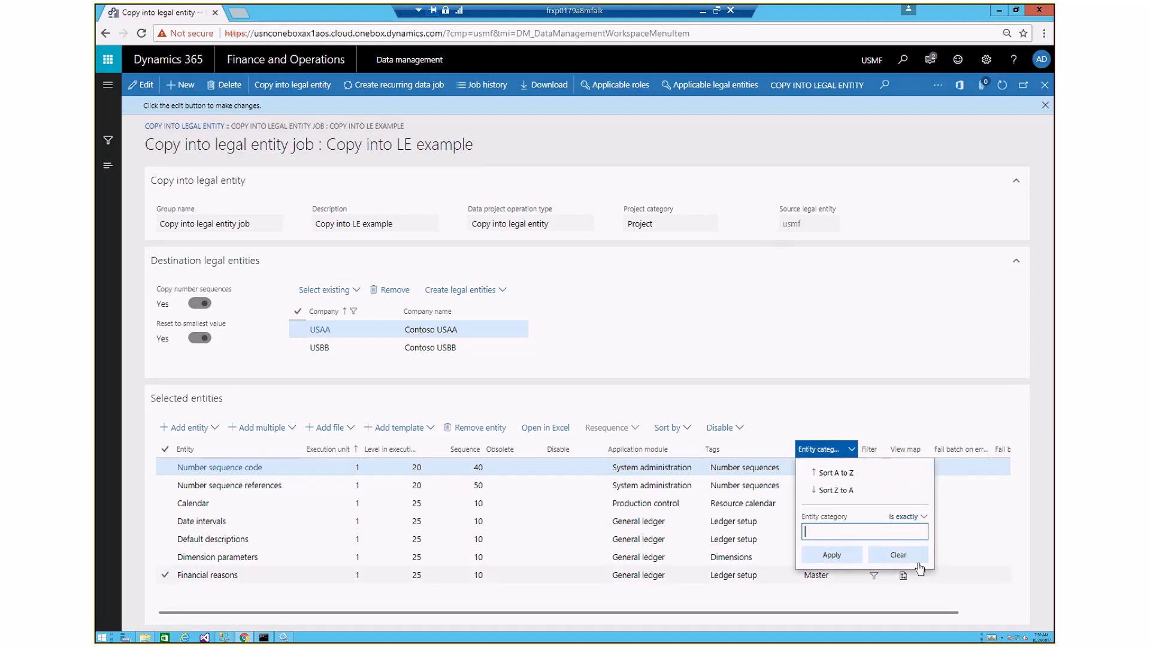
left_click(919, 566)
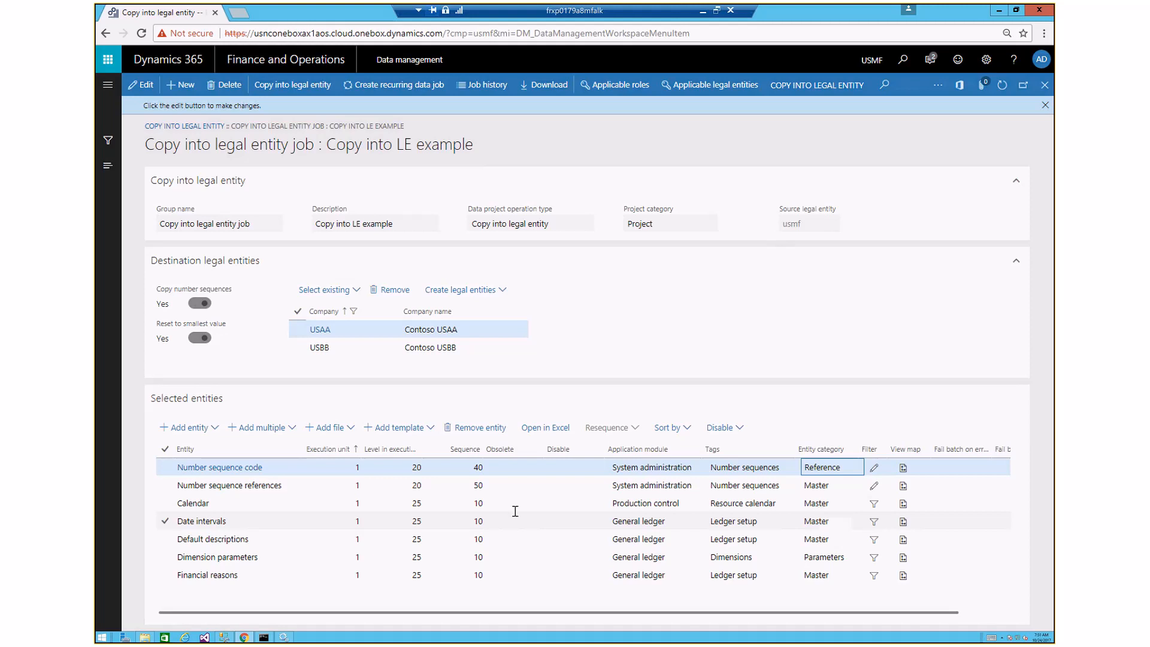
Step: Switch to File Explorer, view the contents of CustomerGroups.zip in an enlarged window, and return to the browser
left_click(145, 637)
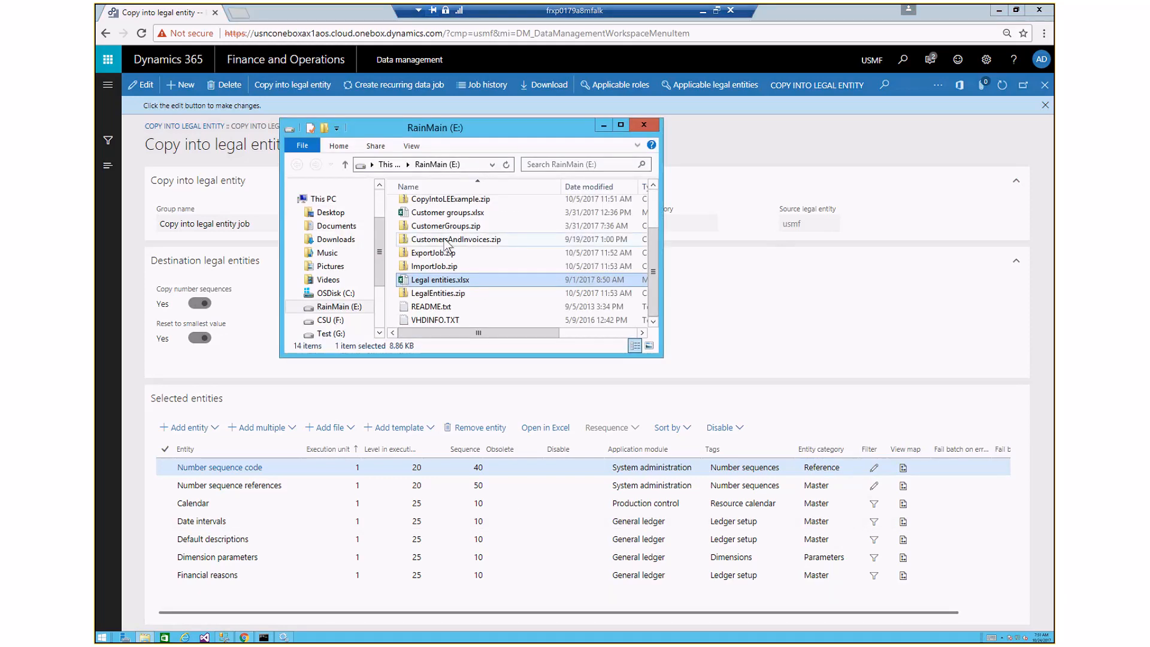
double_click(445, 232)
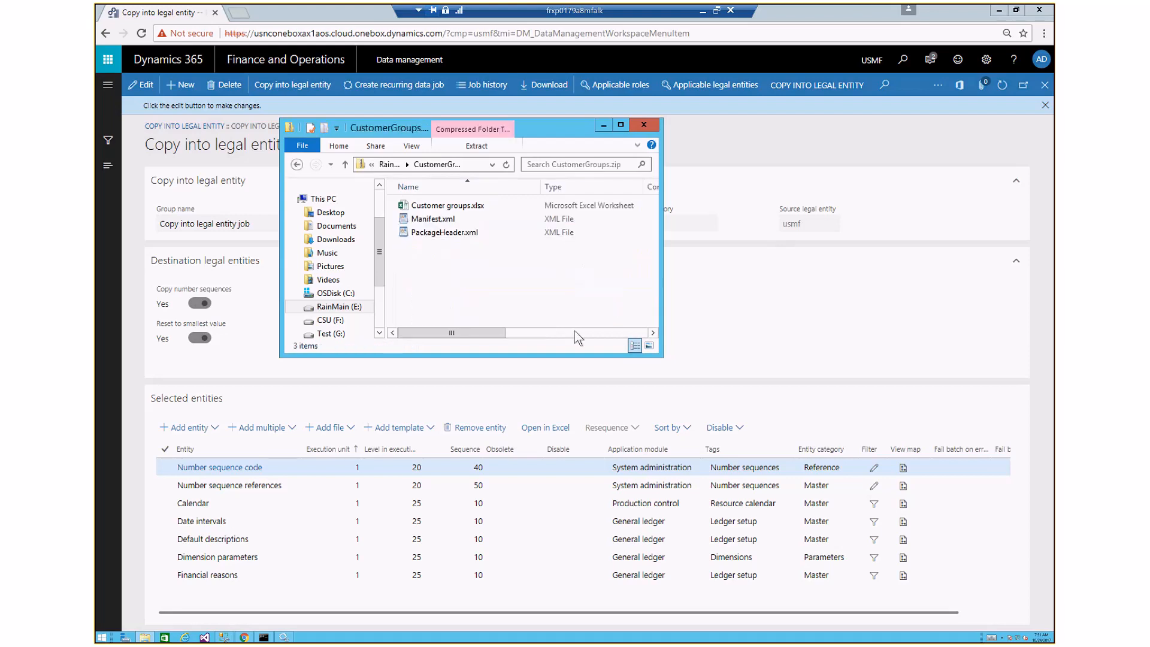
left_click_drag(662, 357, 716, 401)
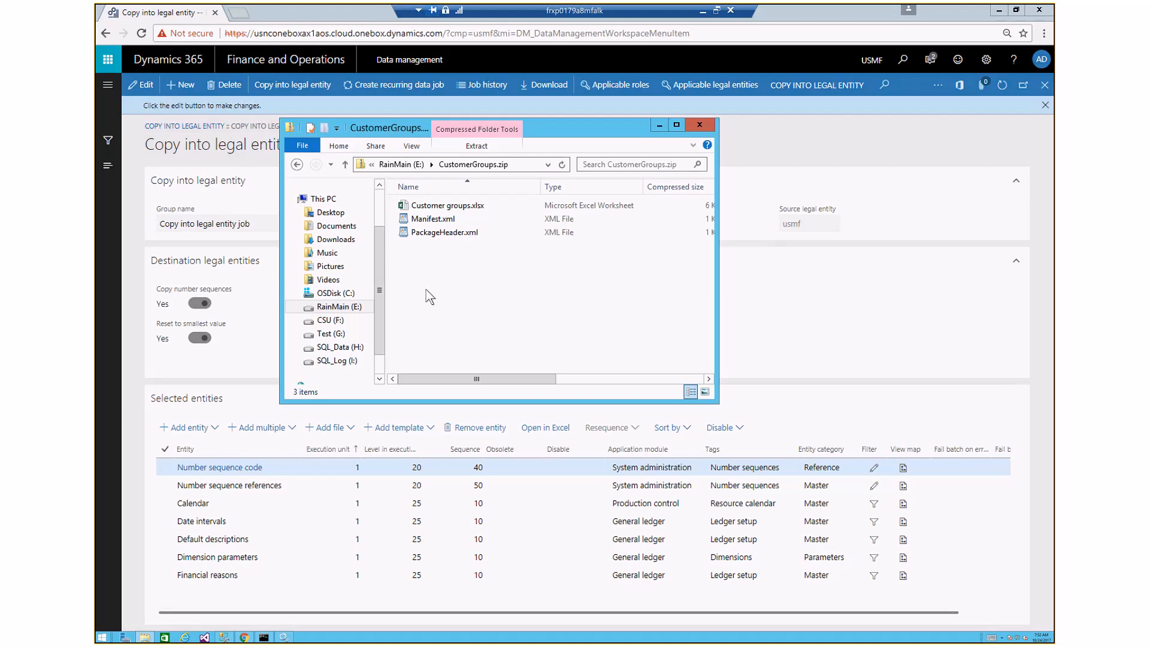
left_click(796, 322)
Step: From the workspace's job history, examine the execution details of the copy into USBB and its Number sequence code staging data
left_click(108, 88)
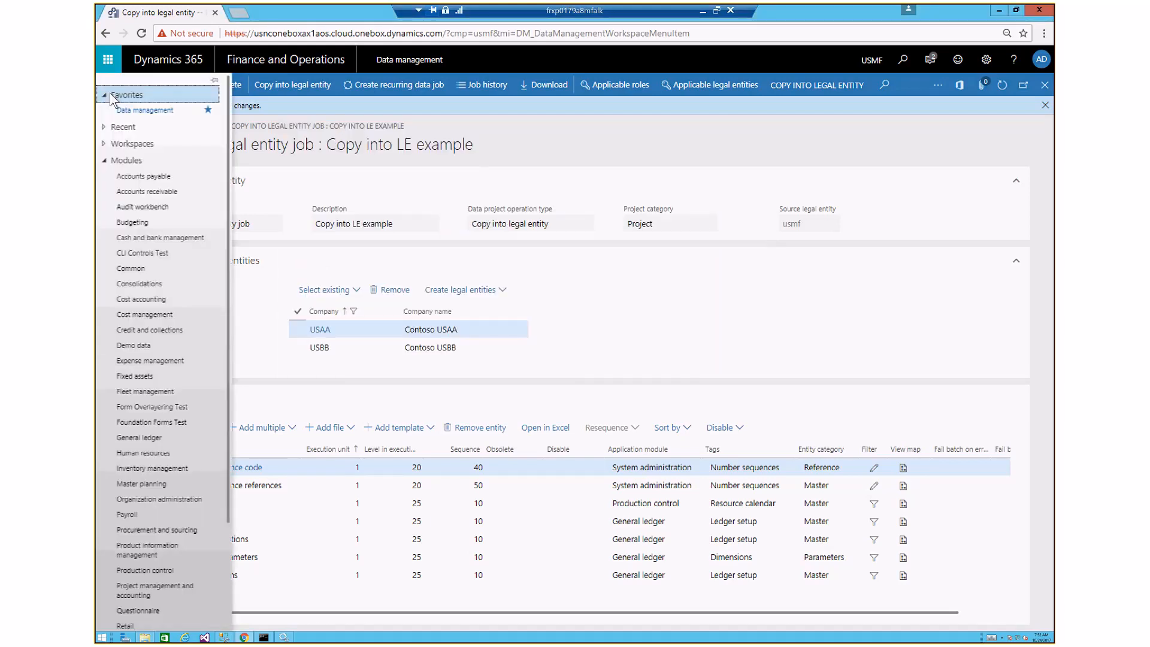
left_click(150, 111)
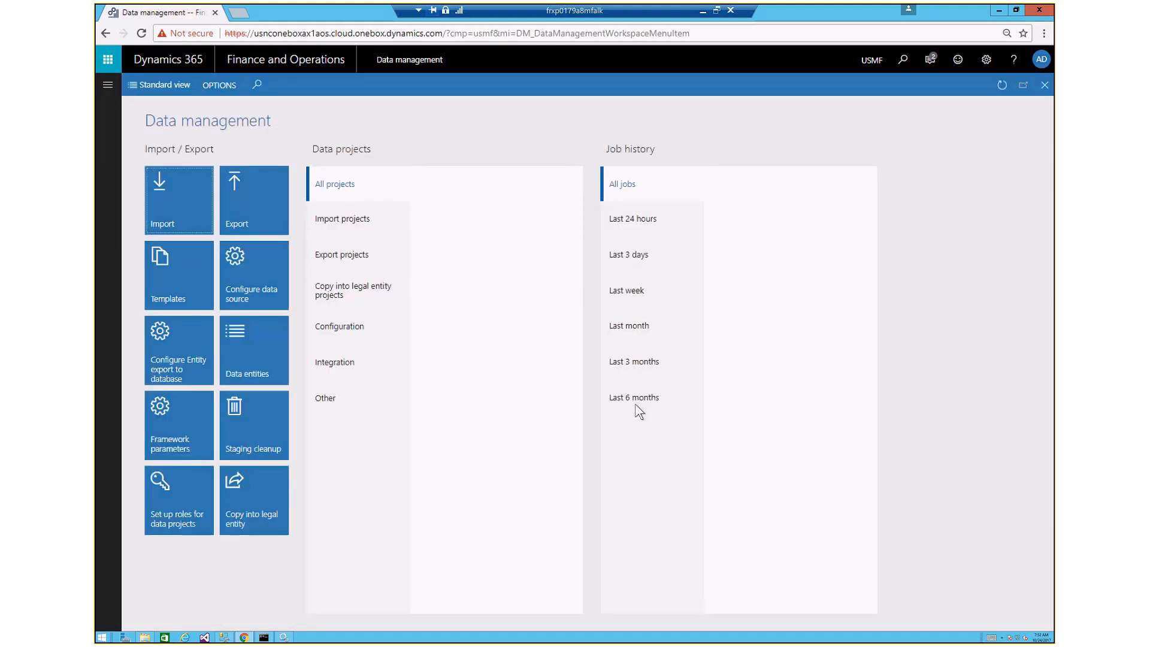
left_click(1007, 626)
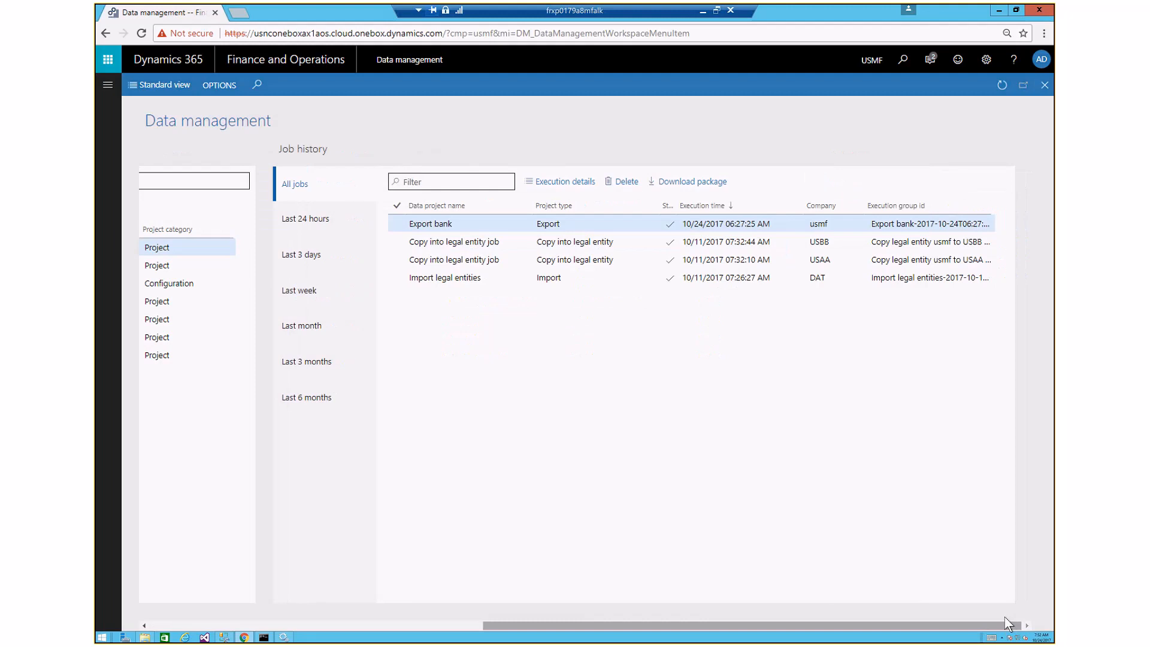
left_click(569, 241)
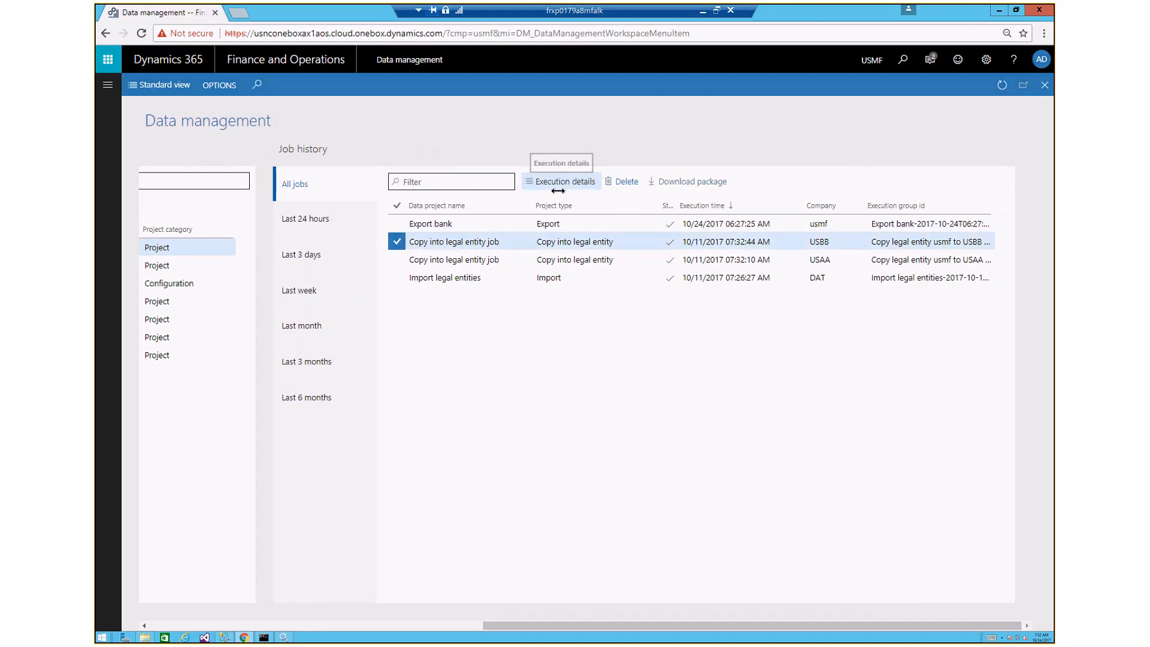
left_click(559, 188)
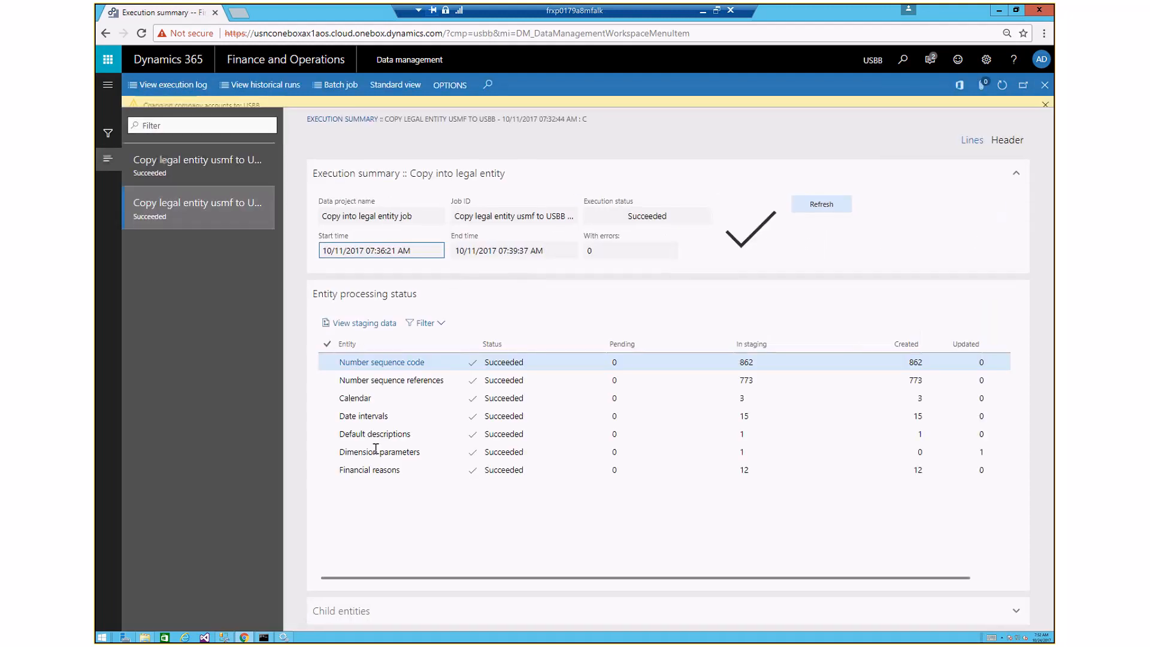
left_click(385, 373)
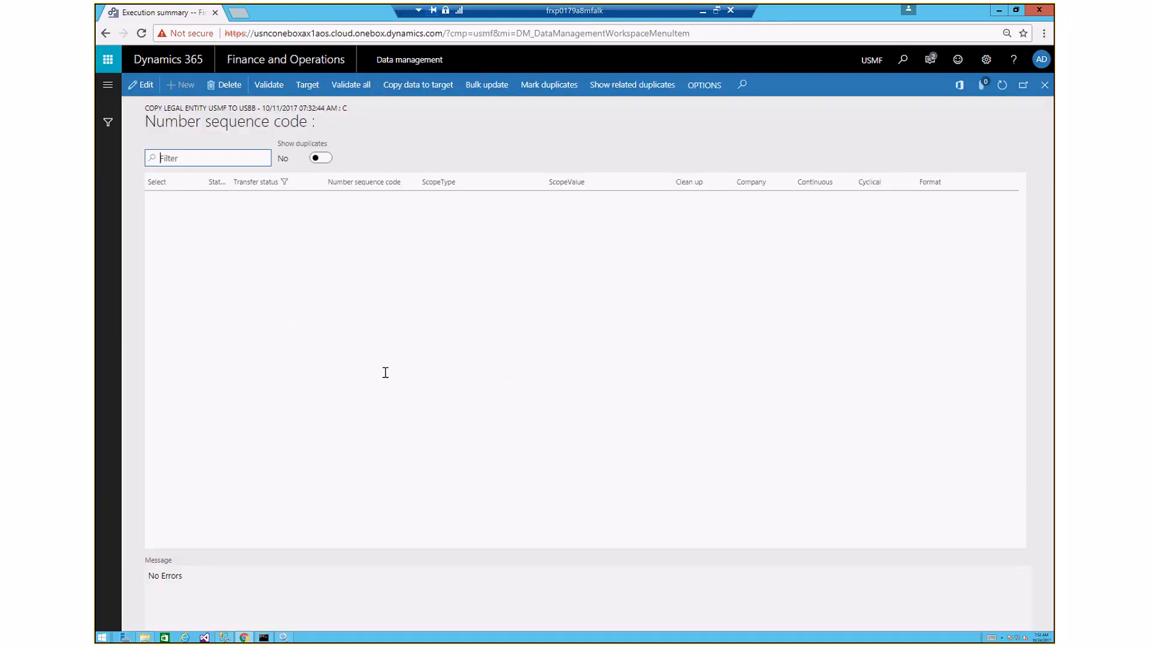
left_click(1045, 86)
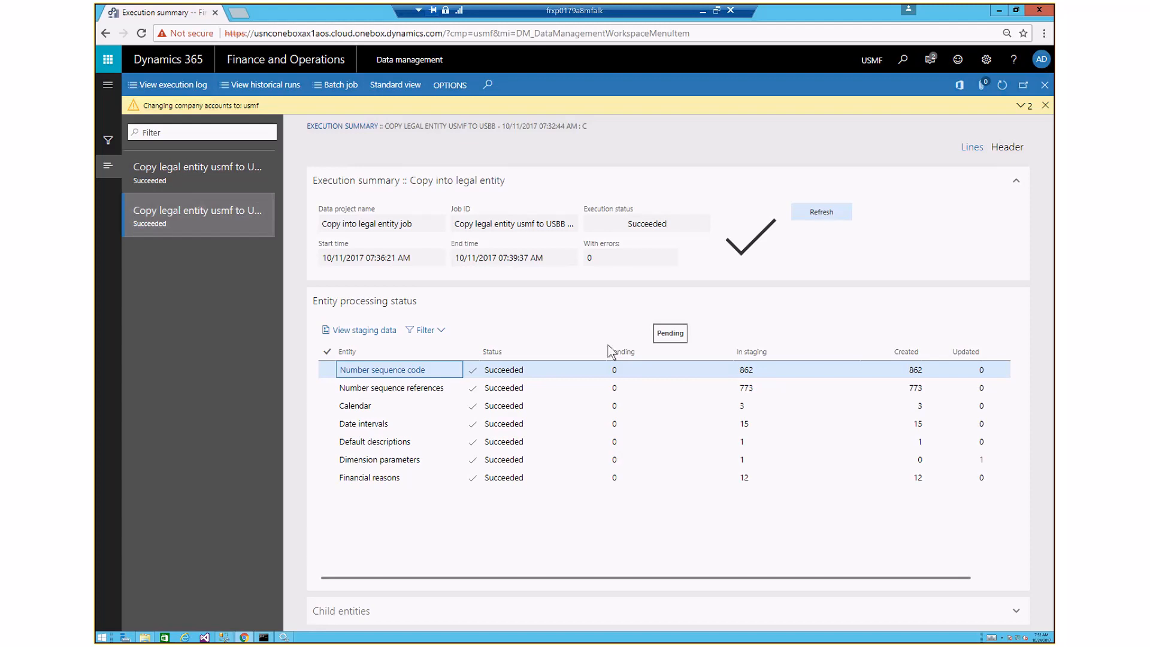
left_click(1045, 87)
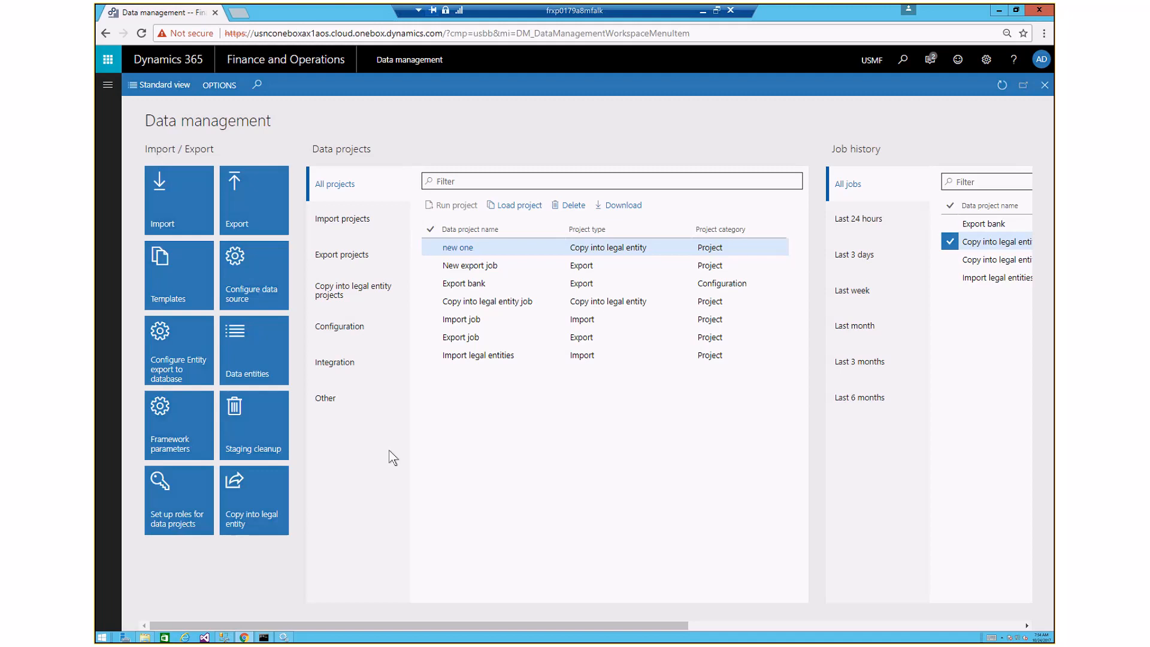
Step: Switch to the PowerPoint presentation and start the slide show from slide 8, "Links to documentation"
left_click(703, 12)
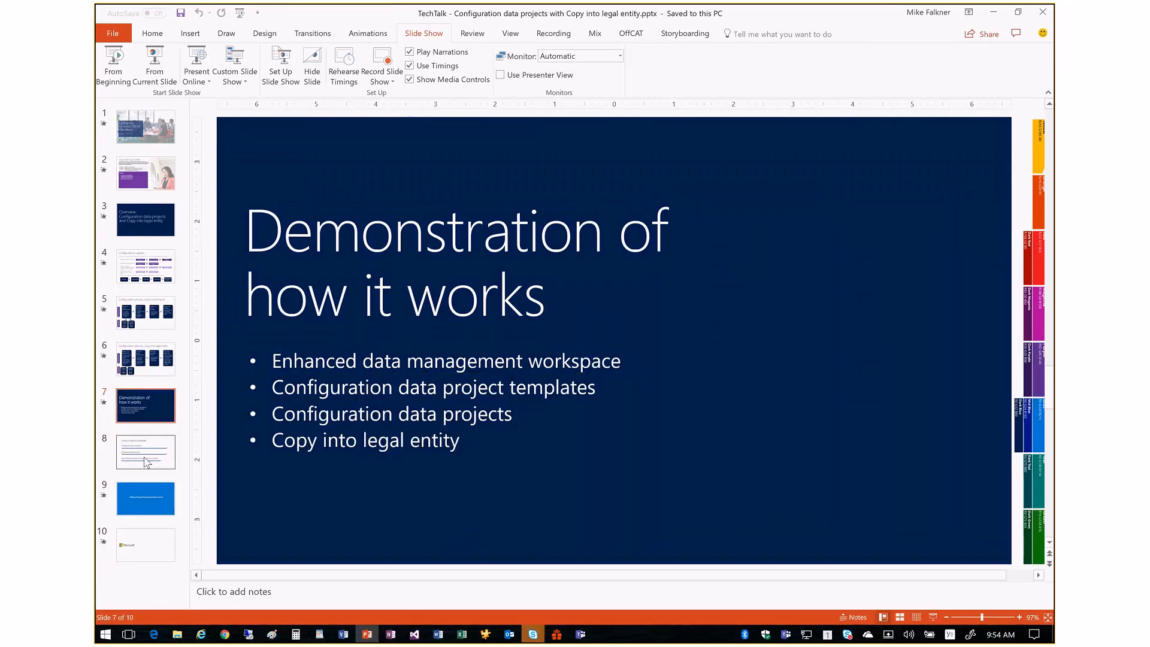
left_click(145, 460)
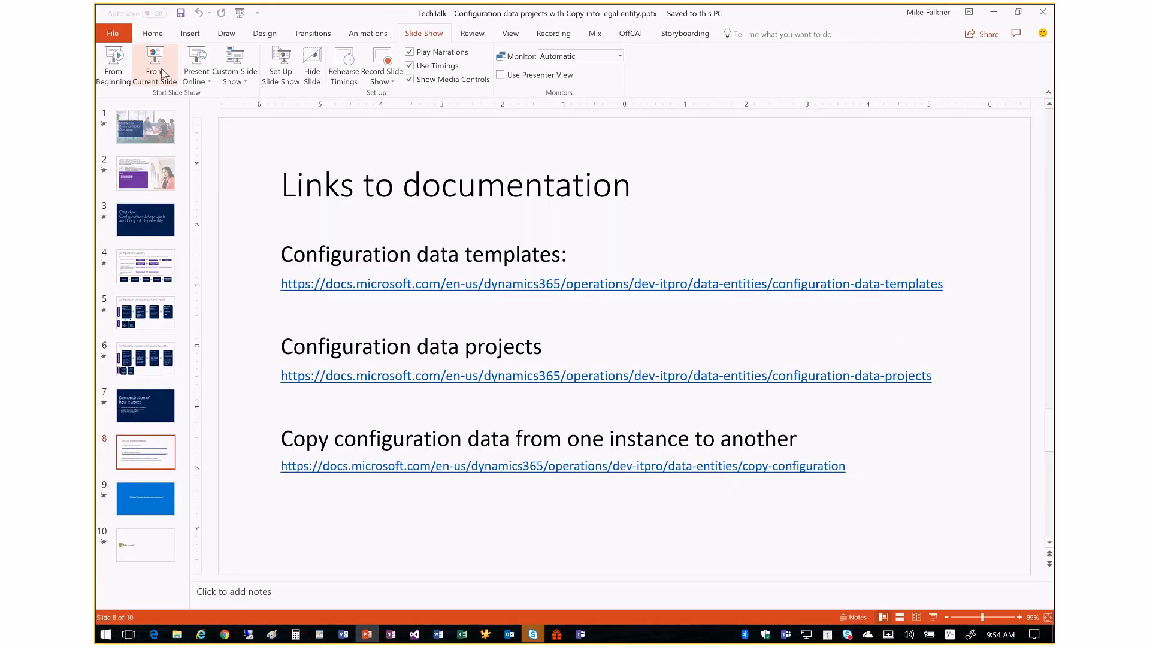
left_click(154, 66)
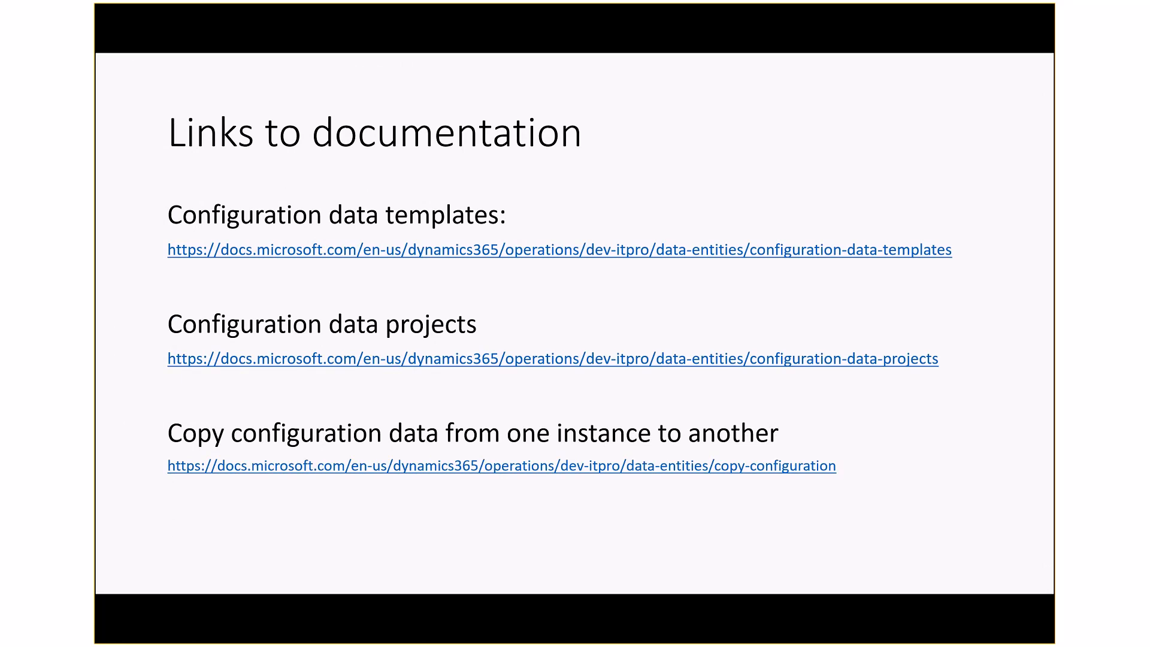